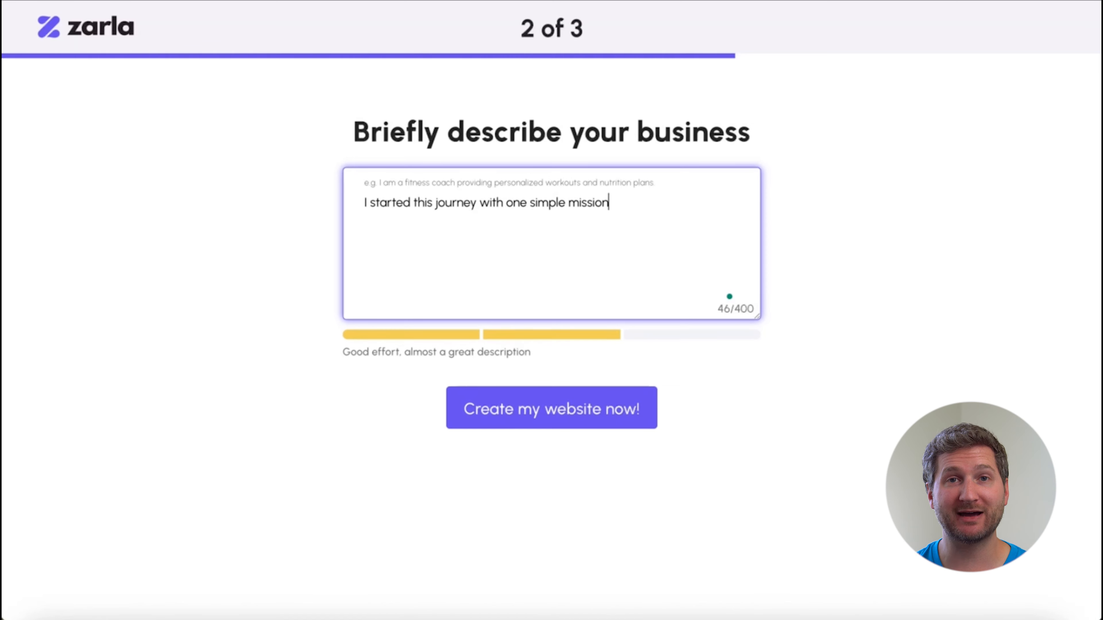
Complete the business description about healthy, creative smoothie bowls made with thoughtfully sourced fruits, superfoods and natural toppings, and create the website.
text(th delicious and joyful. As someone who l)
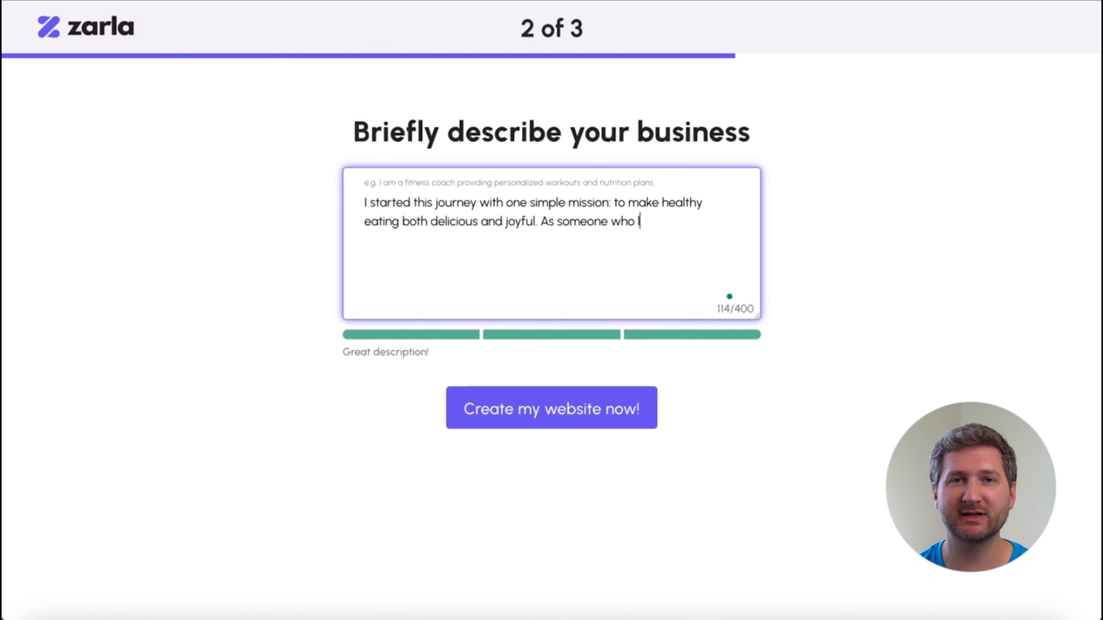
text(smoothie bowls packed with vibrant flavors, wholesome ingredients, and a touch of creativity.)
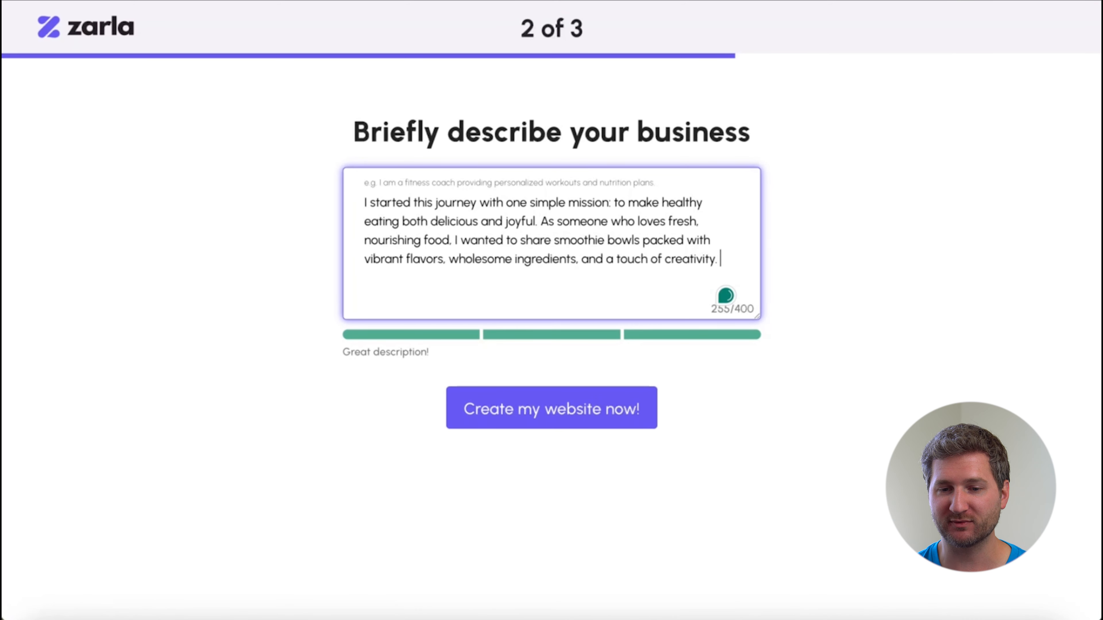
text( made with thoughtfully sourced fruits, suoerfoods)
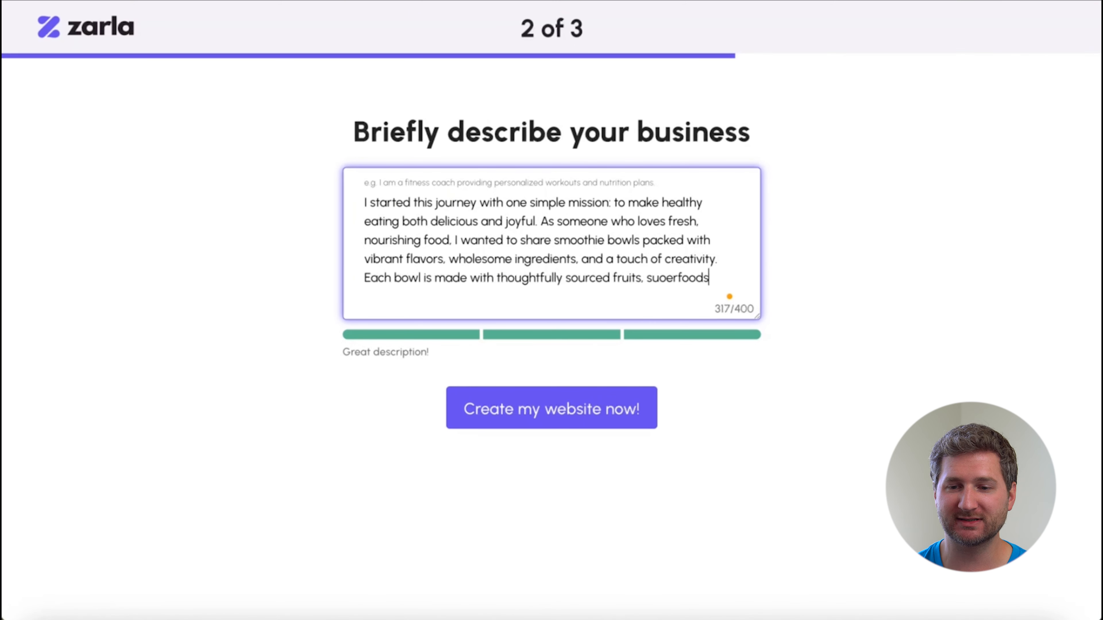
text(, and natural toppings)
text(.)
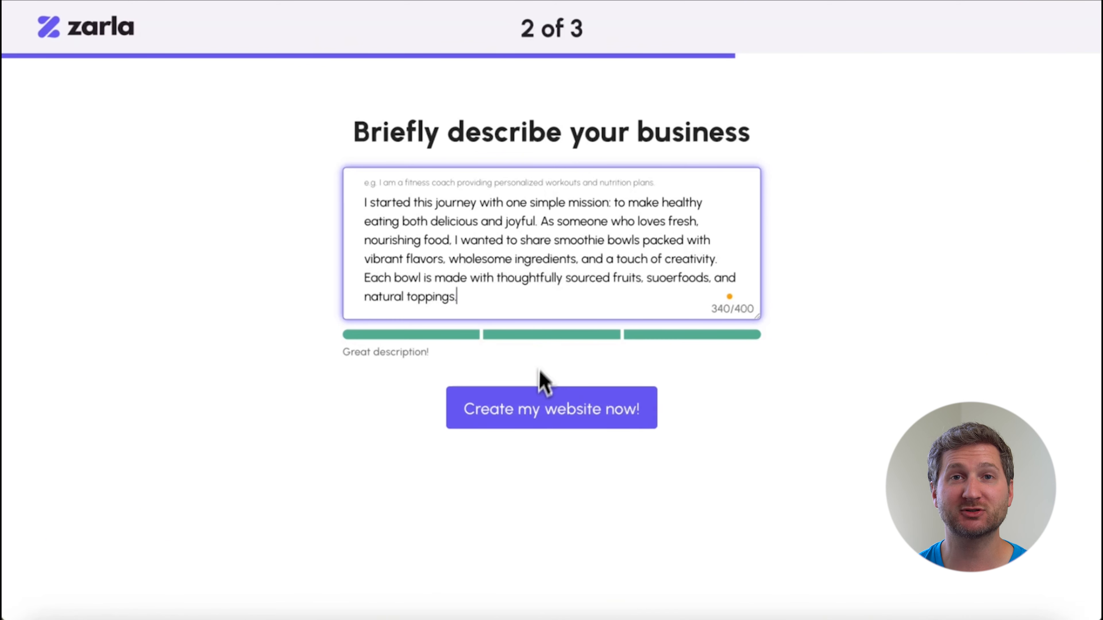
click(528, 407)
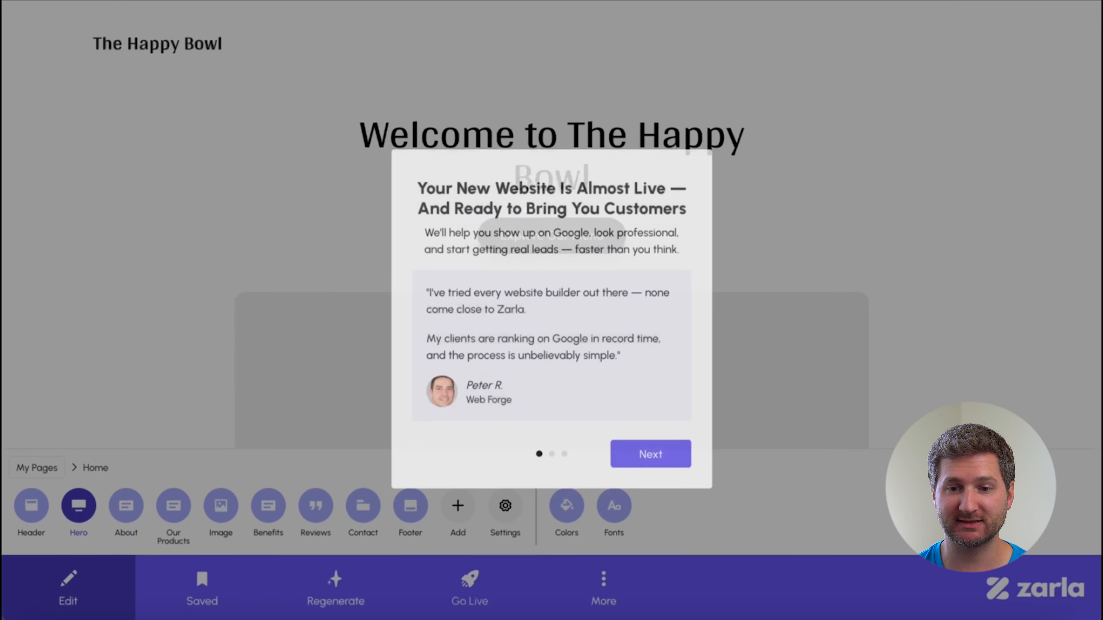
Enter the business phone number in the setup prompts and continue to editing instead of going live.
click(650, 452)
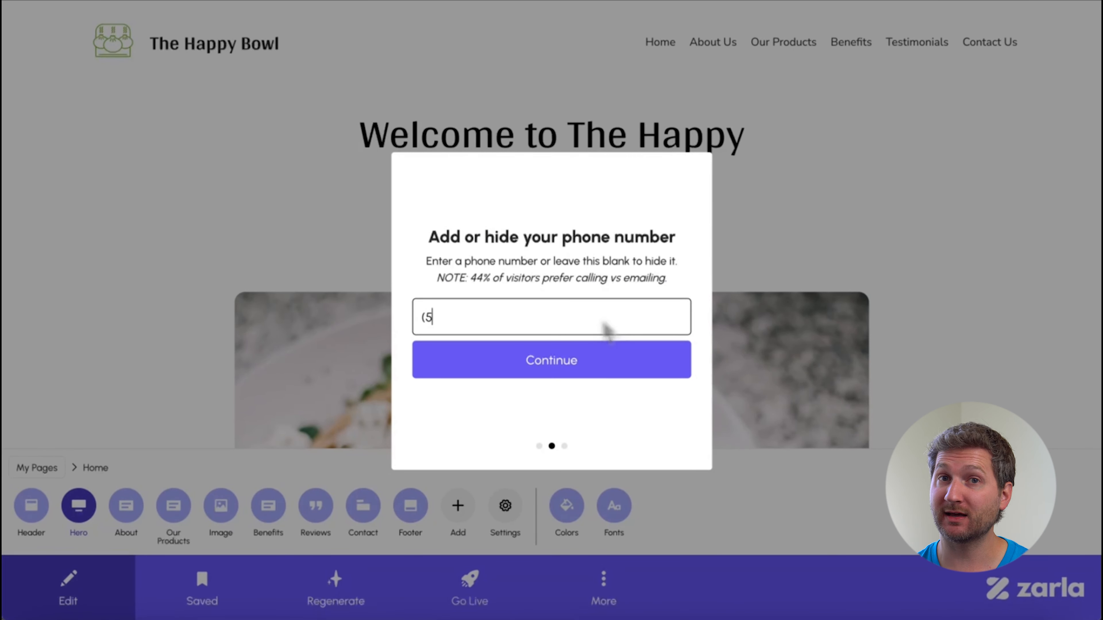
text((555) 555-1234)
click(591, 370)
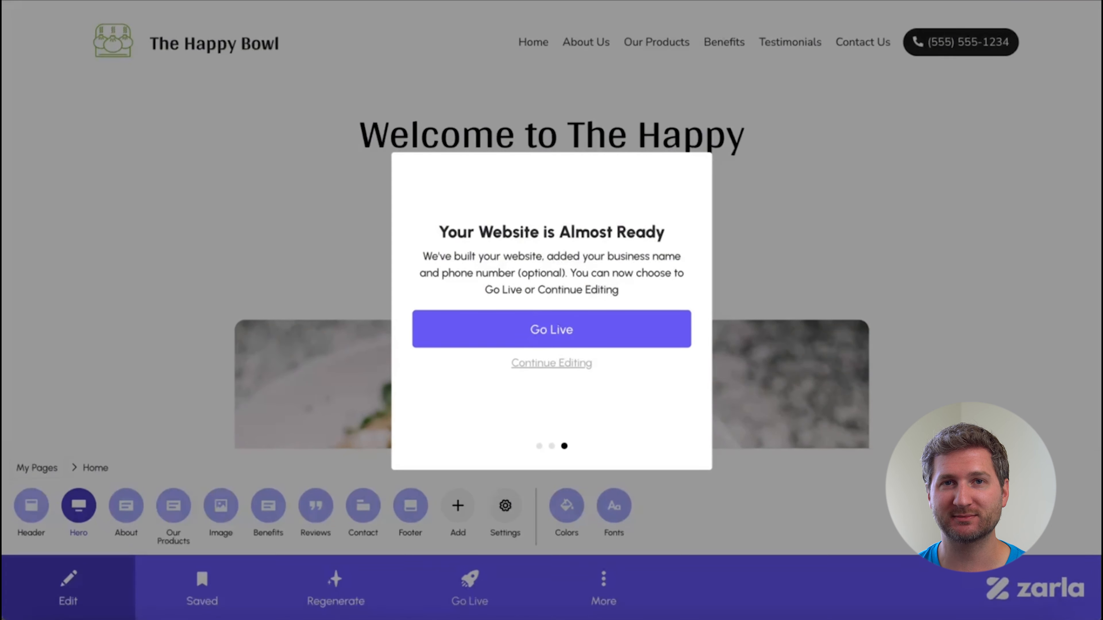
click(586, 364)
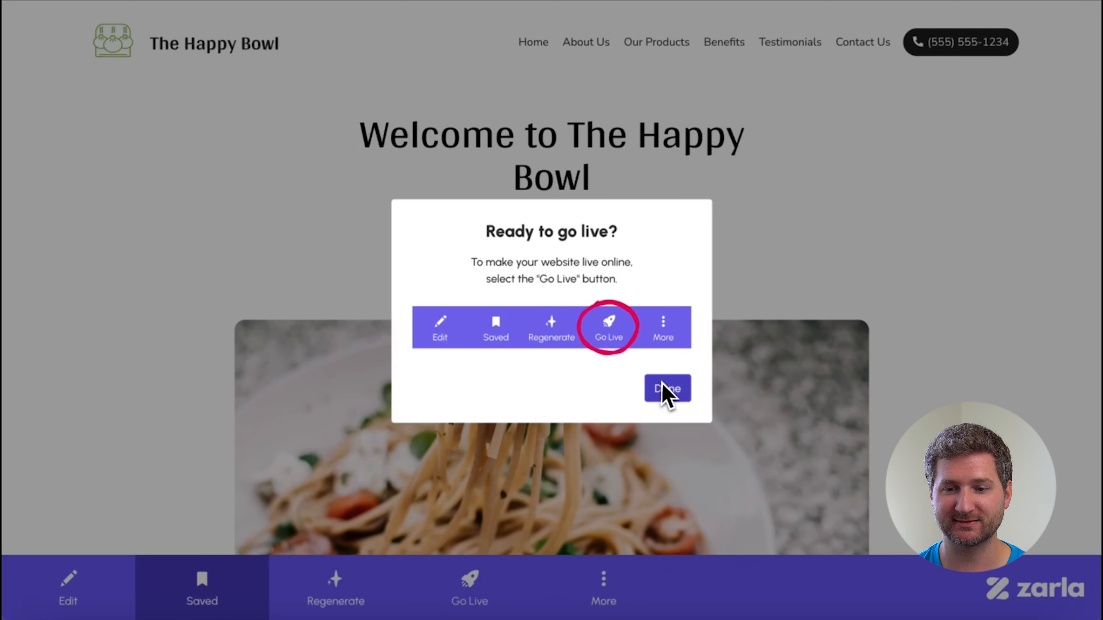
click(667, 389)
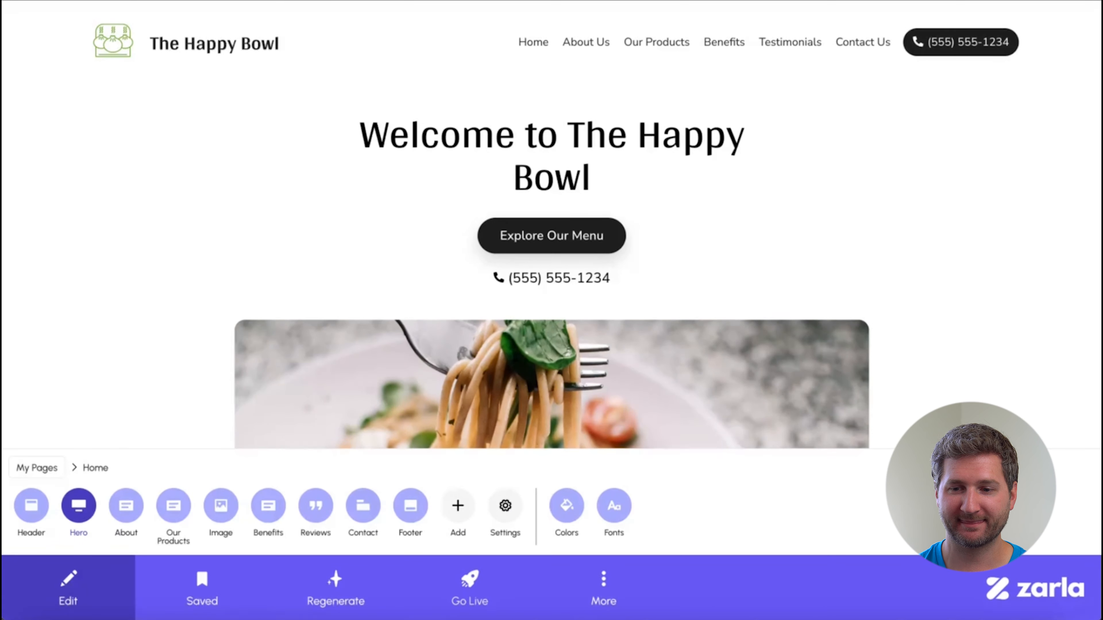
Set the website header to No Logo so only the business name remains.
scroll(907, 356, down, 10)
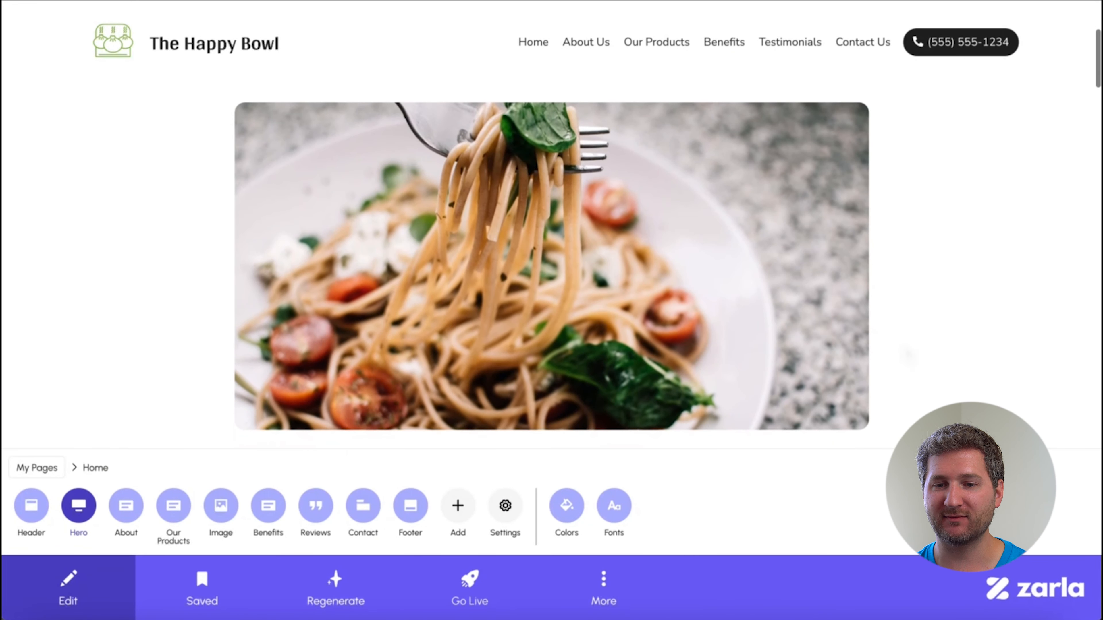
scroll(908, 356, down, 10)
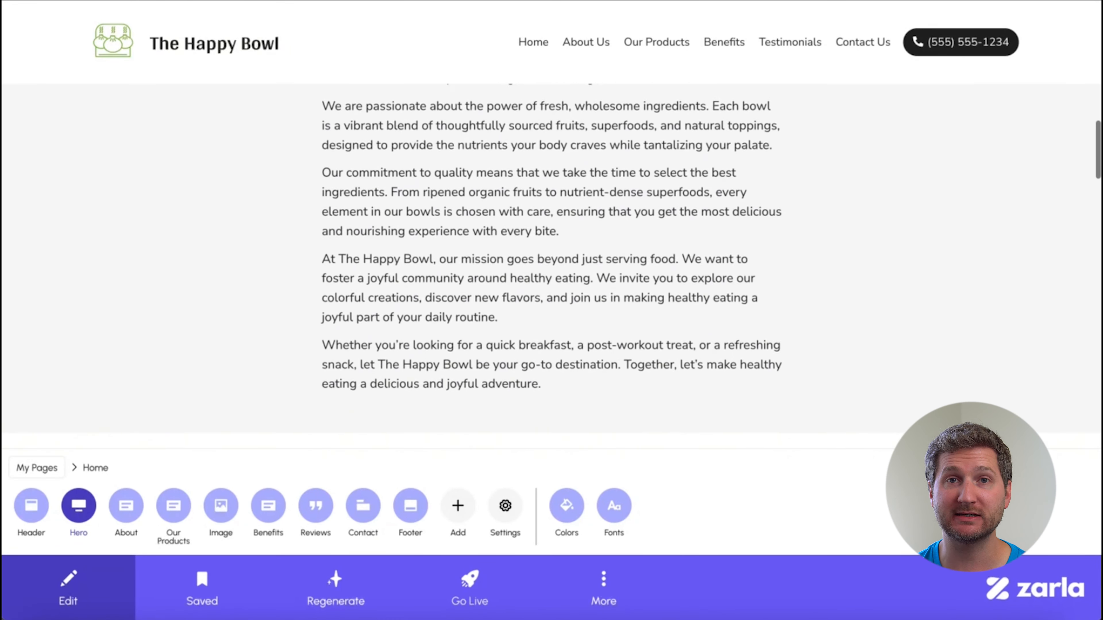
scroll(907, 356, down, 15)
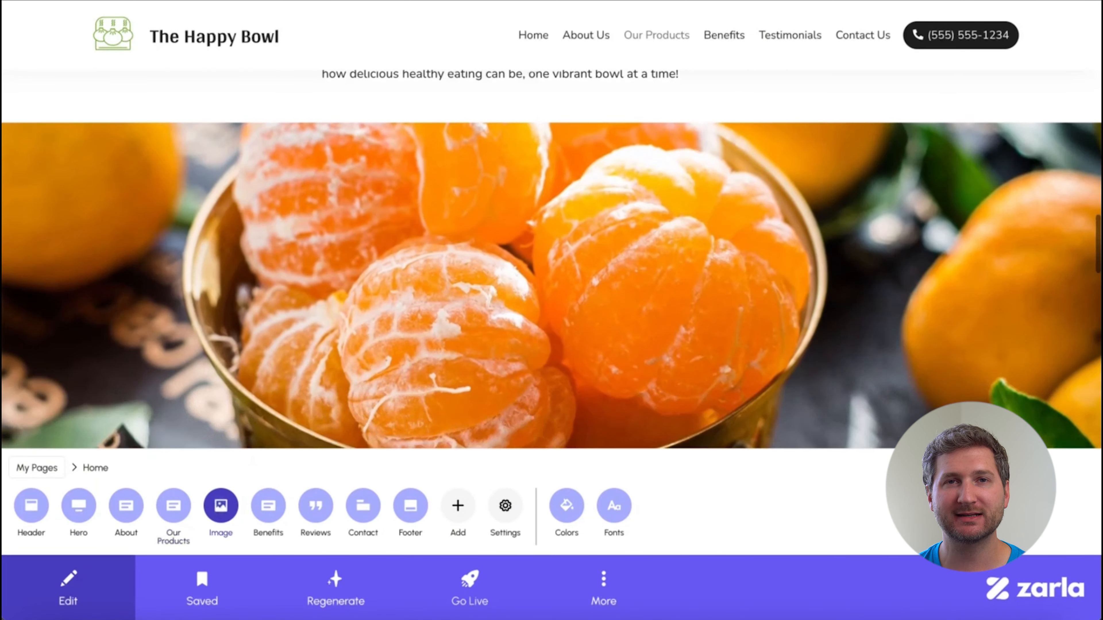
scroll(551, 261, down, 15)
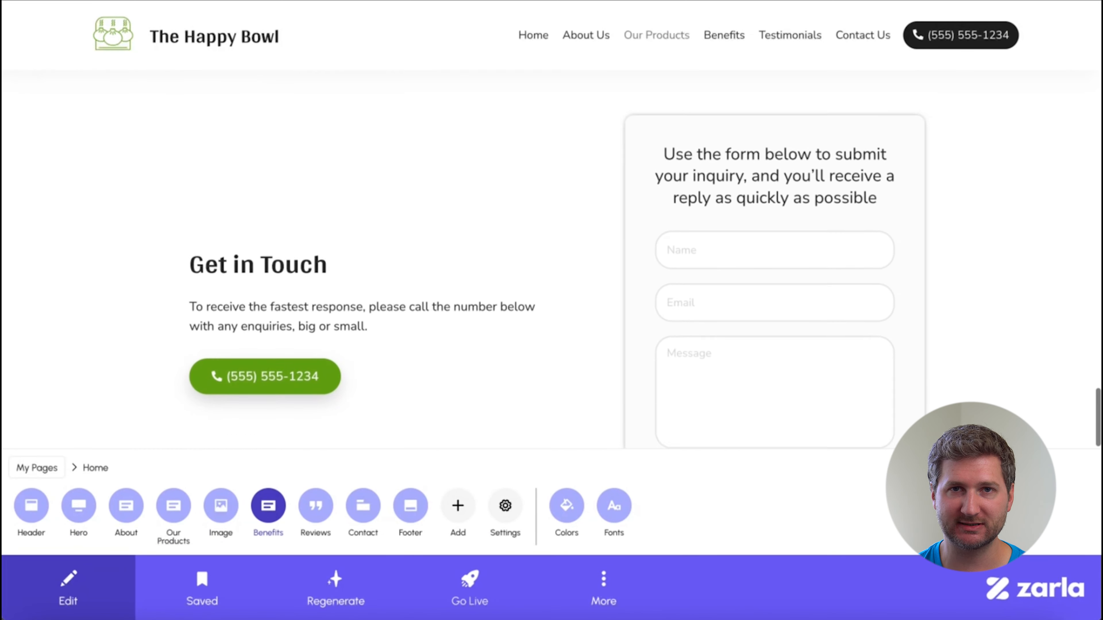
click(192, 40)
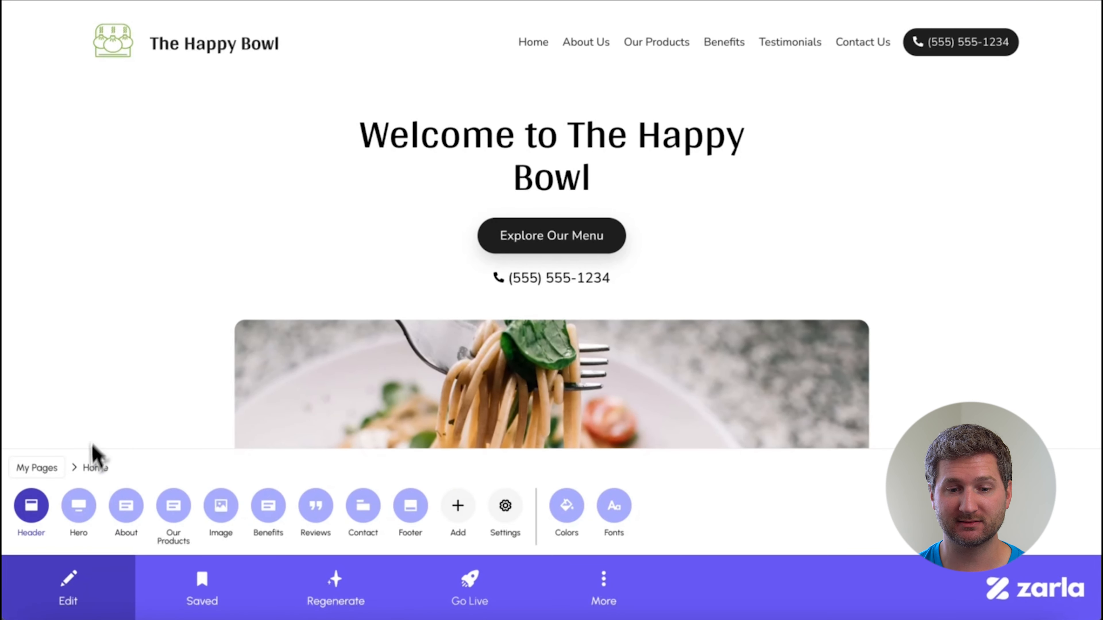
click(41, 519)
click(76, 522)
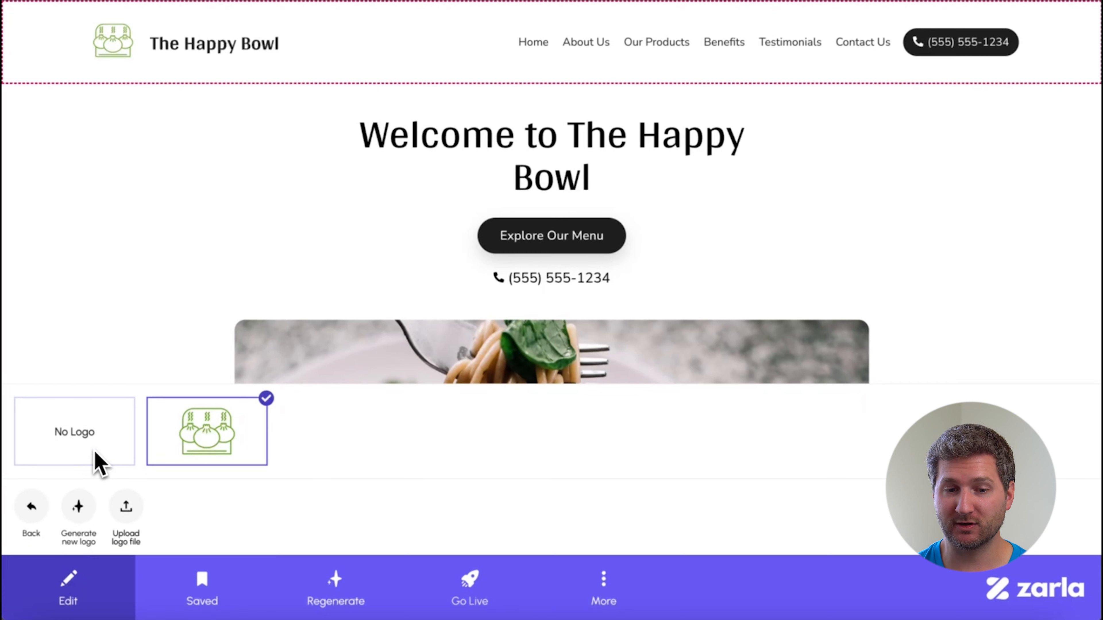
click(96, 459)
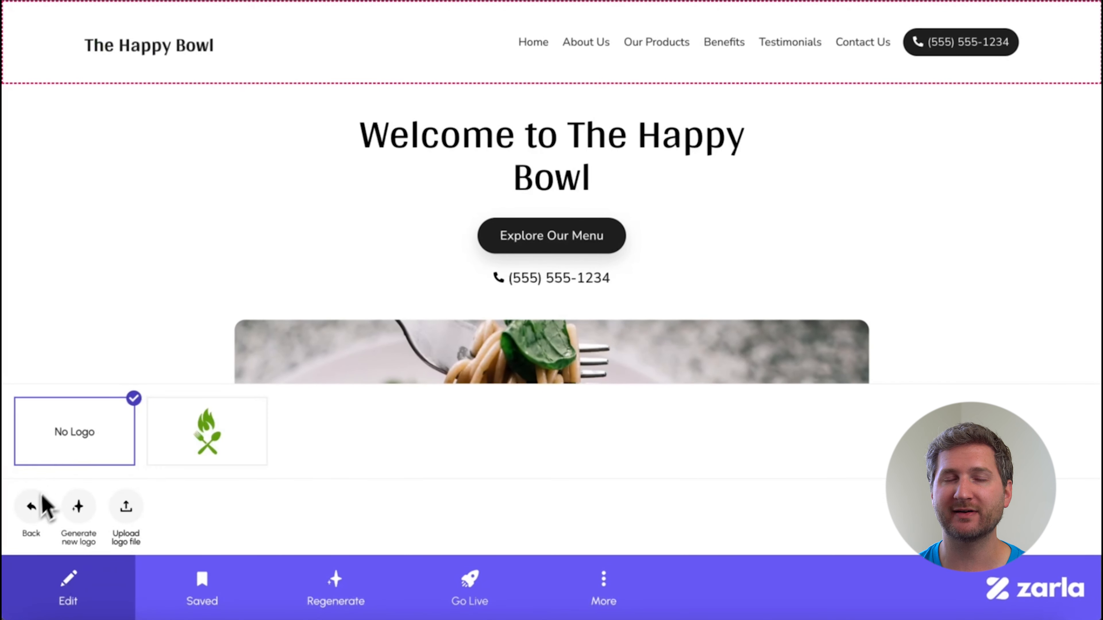
click(35, 517)
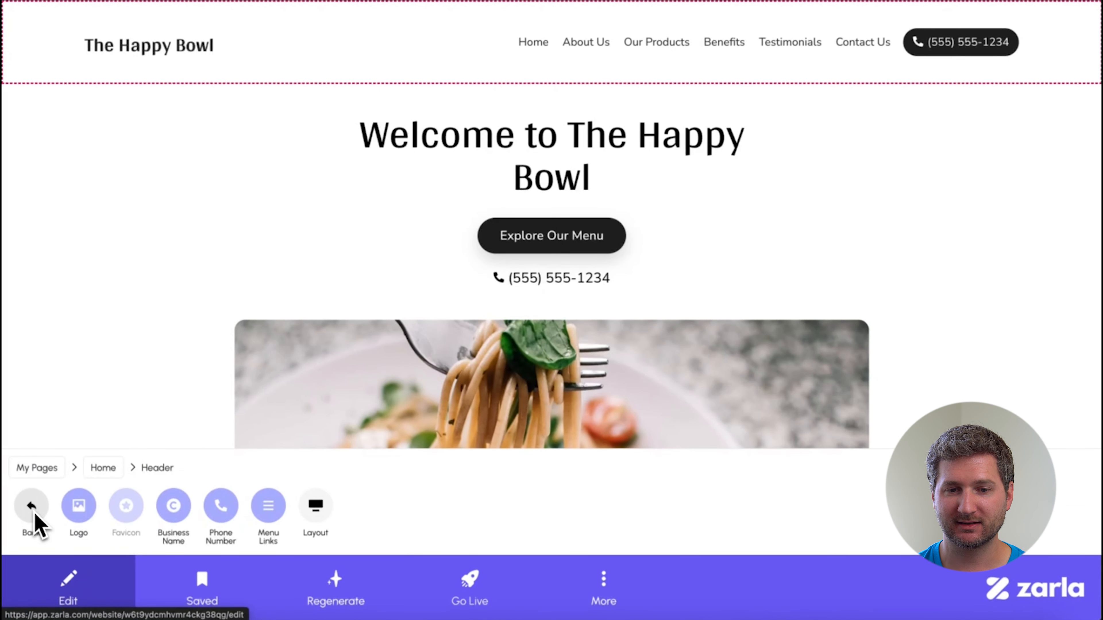
click(34, 518)
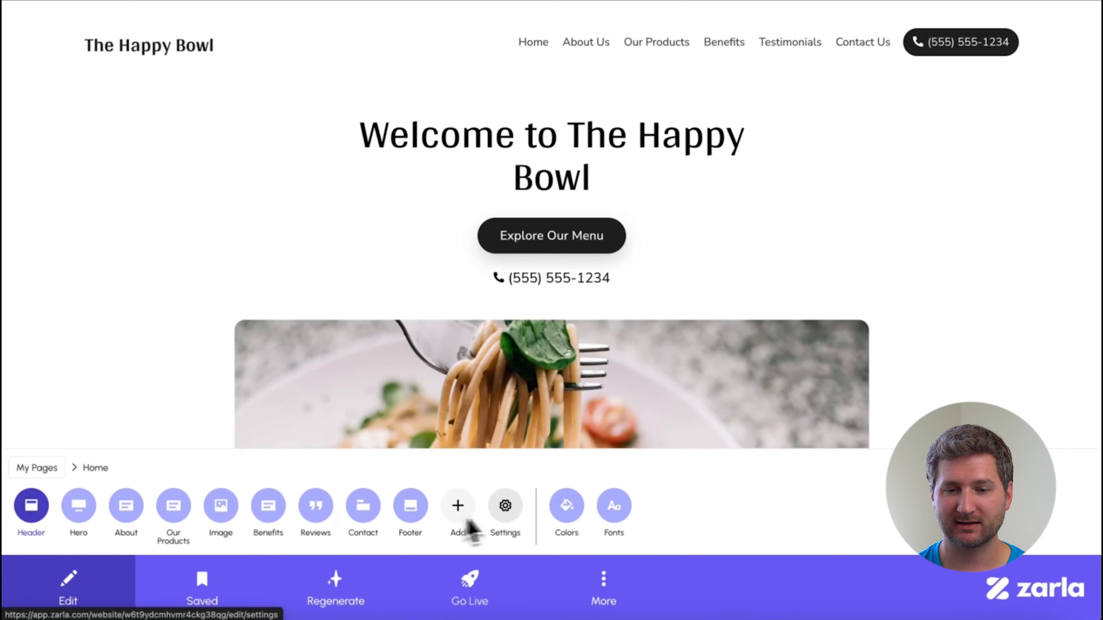
Try the Pine Green color palette, and apply Yellow Shiraz to the website instead.
click(568, 510)
scroll(569, 524, right, 3)
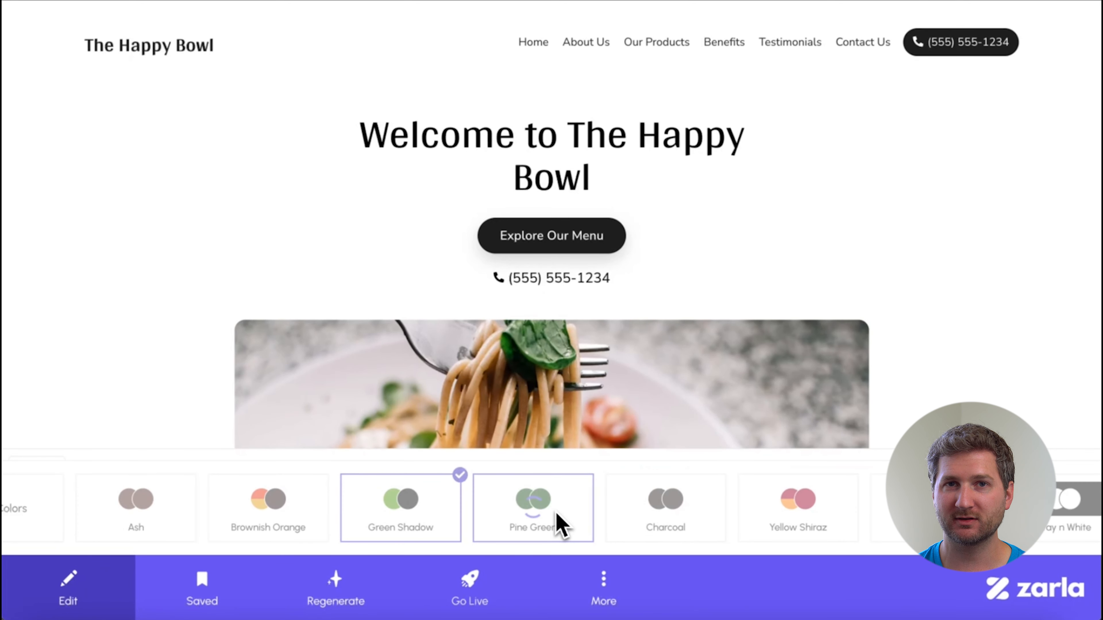
click(560, 523)
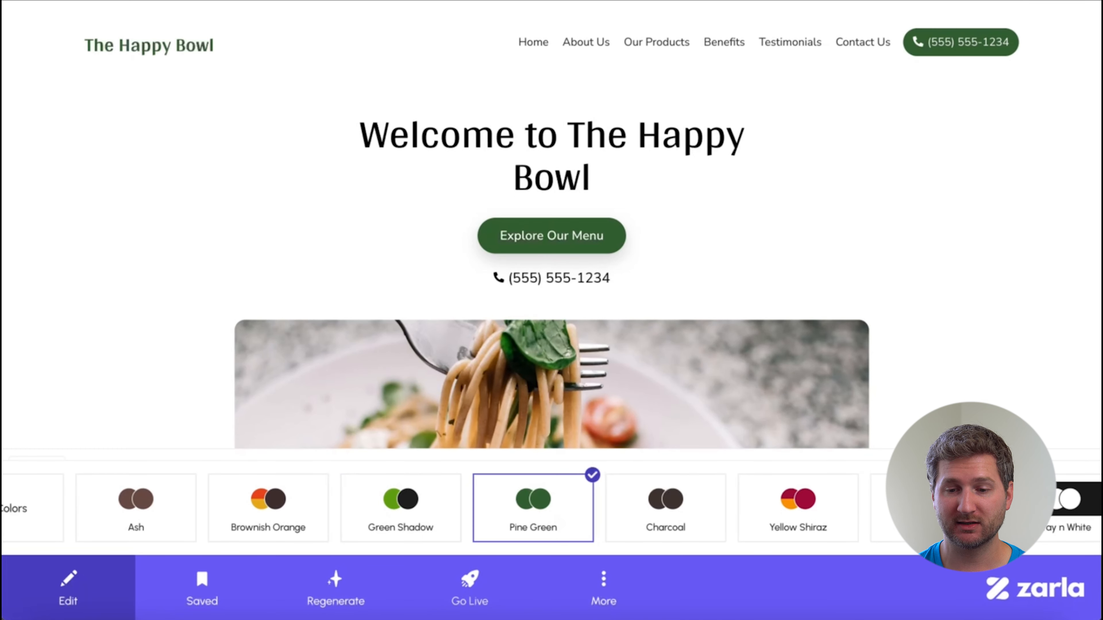
scroll(563, 525, right, 4)
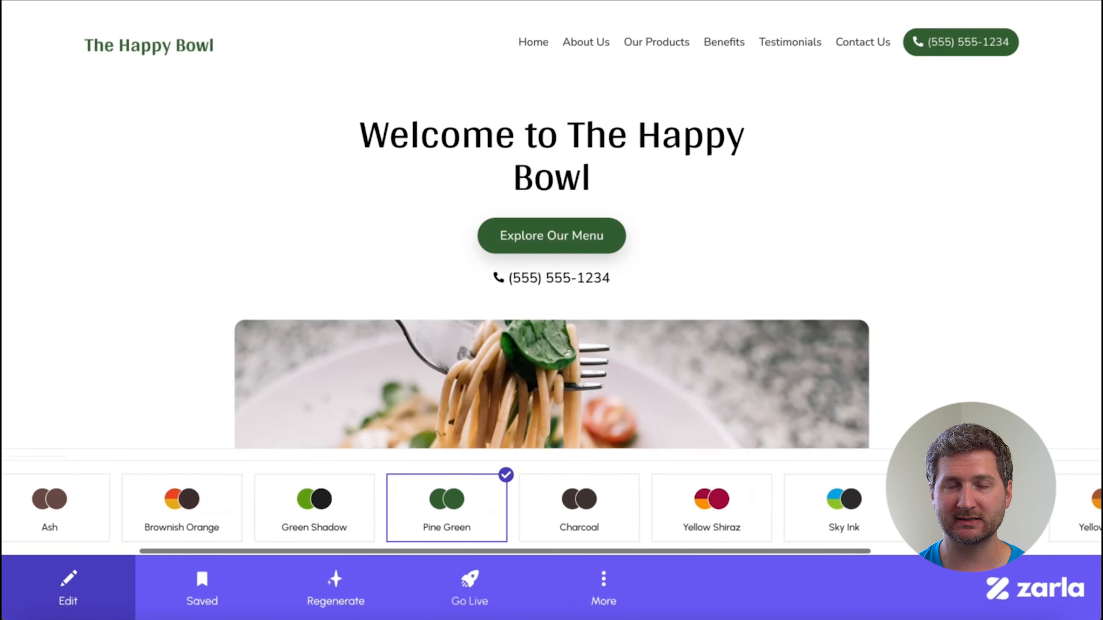
click(664, 515)
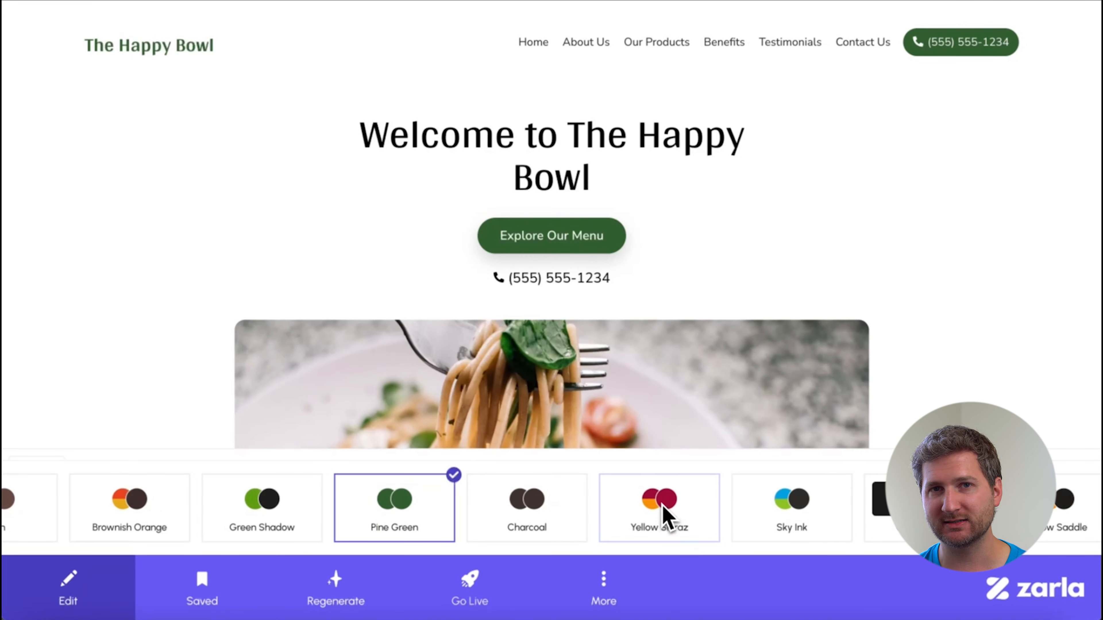
click(664, 515)
scroll(543, 508, left, 6)
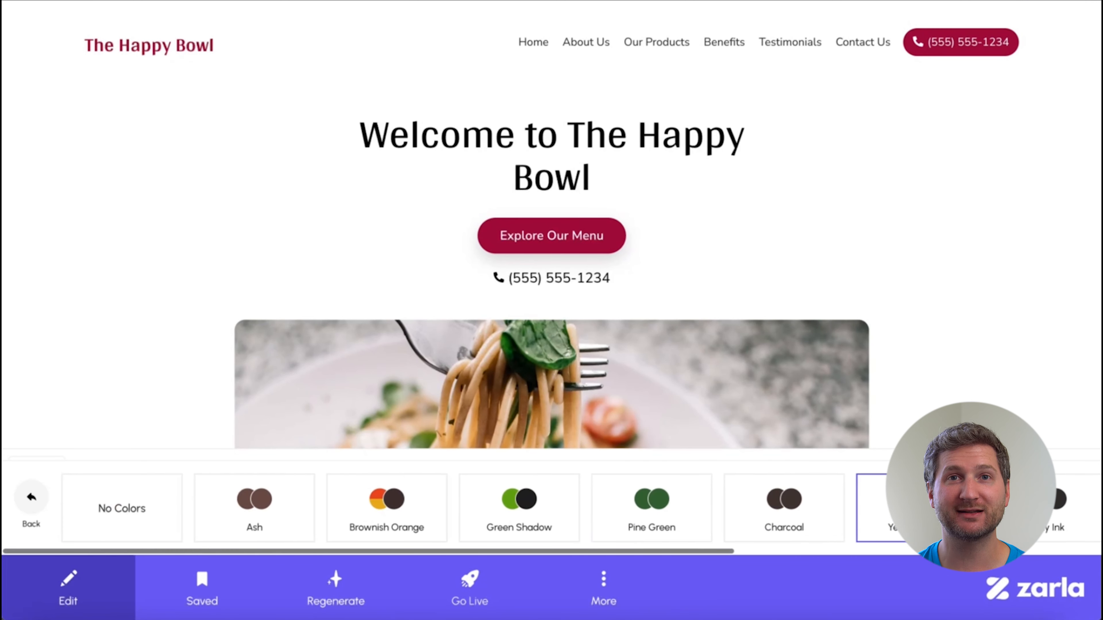
click(43, 509)
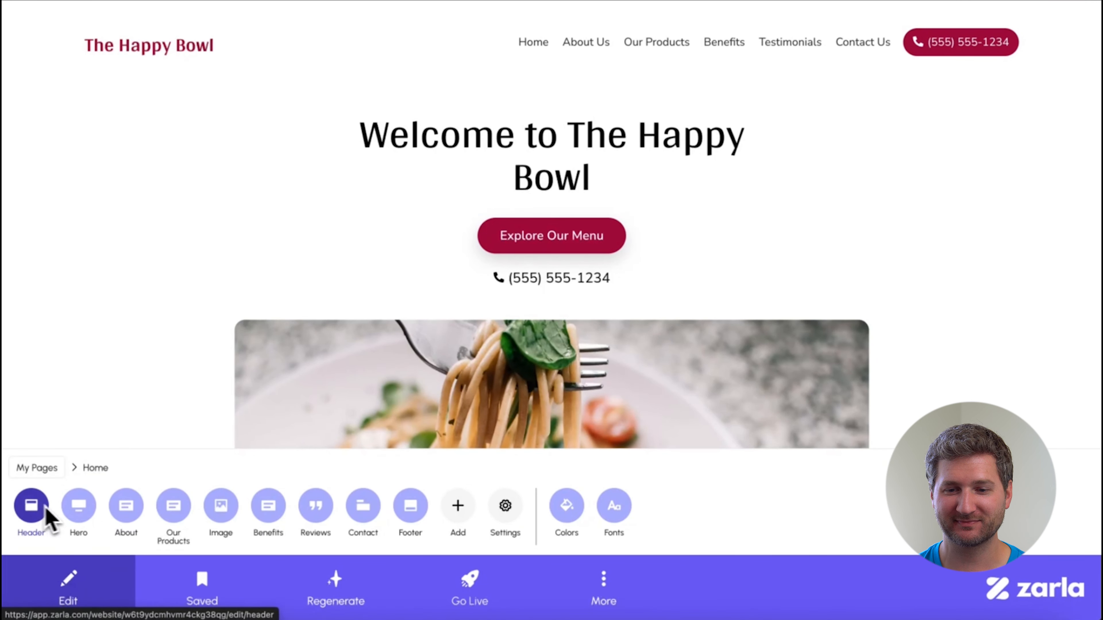
Open the website's font choices and try Kodchasan and Miriam Libre on the homepage text.
click(617, 517)
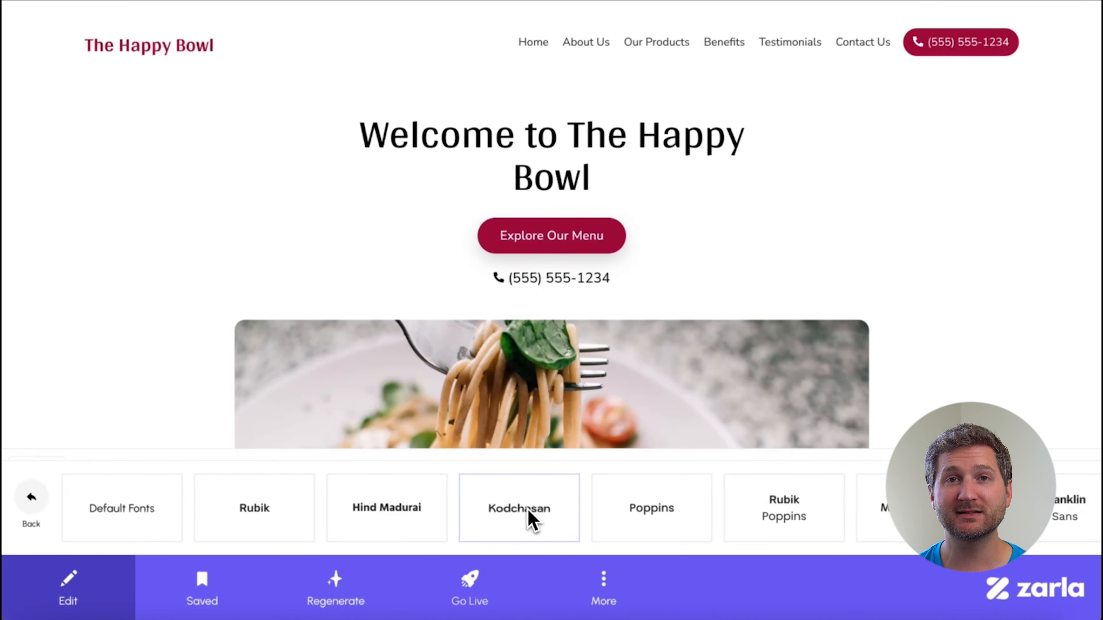
click(526, 510)
scroll(933, 506, right, 6)
scroll(936, 391, down, 5)
scroll(925, 404, down, 5)
click(557, 525)
click(704, 524)
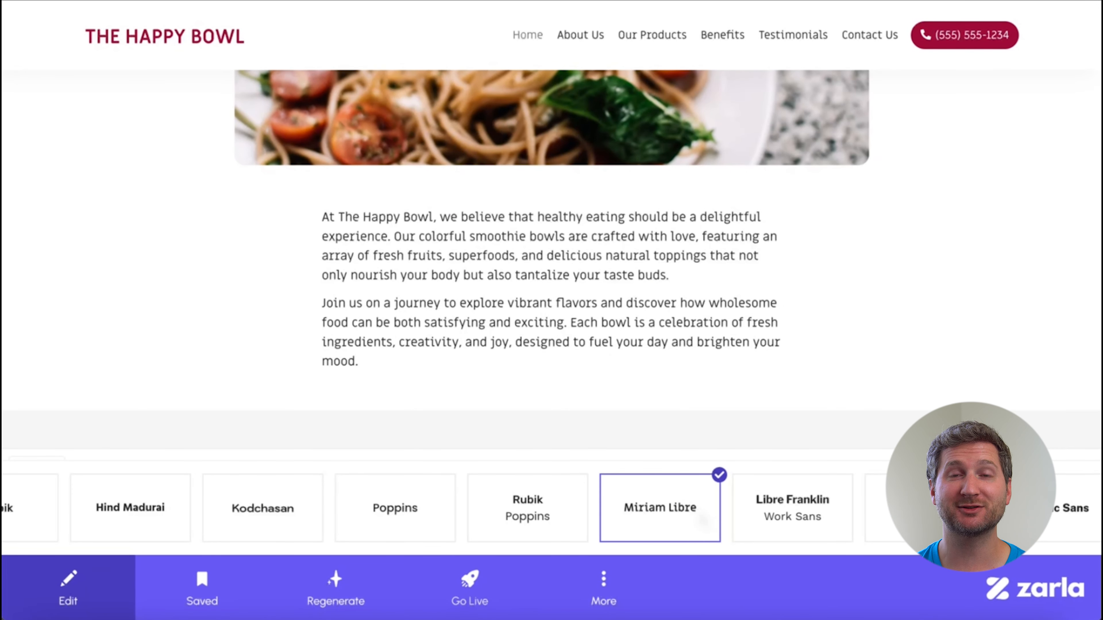
Try further font options, including Nunito, on the homepage text and heading.
scroll(695, 521, right, 10)
click(692, 522)
scroll(692, 522, right, 7)
scroll(670, 522, right, 7)
click(669, 522)
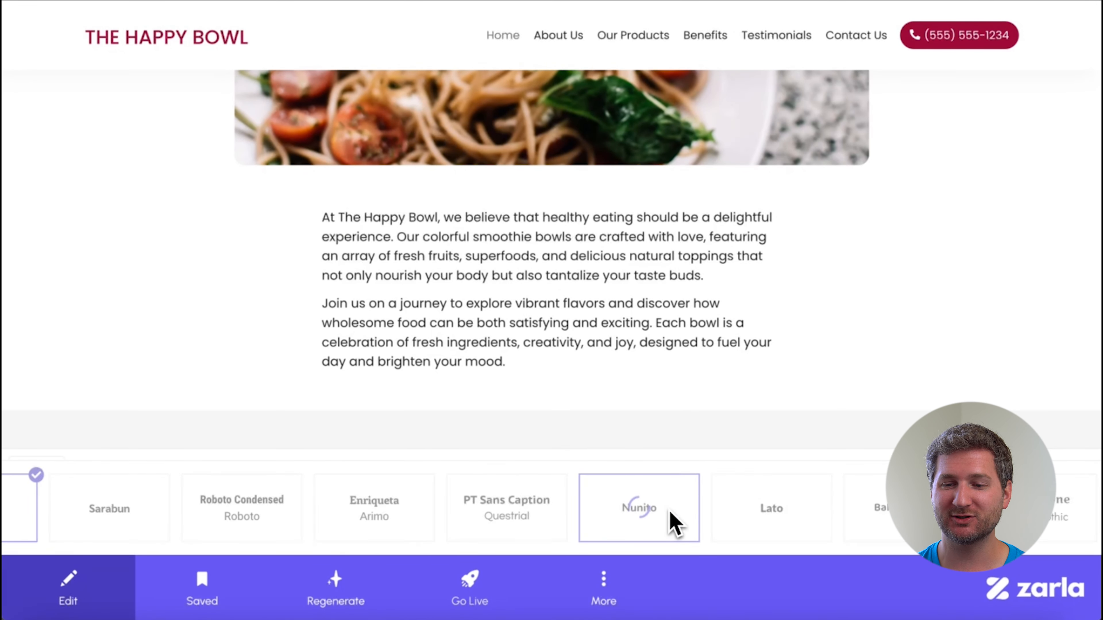
scroll(739, 358, up, 10)
Try the Marko One, Pacifico with Varela Round, Comfortaa and Zilla Slab fonts on the website.
scroll(677, 520, right, 7)
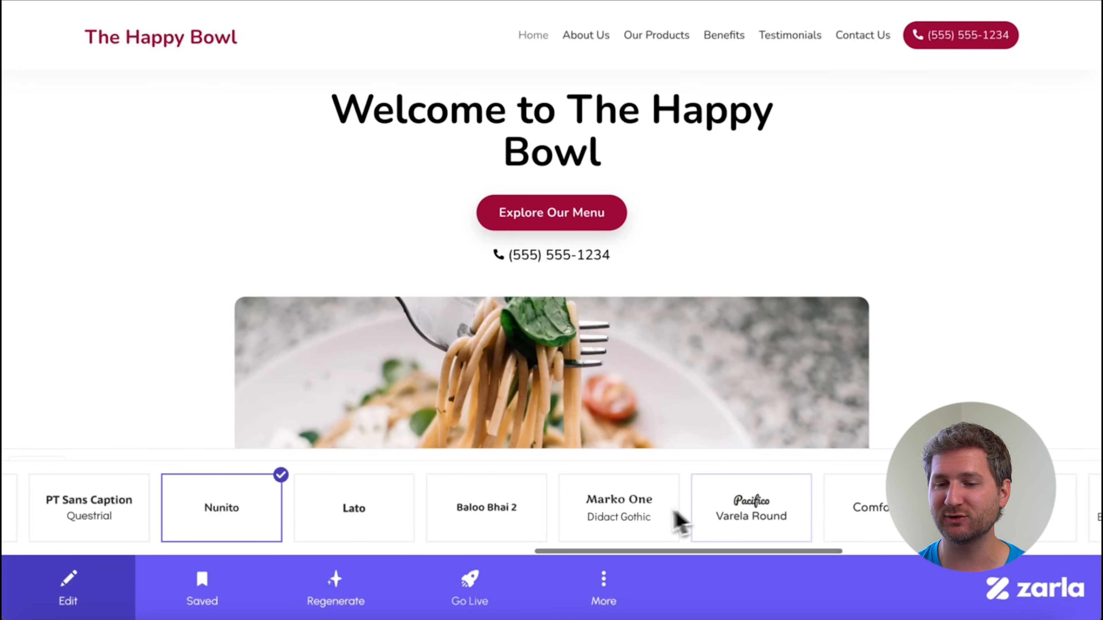
click(645, 522)
click(783, 523)
scroll(694, 525, right, 7)
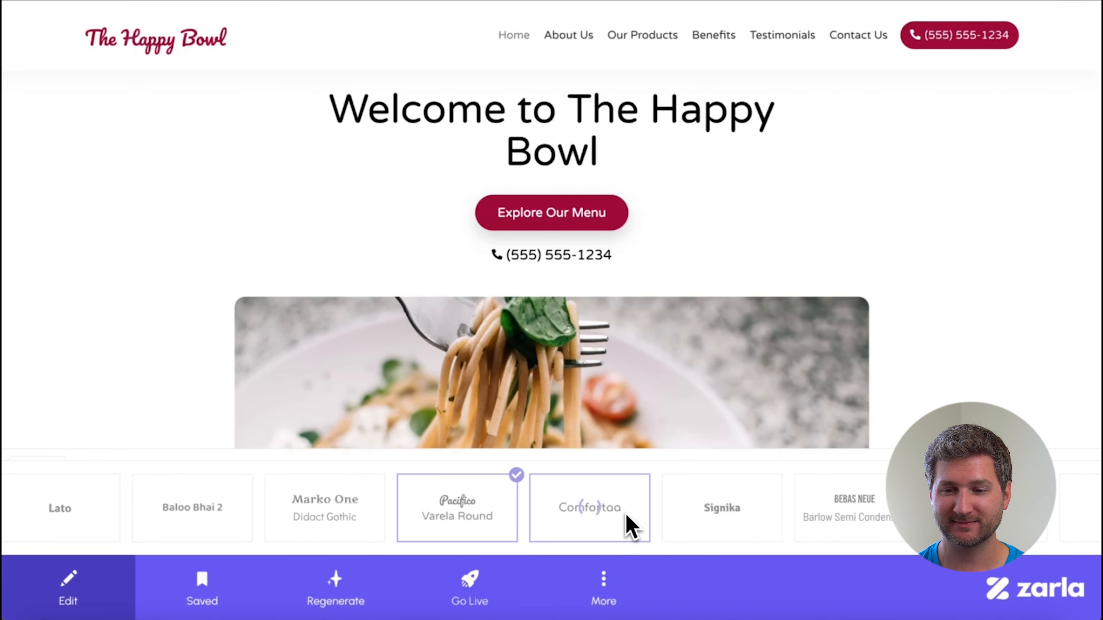
click(630, 524)
scroll(905, 360, down, 8)
scroll(830, 520, right, 8)
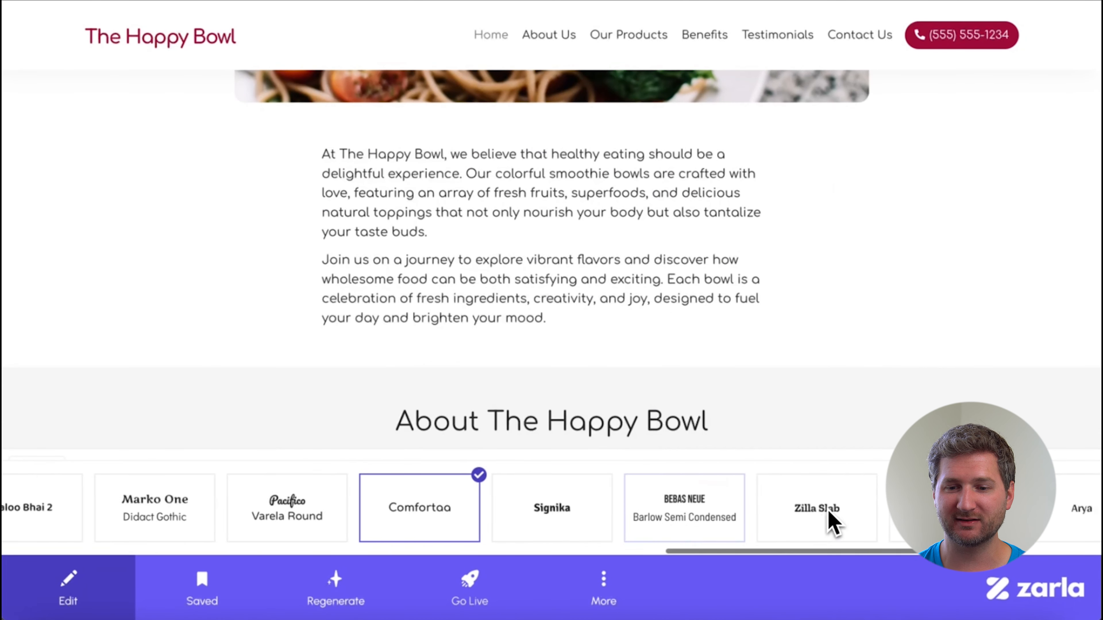
click(832, 527)
scroll(781, 525, right, 3)
Apply the Kodchasan font to the website and check it on the homepage sections.
scroll(694, 524, left, 10)
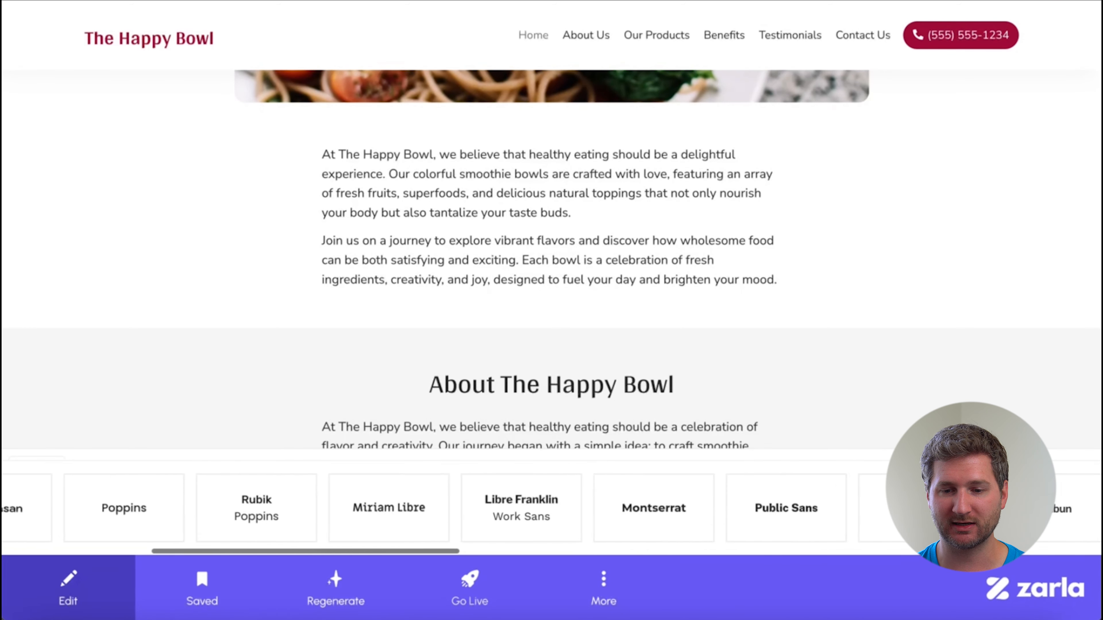
click(557, 524)
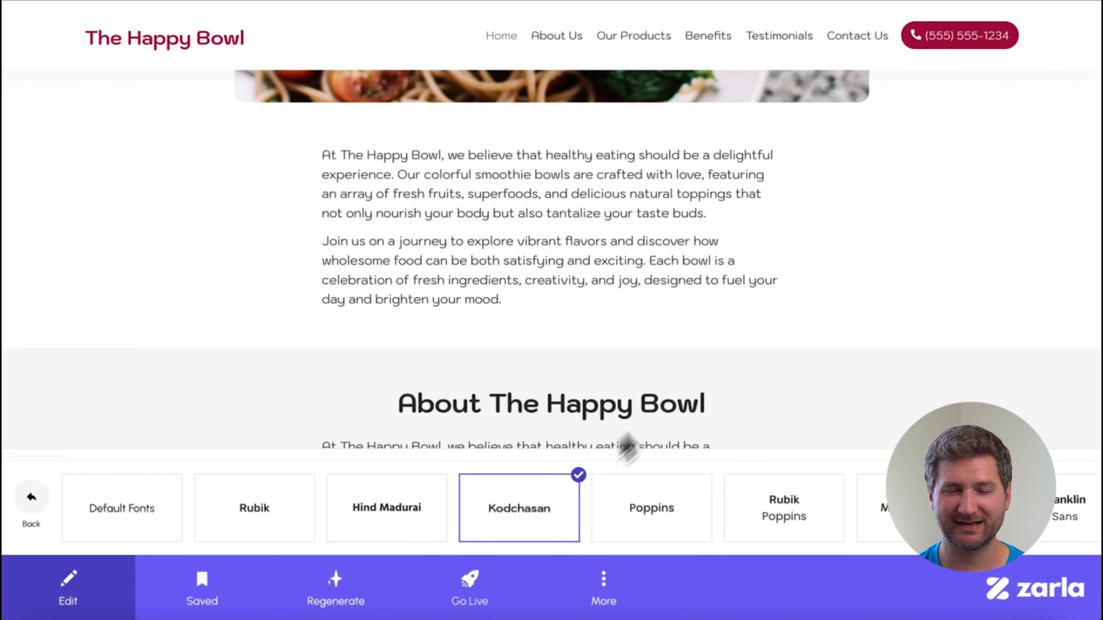
scroll(817, 321, down, 6)
scroll(818, 321, up, 10)
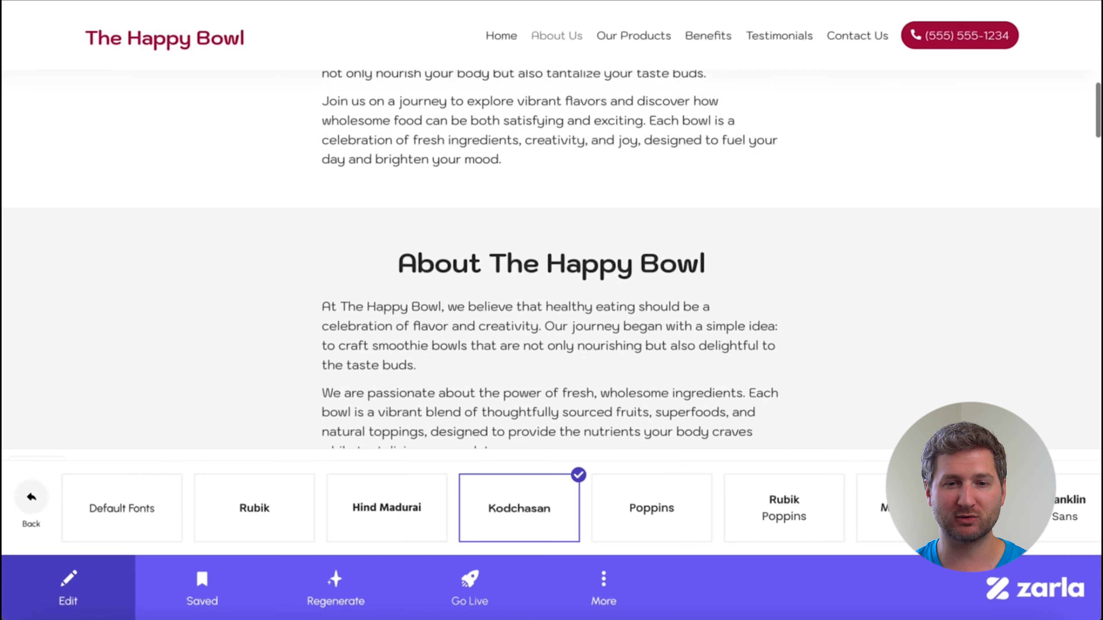
scroll(551, 250, up, 2)
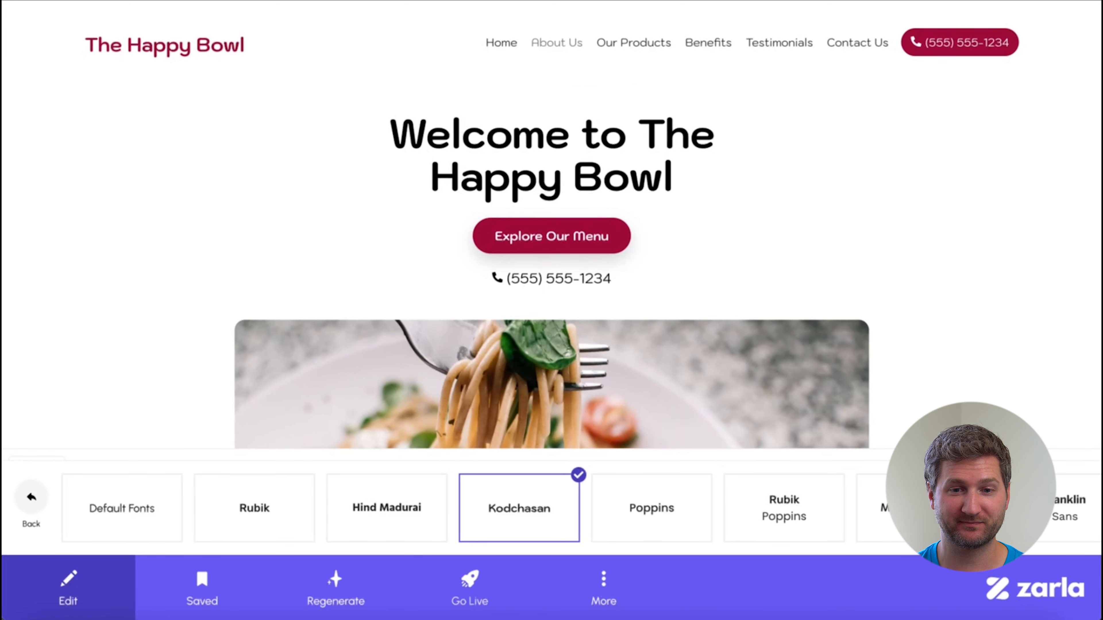
scroll(337, 525, left, 5)
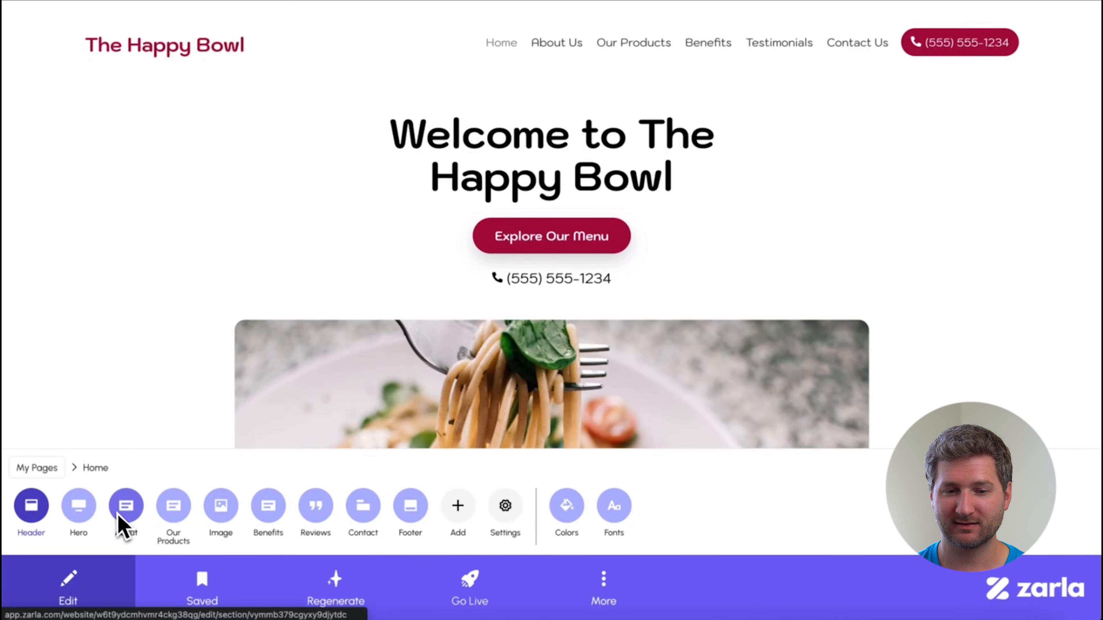
Open the hero section's layout choices and try the Panoramic, Polaroid, Parallel and Inverted Parallel layouts.
click(79, 506)
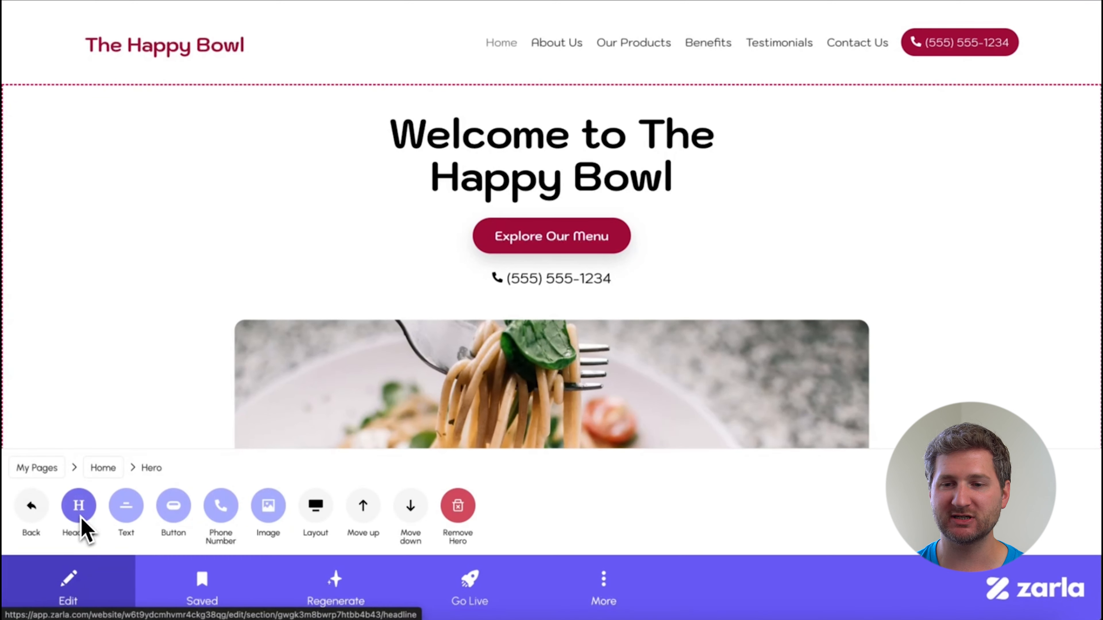
click(311, 501)
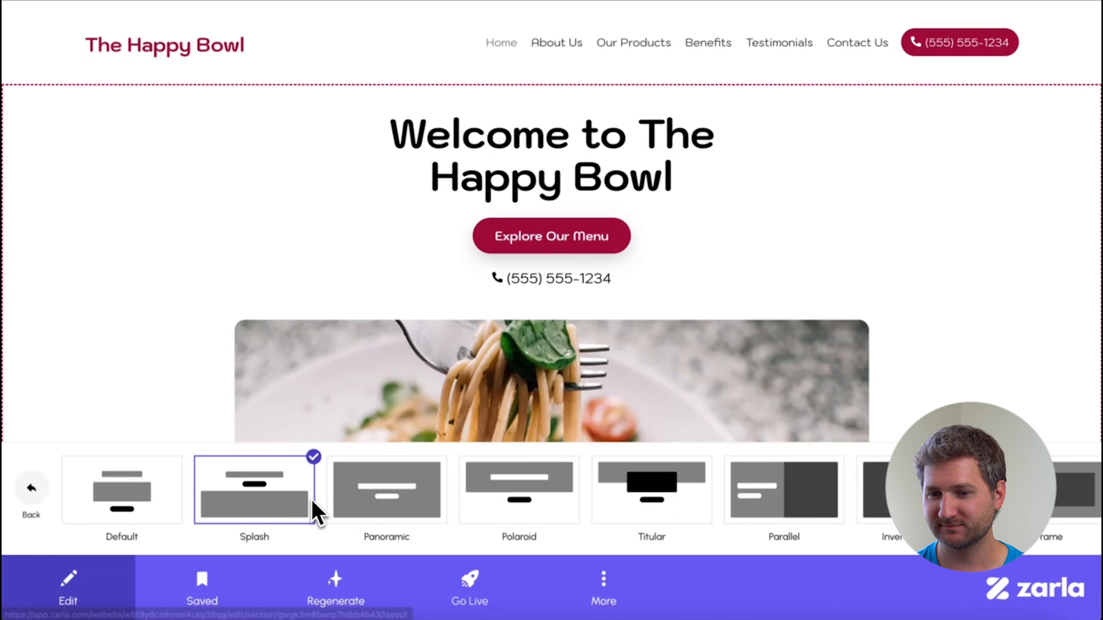
click(408, 495)
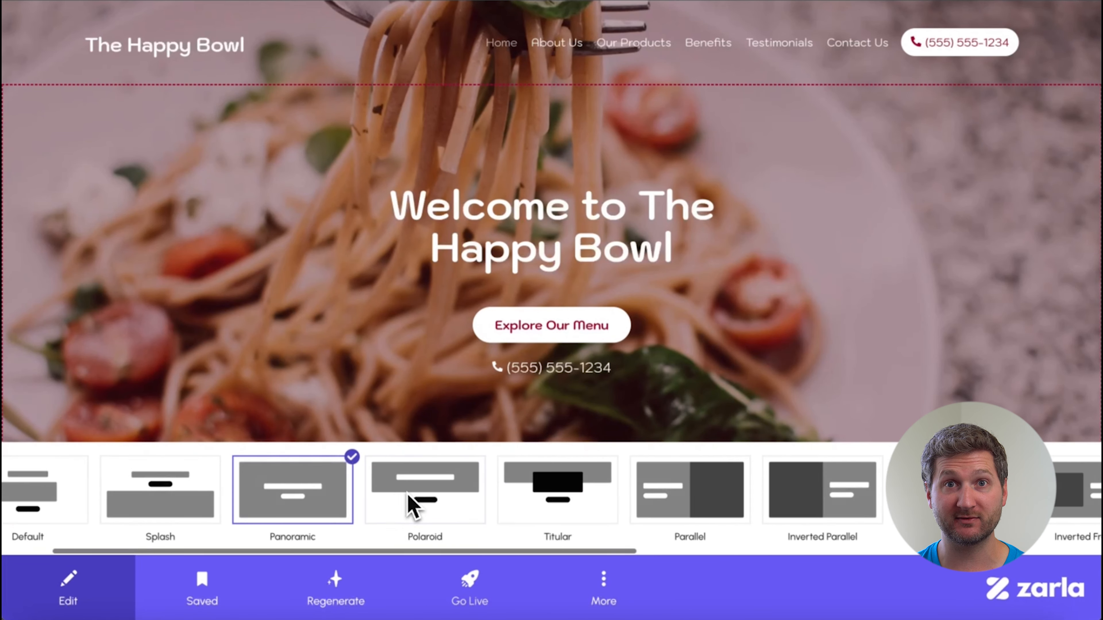
click(412, 504)
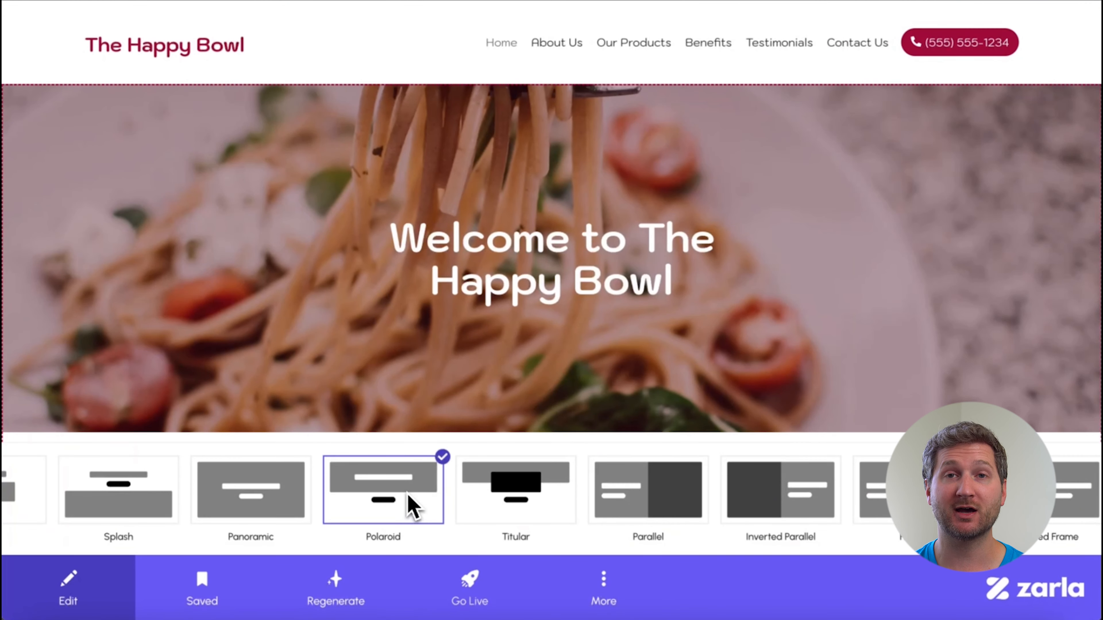
click(673, 506)
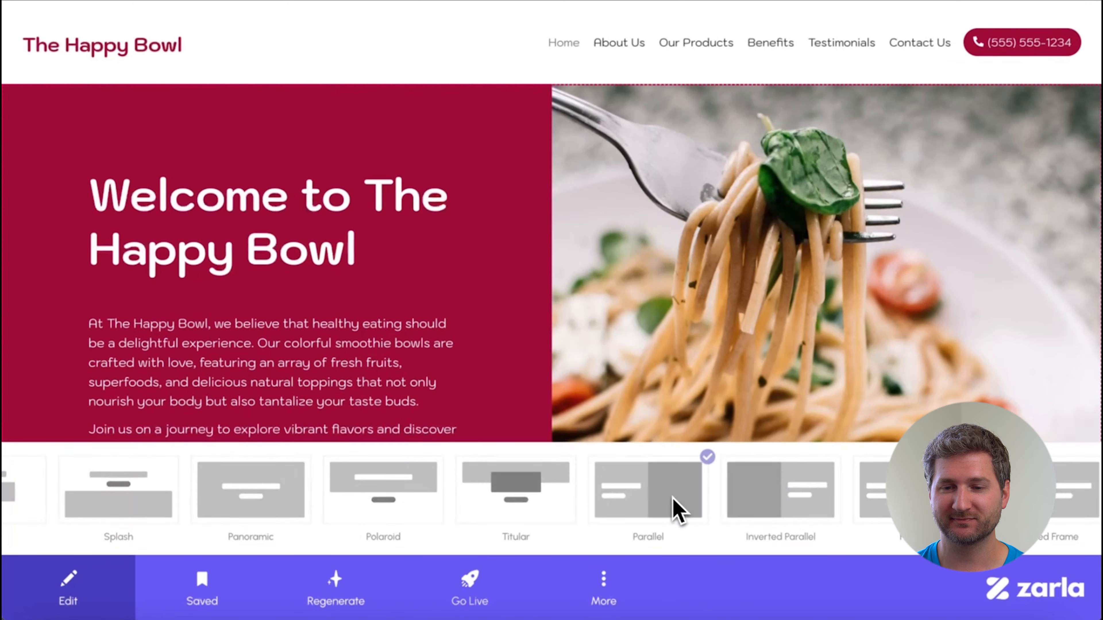
scroll(879, 394, down, 3)
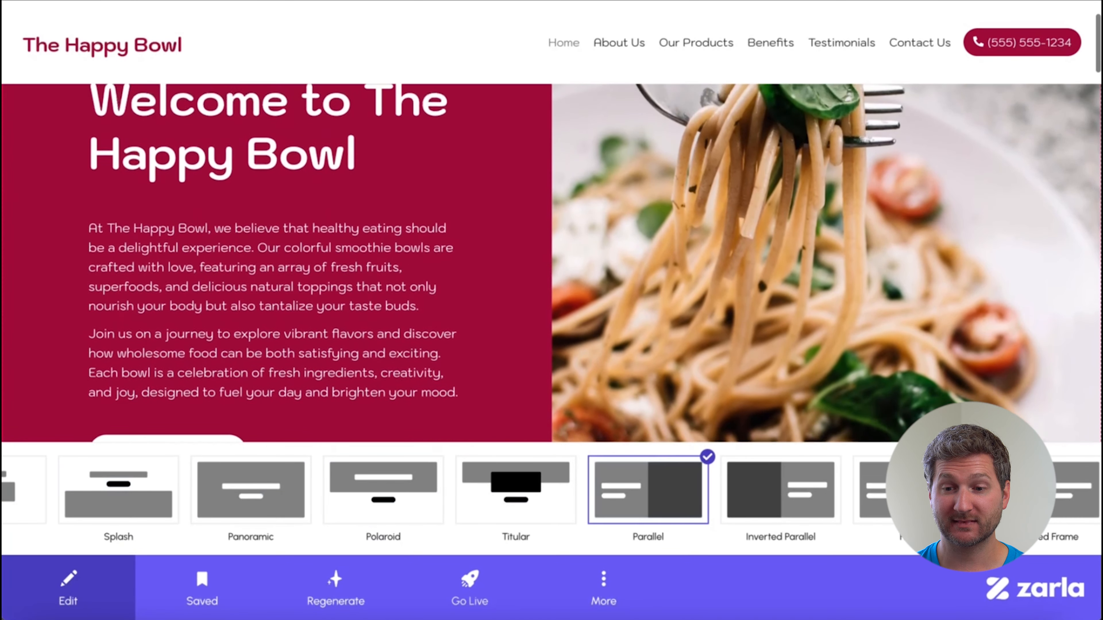
scroll(869, 391, up, 3)
click(803, 493)
Try the Inverted Frame, Inverted Circle and Lateral layouts on the hero section.
scroll(800, 490, right, 5)
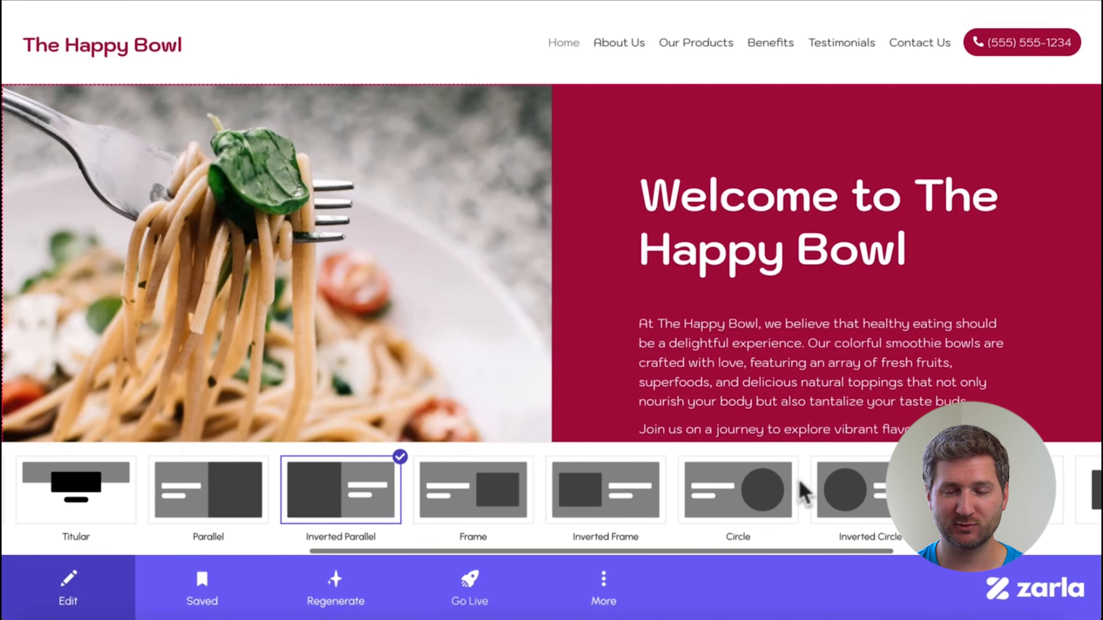
click(619, 507)
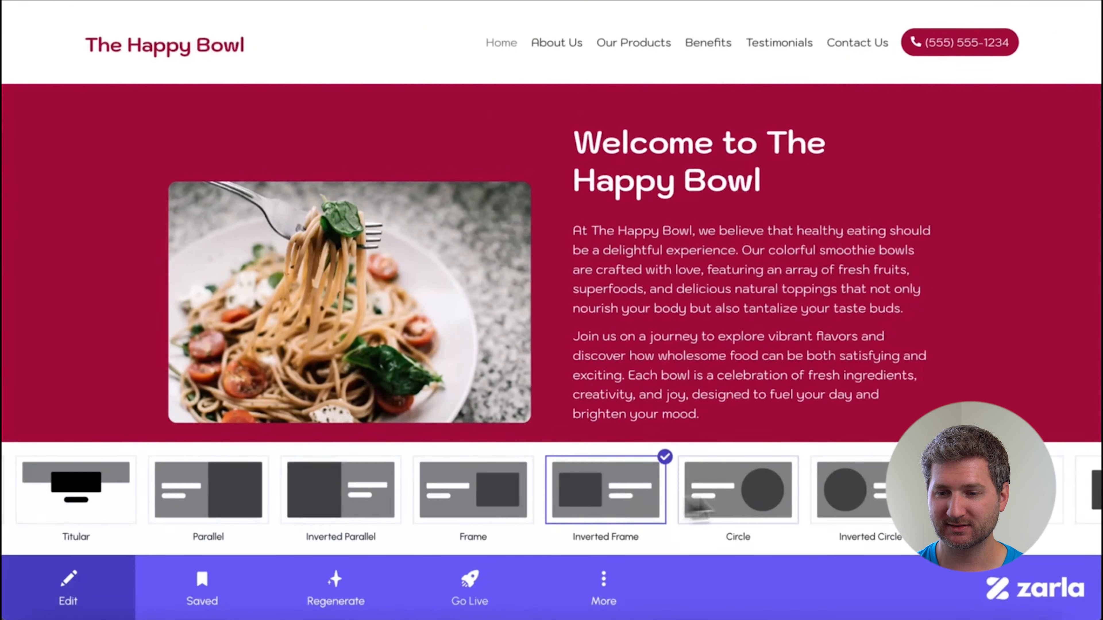
click(863, 495)
scroll(863, 495, right, 4)
click(674, 500)
scroll(866, 386, down, 5)
scroll(866, 386, up, 5)
Try the Inverted Lateral, Aside and Inverted Aside layouts on the hero section.
click(777, 504)
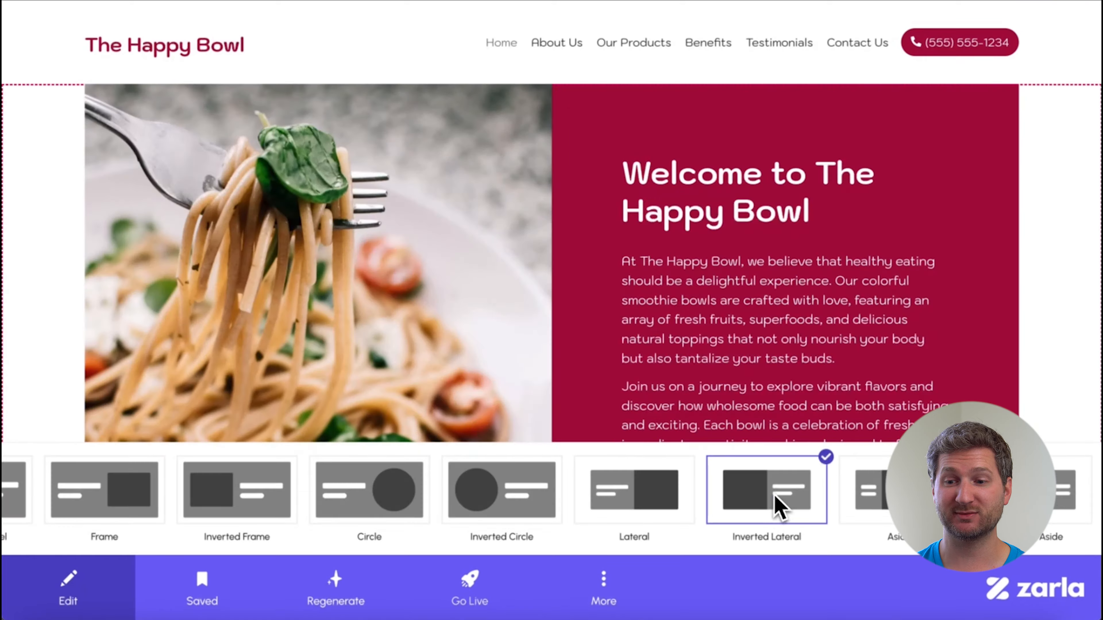
click(864, 495)
scroll(874, 308, down, 5)
scroll(873, 308, up, 5)
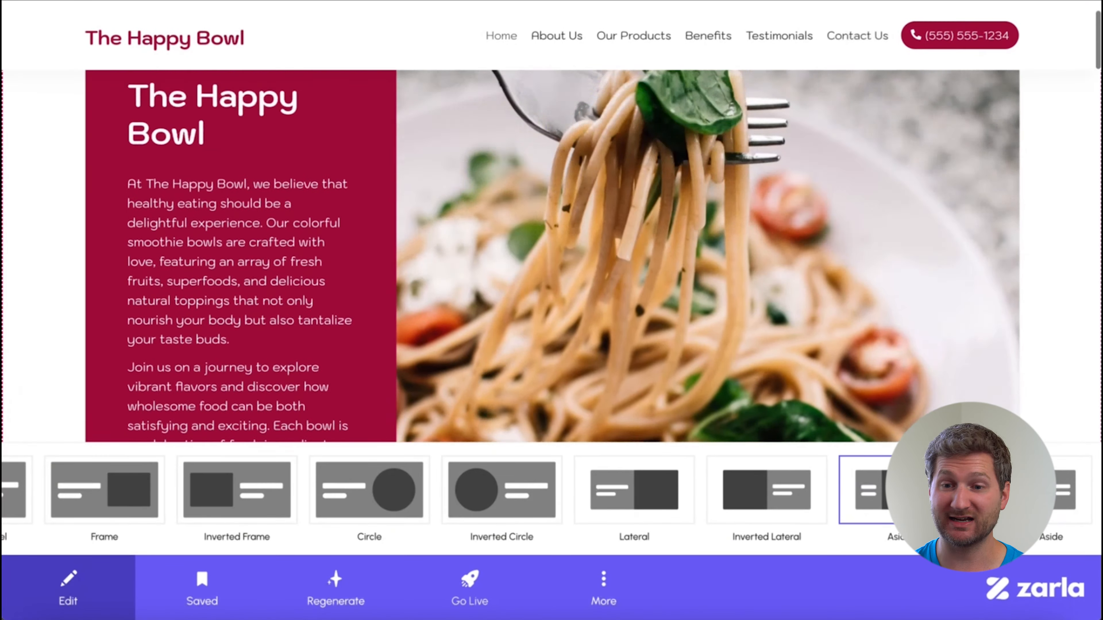
click(1007, 495)
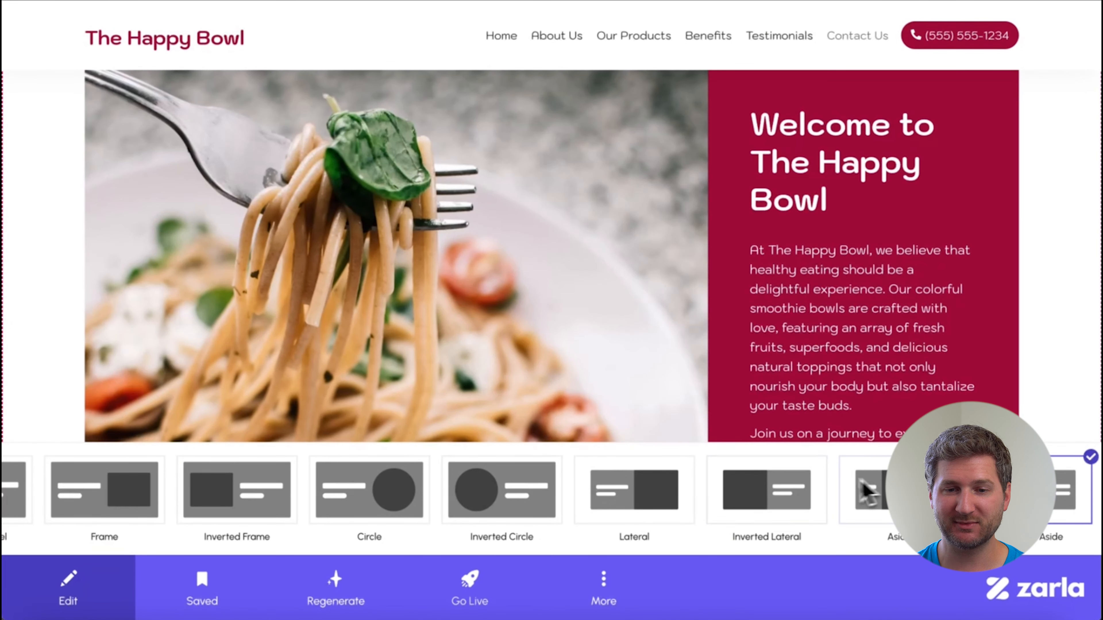
Apply the Lateral layout to the hero section, check it on the homepage and leave the layout choices.
click(665, 491)
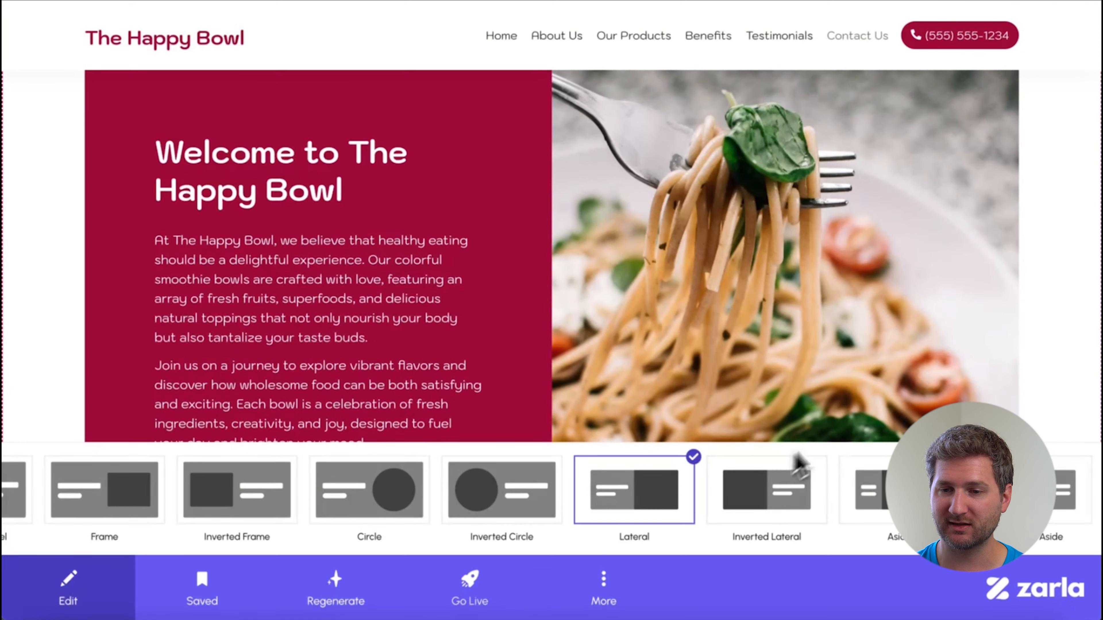
scroll(845, 433, down, 5)
scroll(846, 434, up, 5)
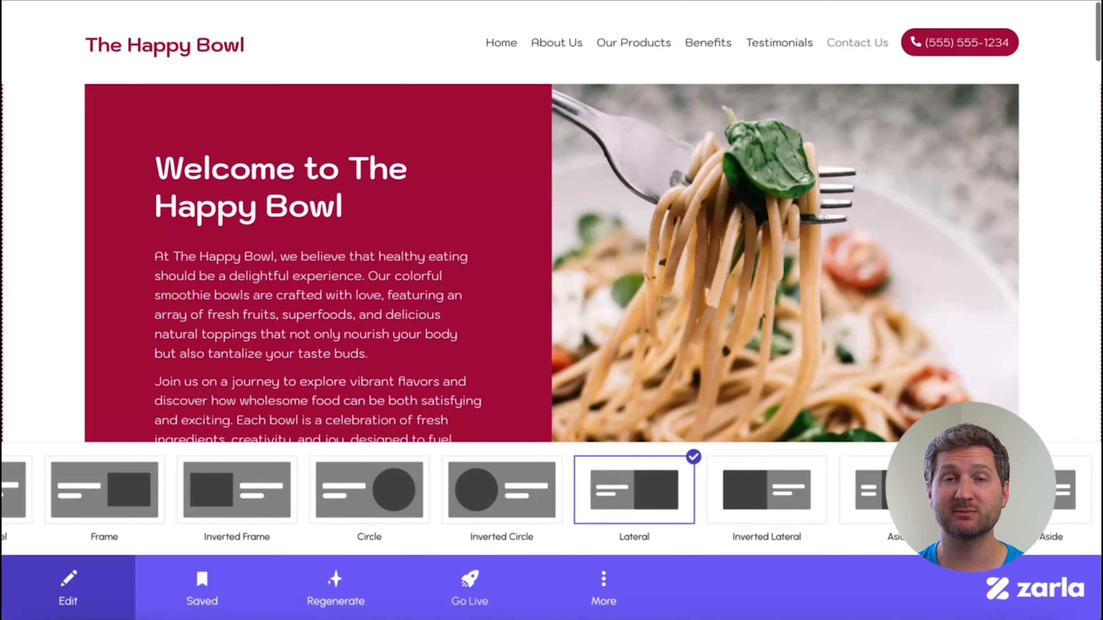
click(34, 505)
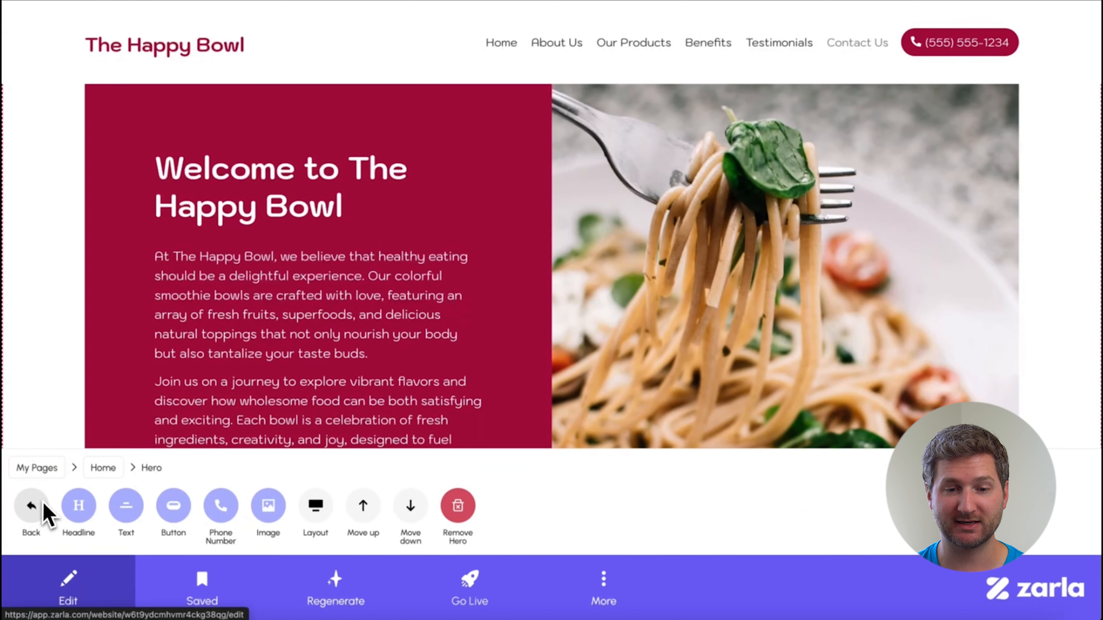
Open the hero headline for editing and ask ChatGPT for an SEO-driven headline in the vein of Ogilvy for a Los Angeles, CA smoothie bowl website.
click(83, 513)
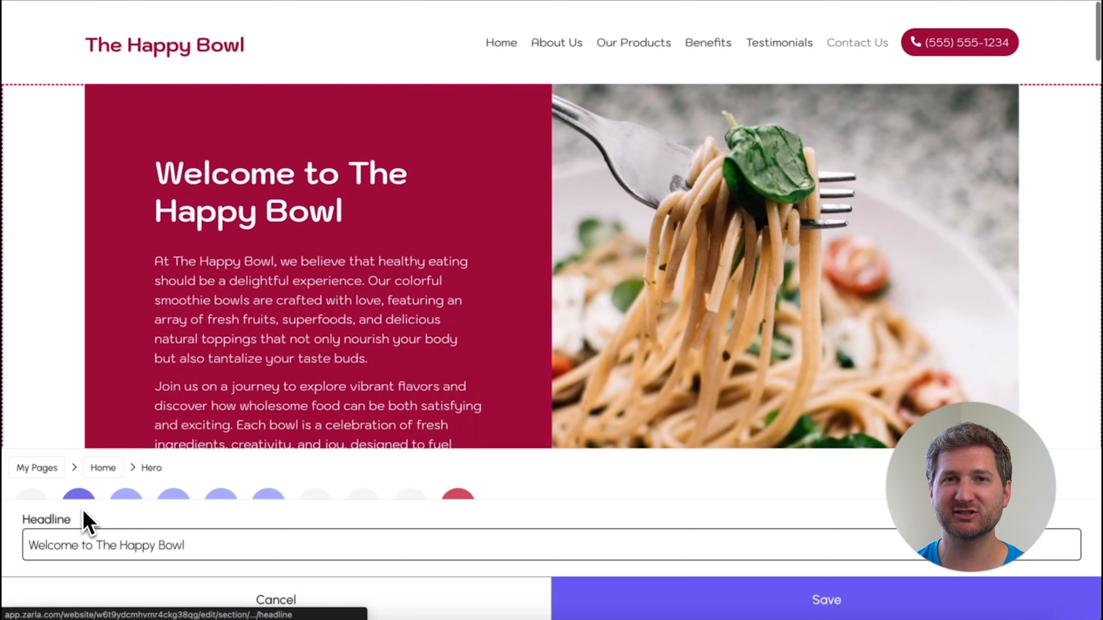
triple_click(185, 546)
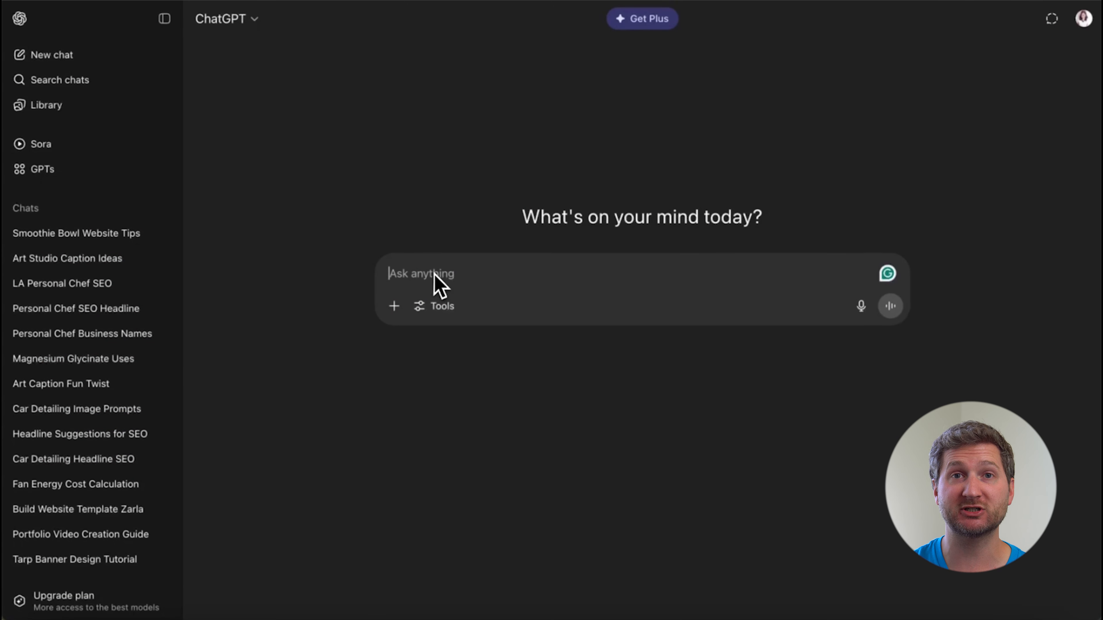
text(Im building a smoothie bowl website for my business based in Los Angeles, CA.)
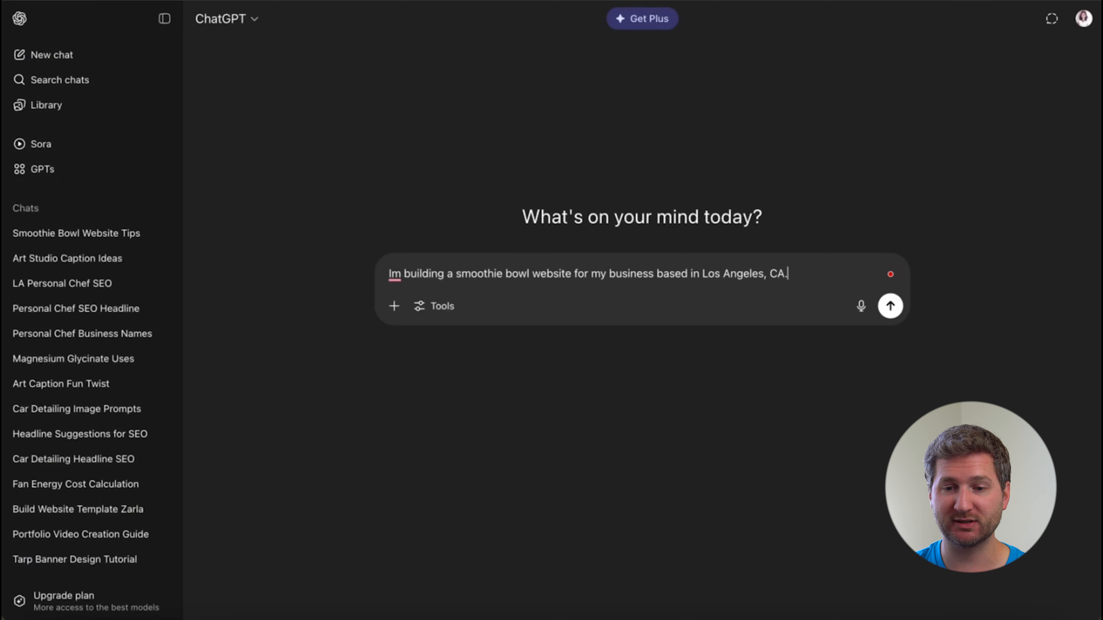
text(adline in the vein of Ogilvy and is SEO driven)
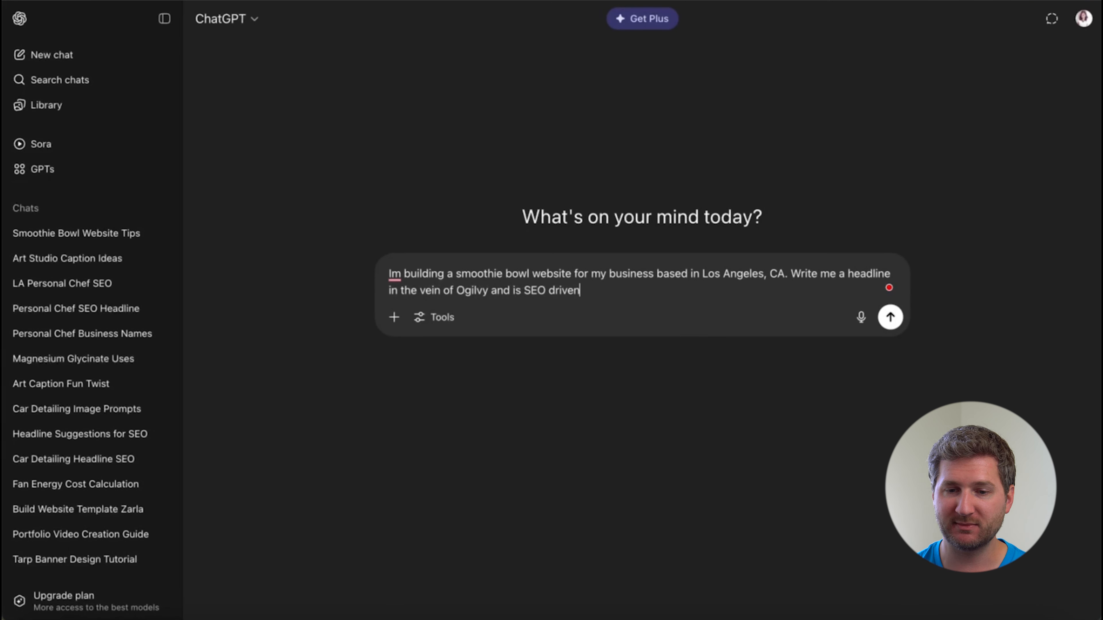
text(.)
key(Return)
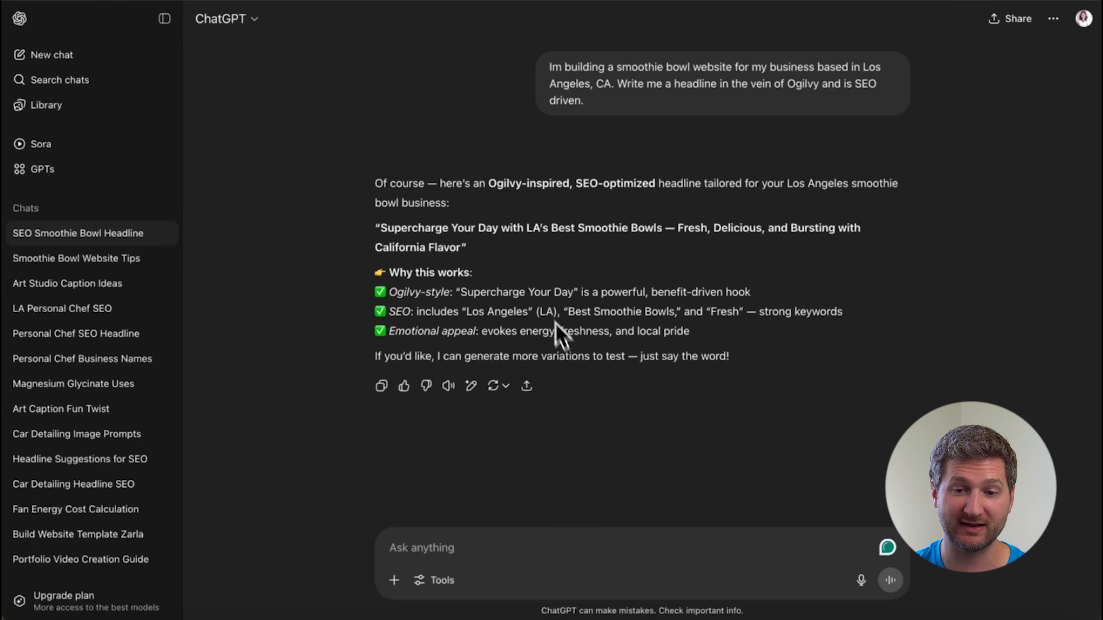
Copy ChatGPT's "Supercharge Your Day with LA's Best Smoothie Bowls — Fresh, Delicious, and Bursting with California Flavor" into the hero headline and save it.
drag(380, 226, 464, 245)
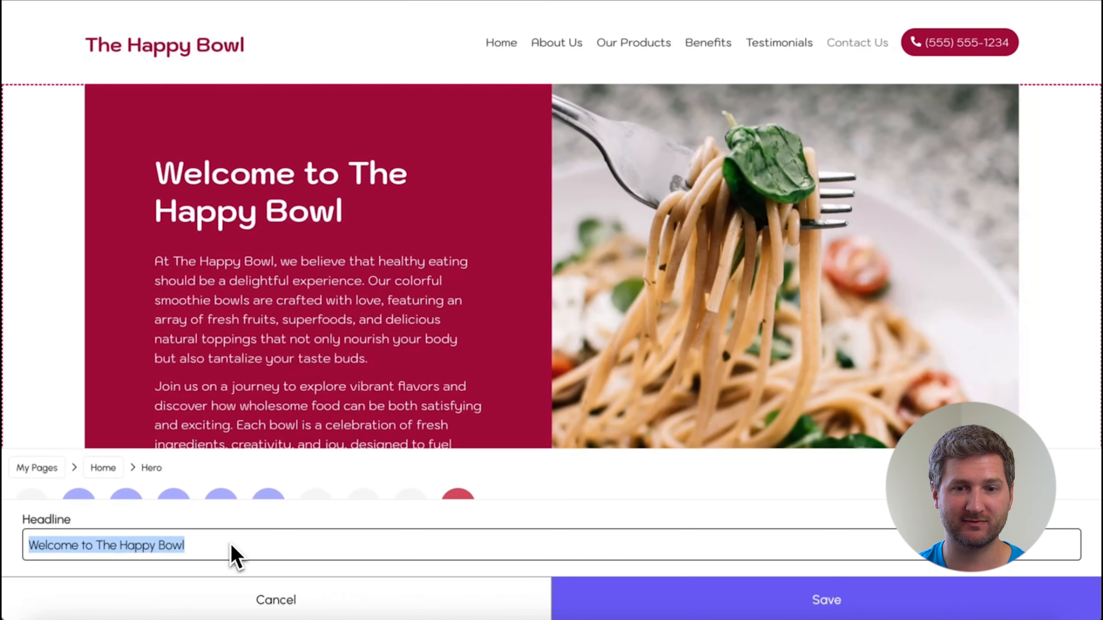
text(Supercharge Your Day with LA's Best Smoothie Bowls — Fresh, Delicious, and Bursting with California Flavor)
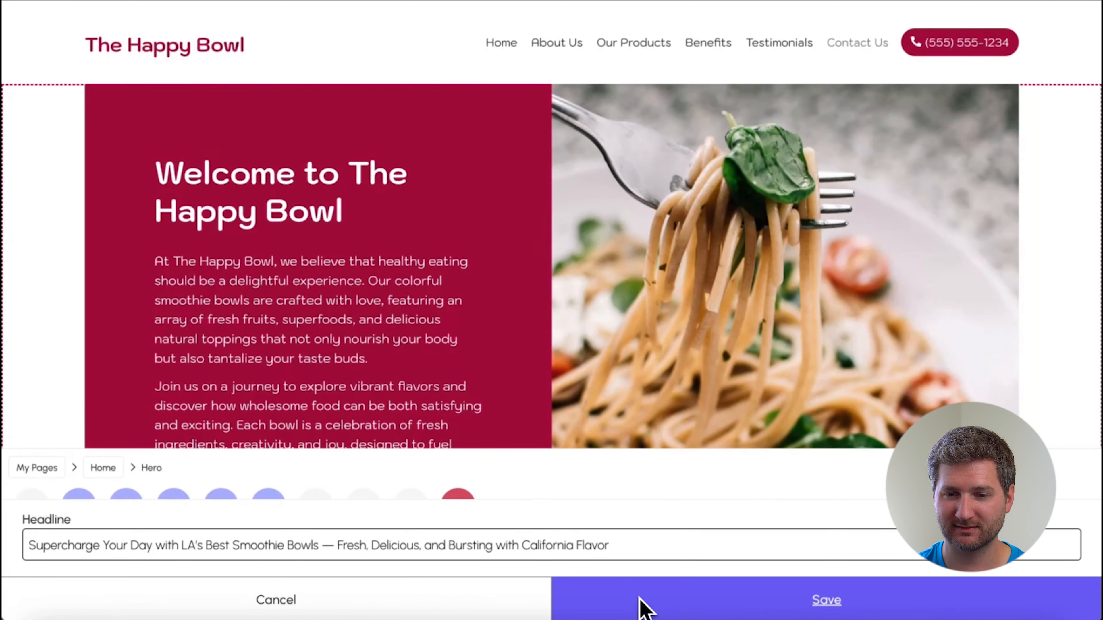
click(640, 605)
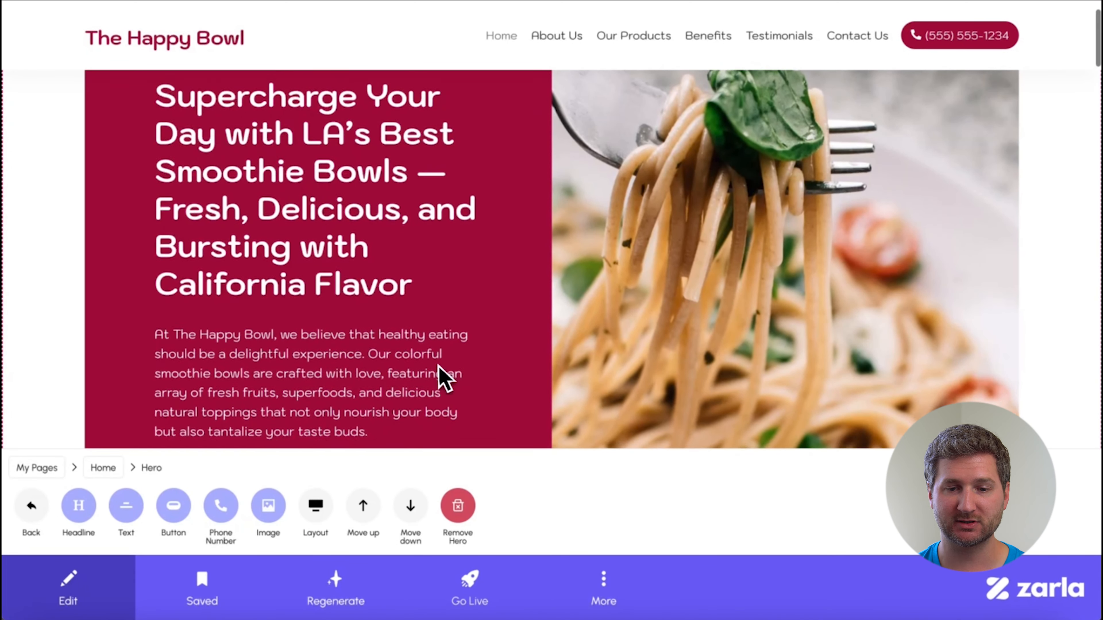
Delete the second paragraph of the hero text, starting with "Join us on a journey", and save the shortened text.
scroll(440, 378, down, 3)
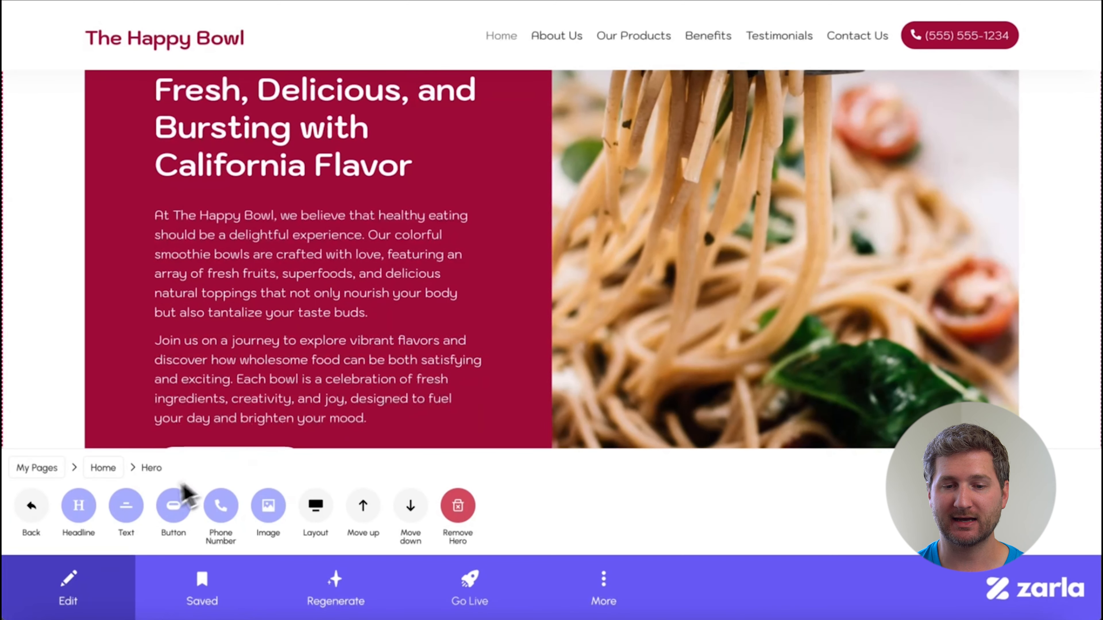
click(126, 515)
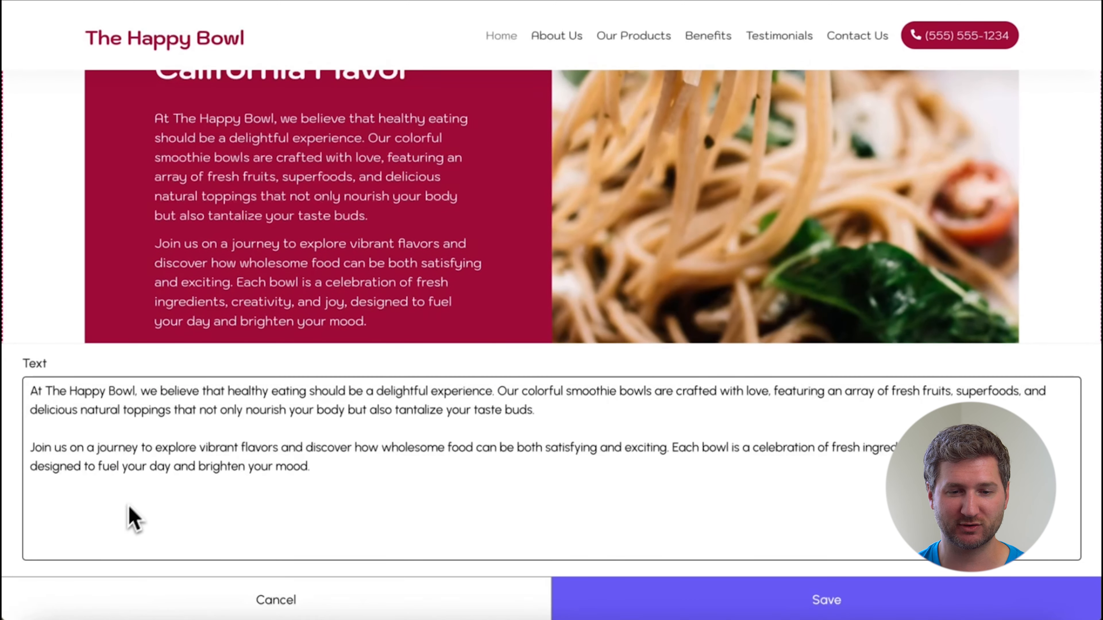
triple_click(170, 454)
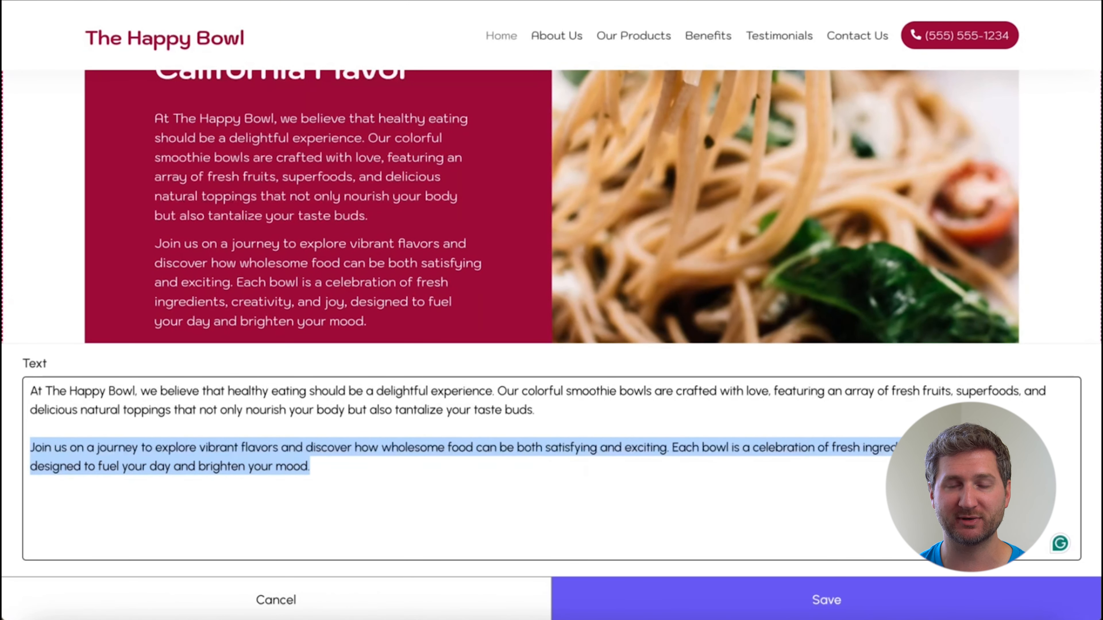
key(BackSpace)
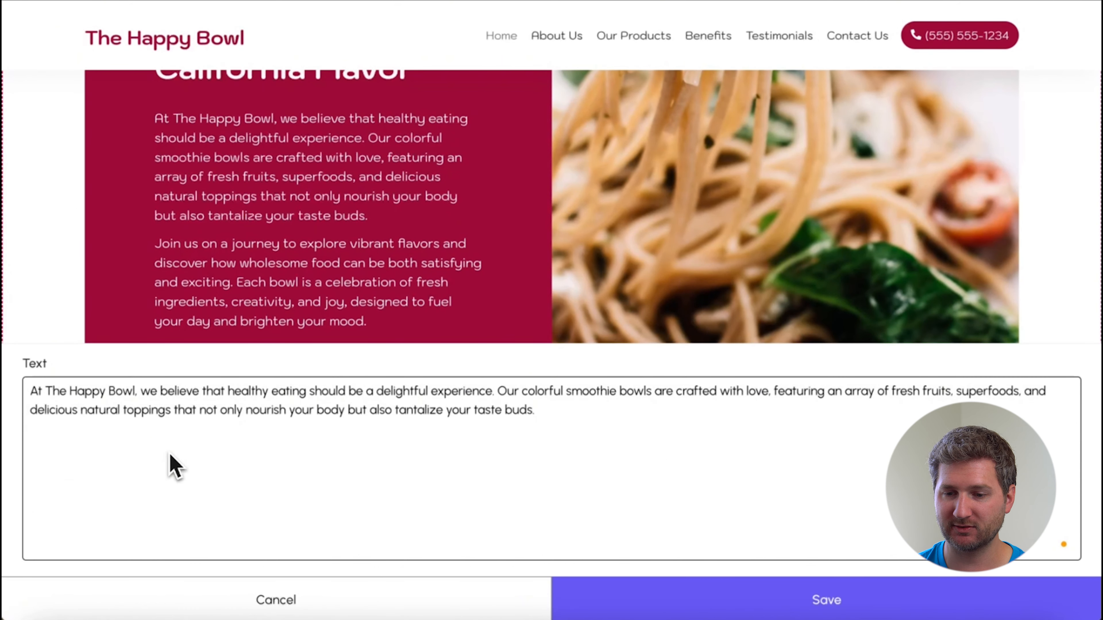
click(601, 604)
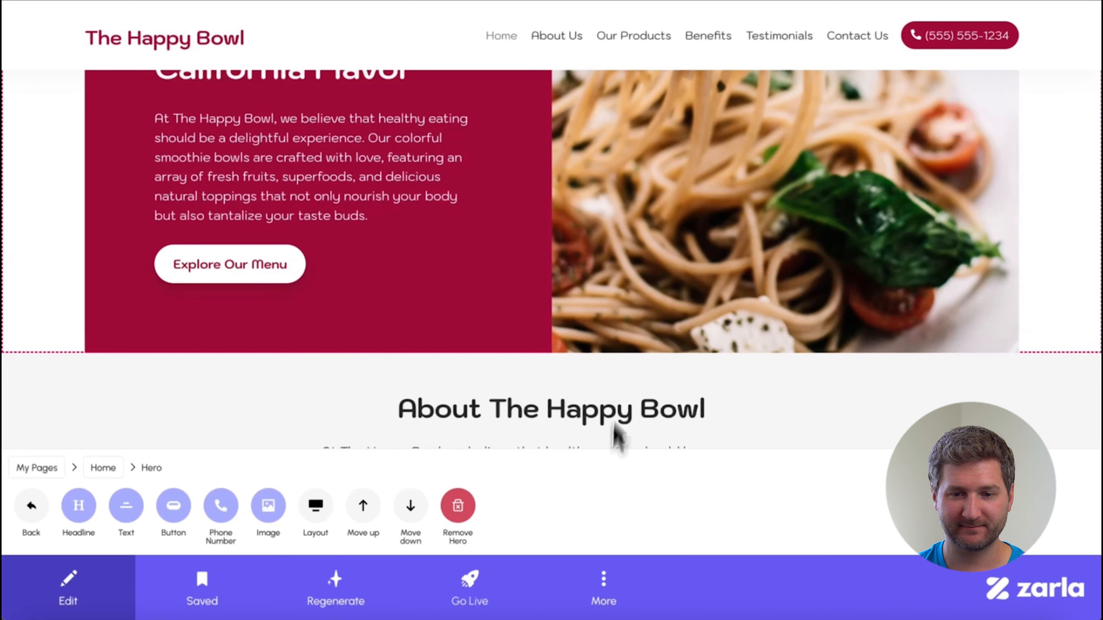
scroll(628, 357, up, 6)
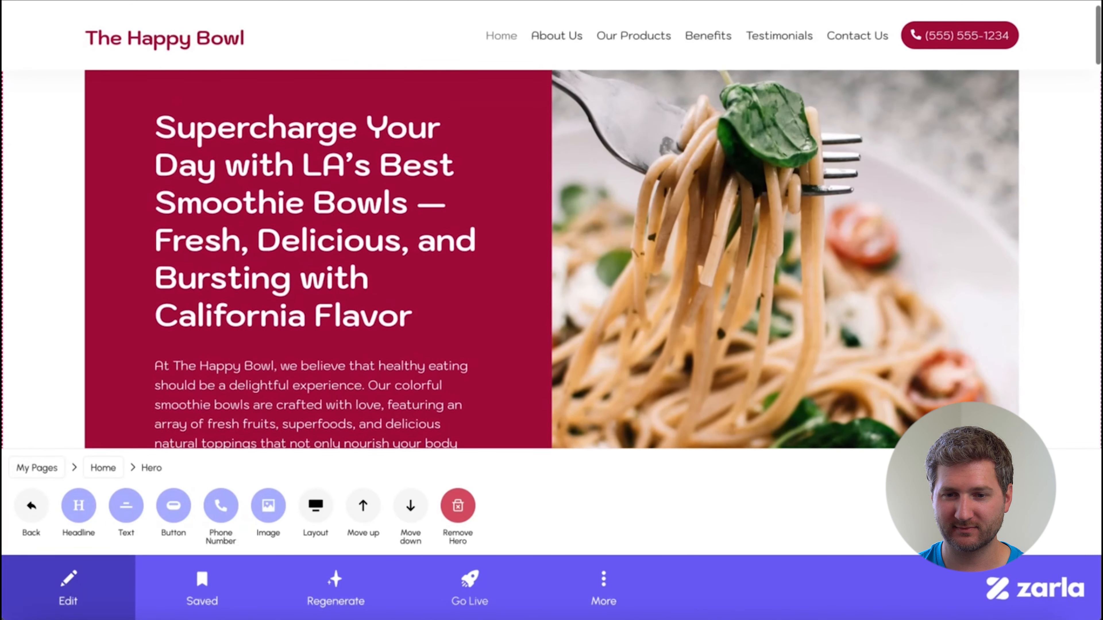
Open the hero's Explore Our Menu button for editing and go to its optional booking/payment site link.
scroll(625, 352, down, 3)
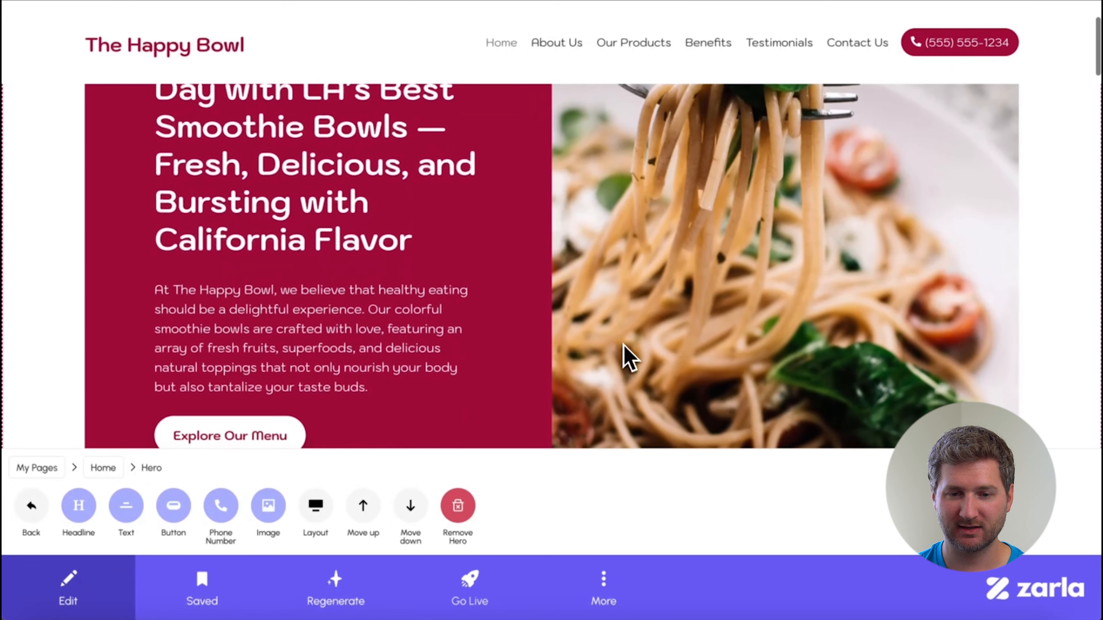
scroll(623, 344, down, 2)
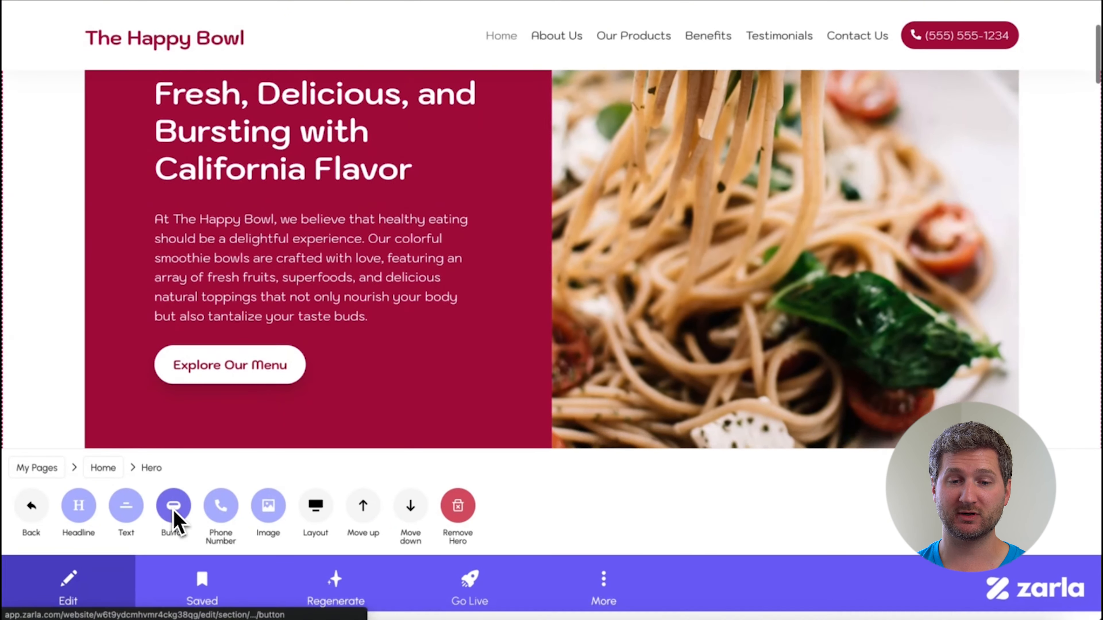
click(174, 507)
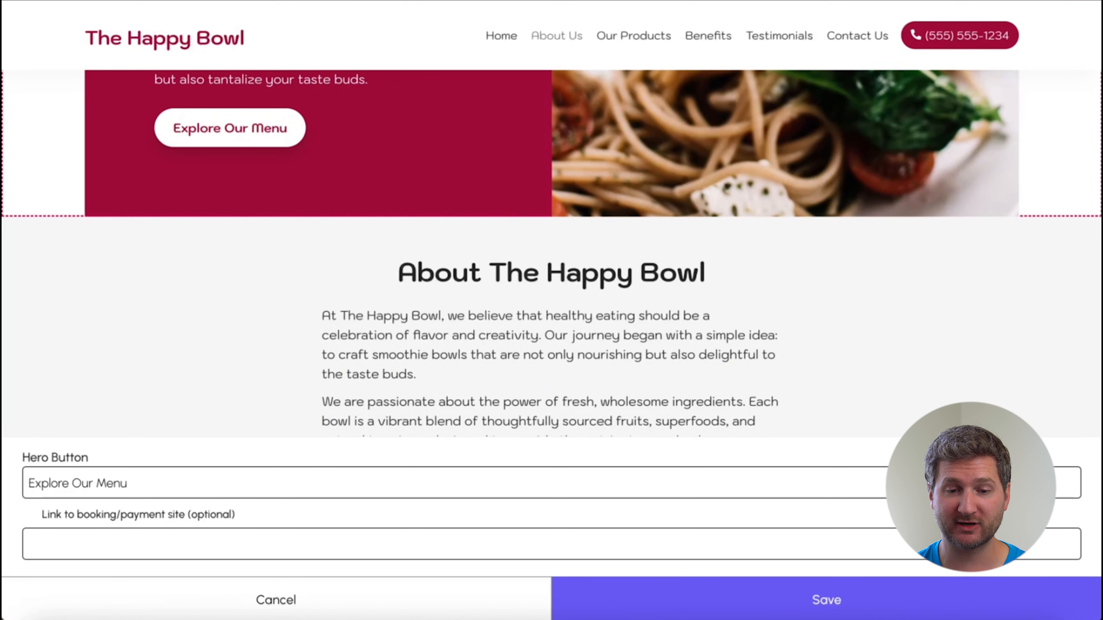
click(157, 558)
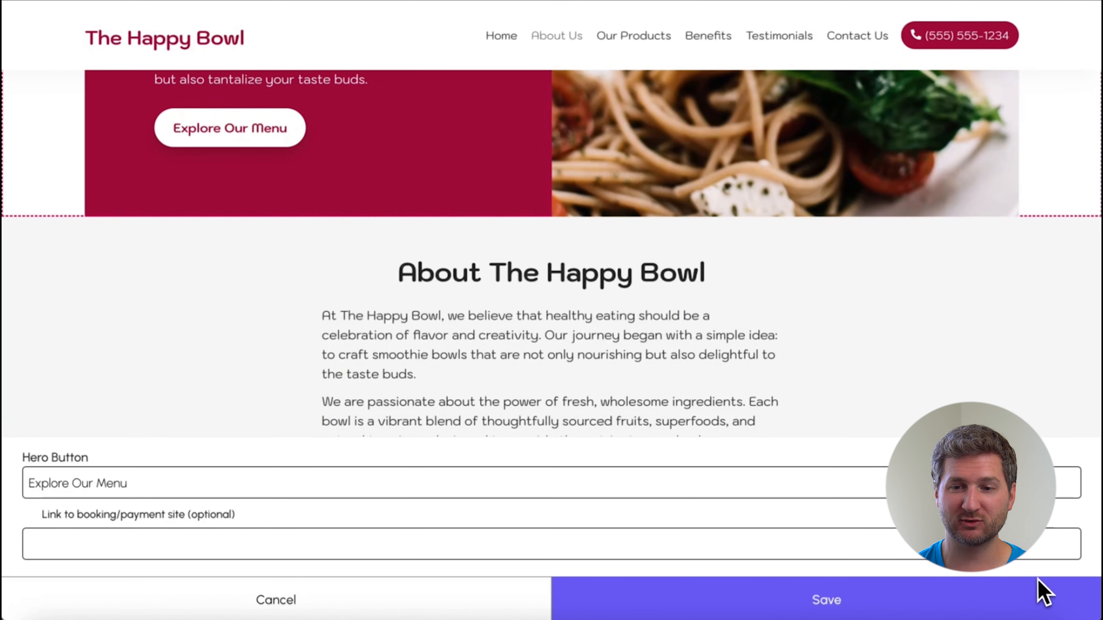
Copy the share link of SMOOTHIE BOWL MENU.pdf from Google Drive into the hero button's booking/payment link in Zarla and save it.
key(super+Tab)
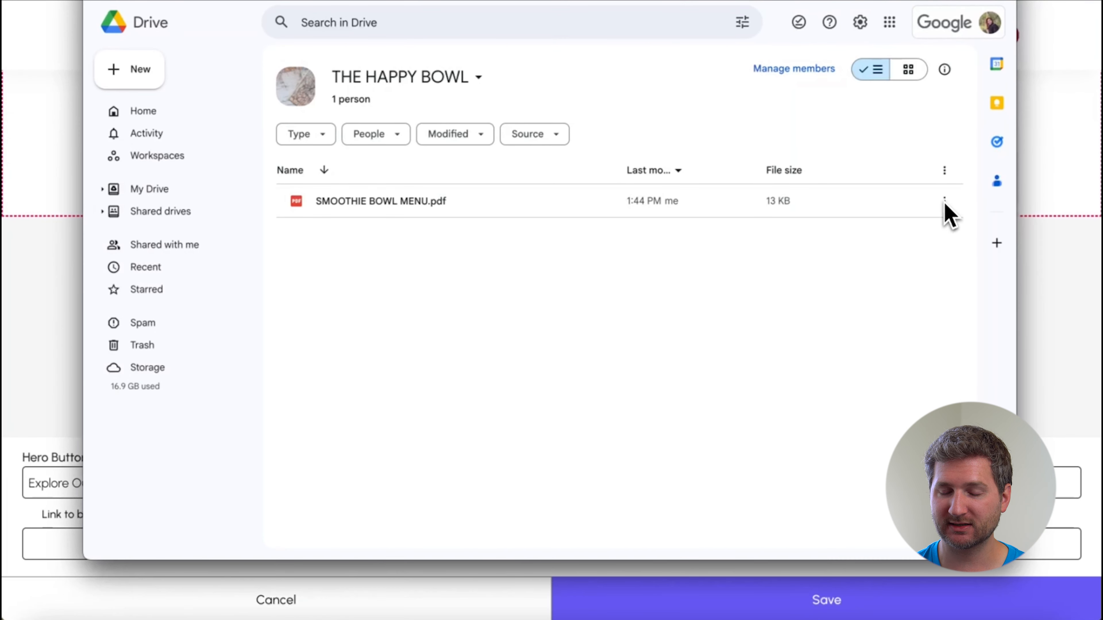
click(945, 202)
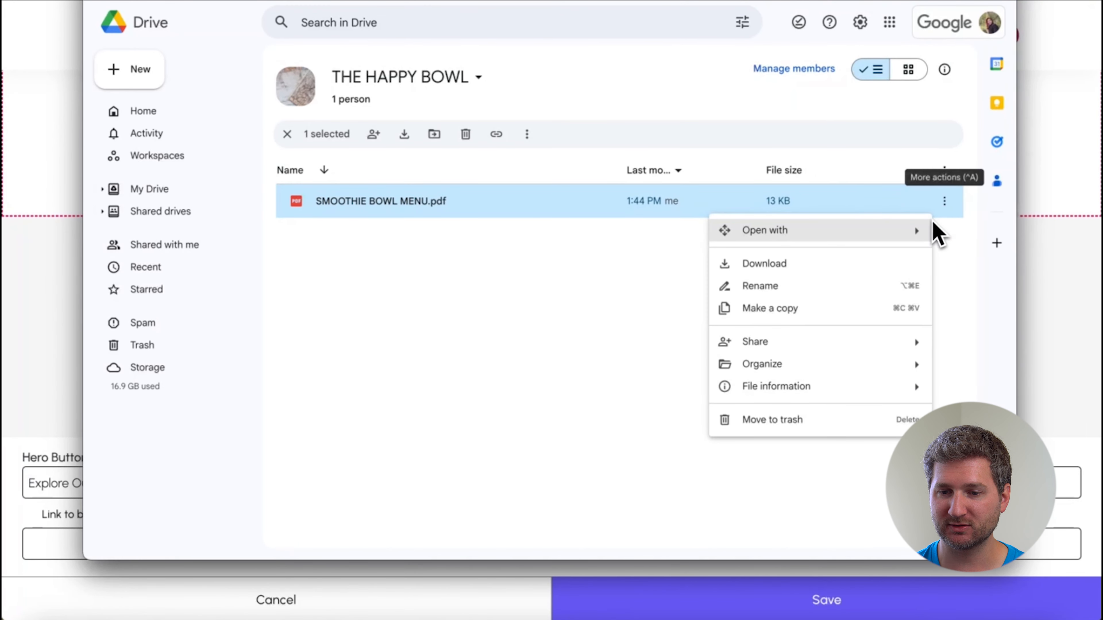
mouse_move(907, 345)
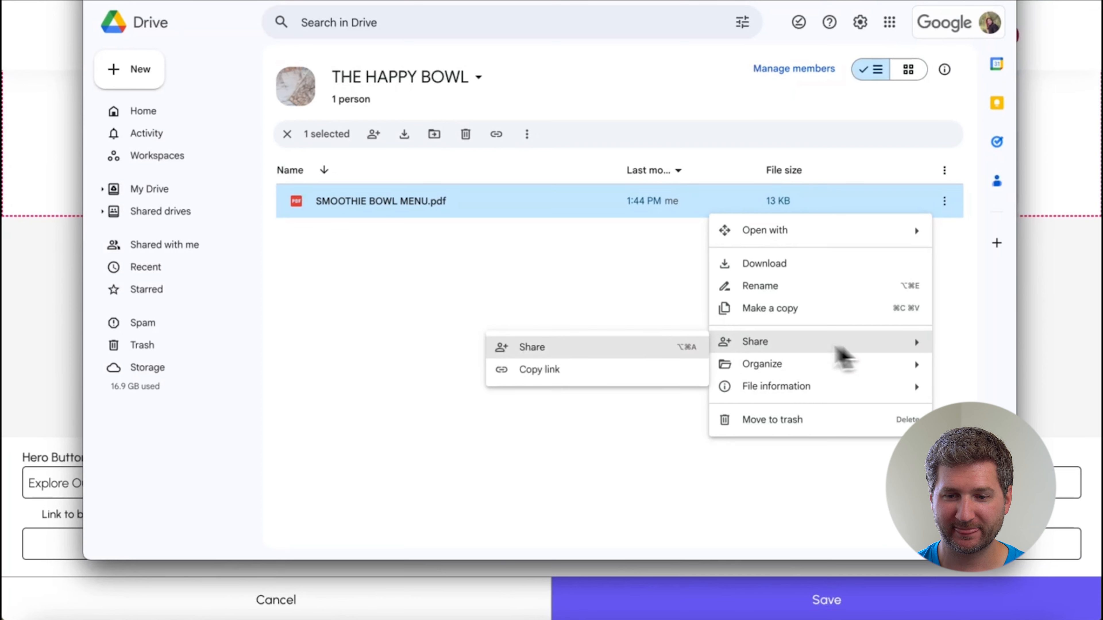
click(652, 374)
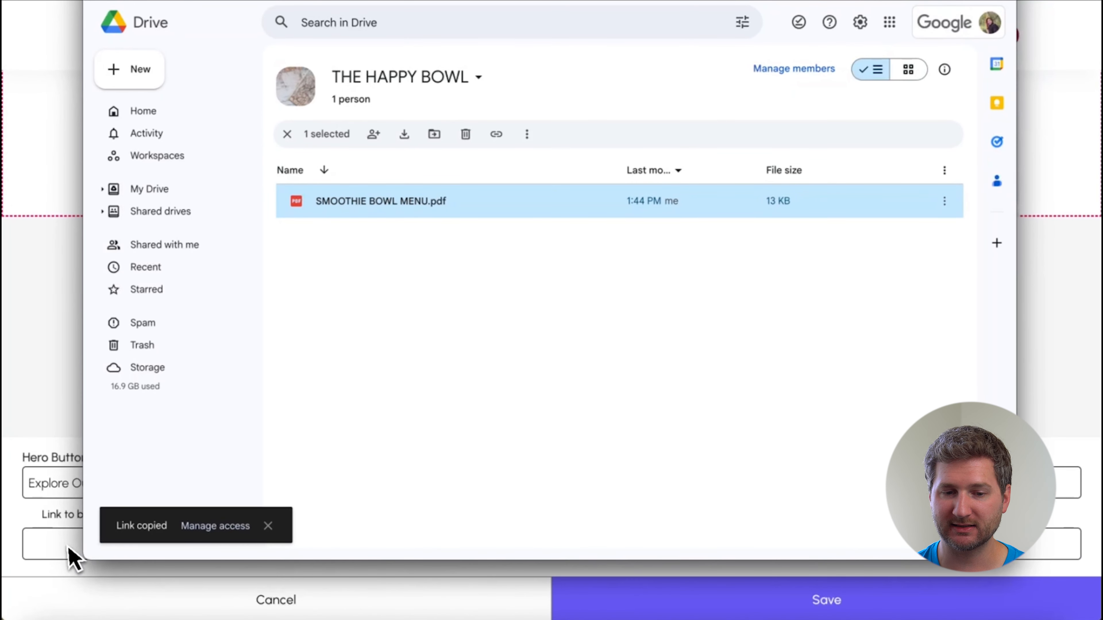
click(67, 558)
key(ctrl+v)
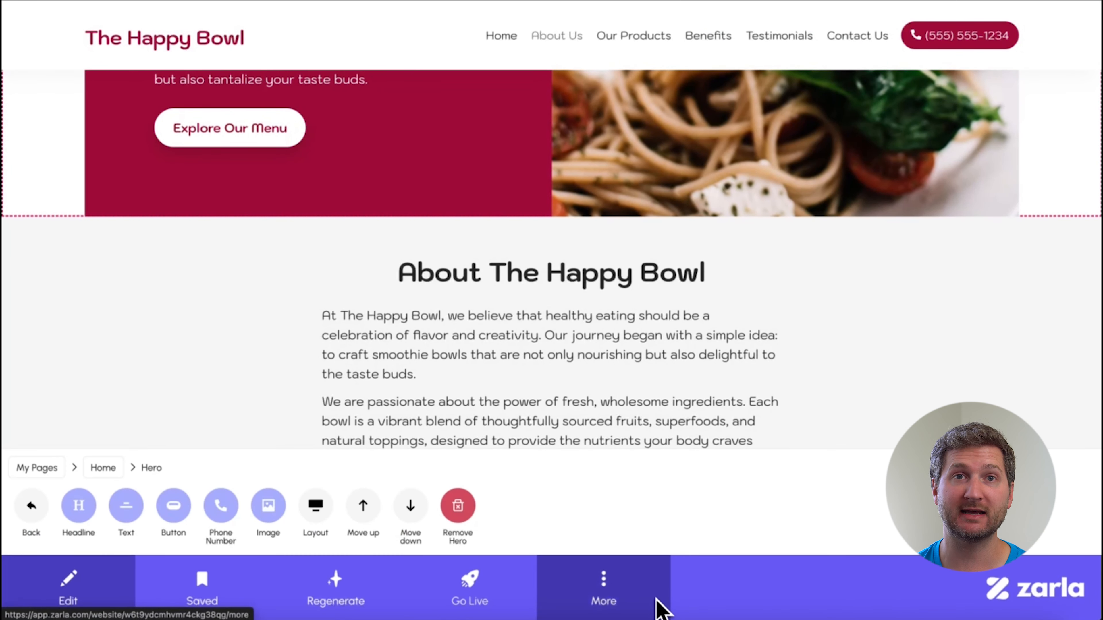
Choose the gluten-free tropical smoothie bowl PNG from THE HAPPY BOWL folder as the replacement for the hero's pasta image.
scroll(721, 404, up, 3)
scroll(721, 404, up, 3)
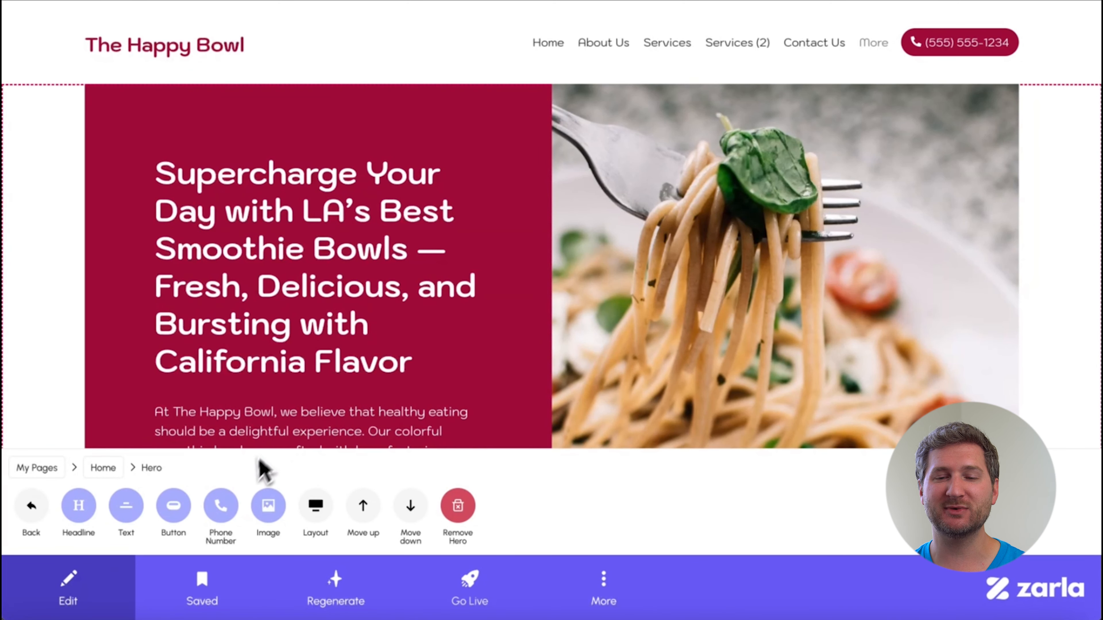
click(266, 511)
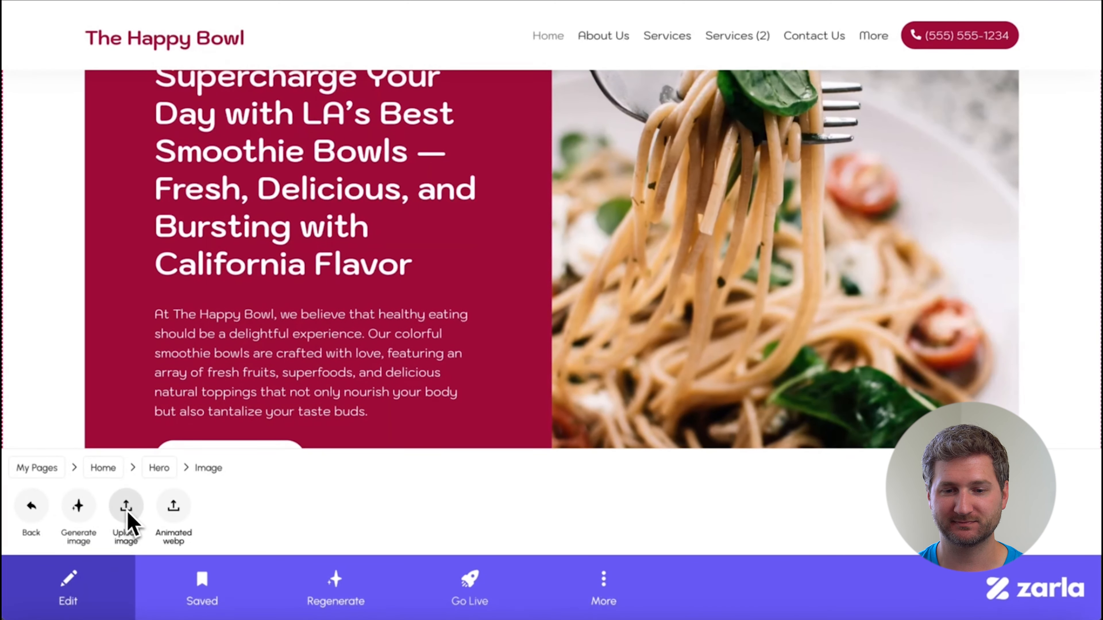
click(126, 508)
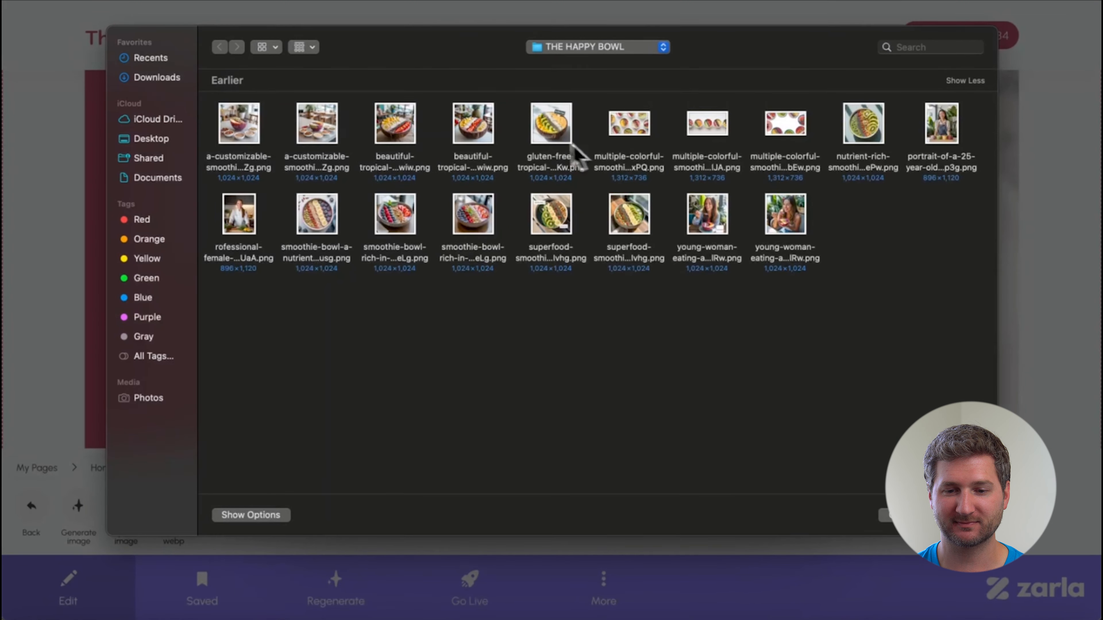
click(550, 127)
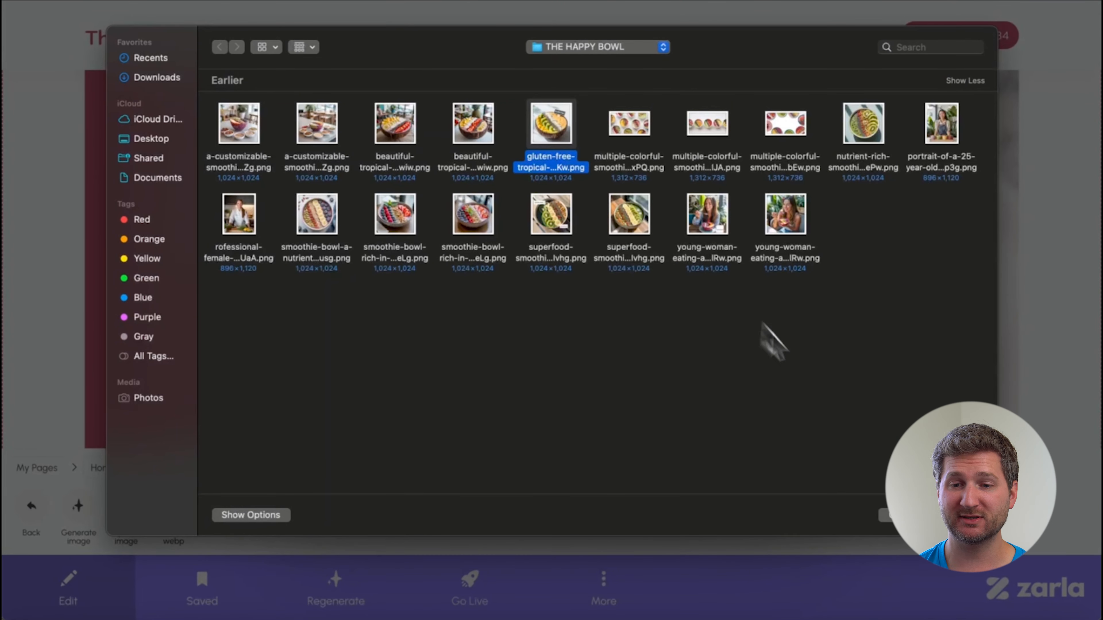
click(960, 515)
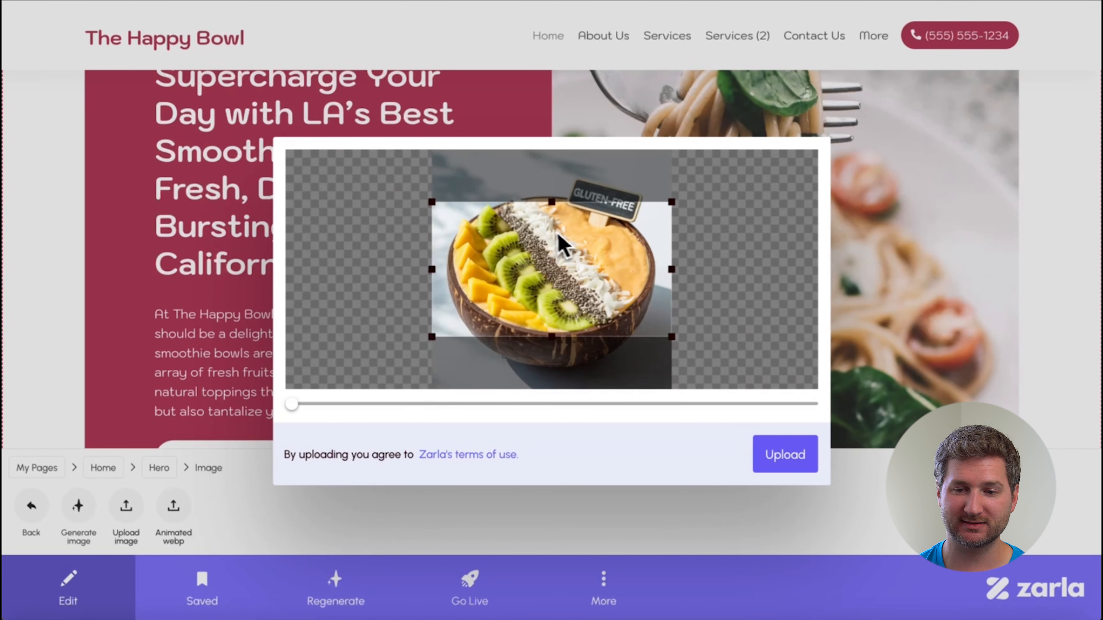
Extend the crop area to the full height of the gluten-free bowl picture and upload it.
drag(555, 206, 554, 158)
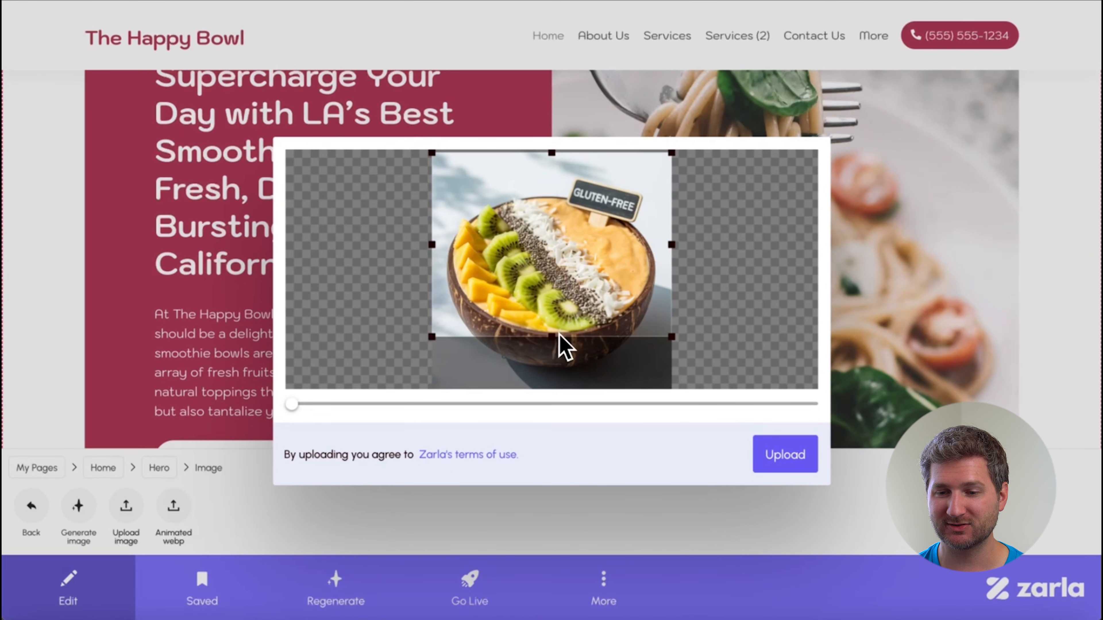
drag(558, 336, 560, 388)
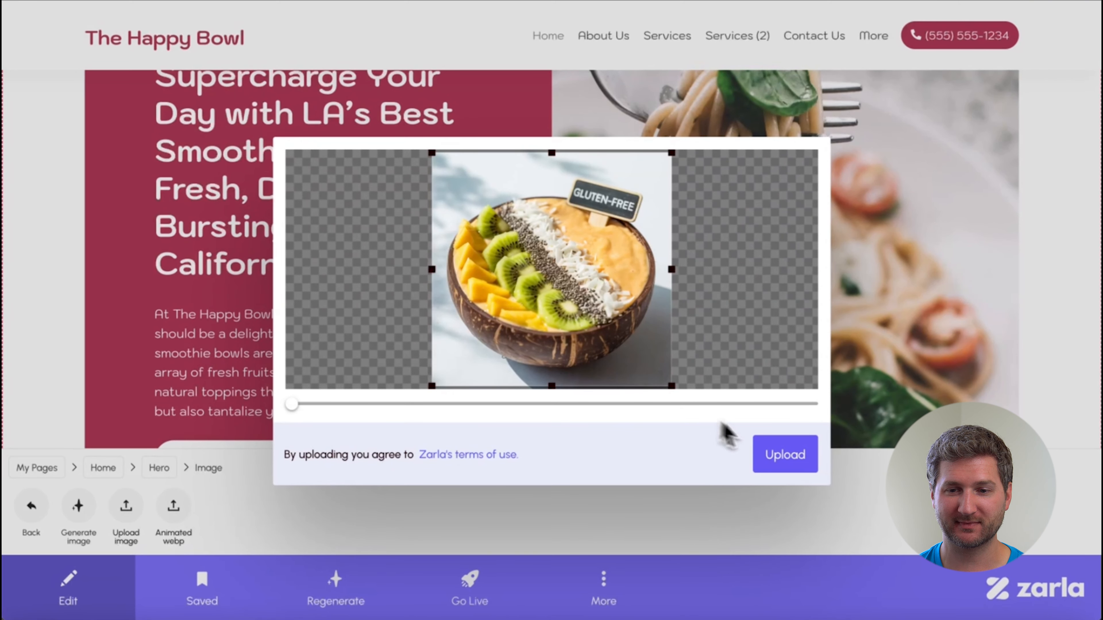
click(780, 454)
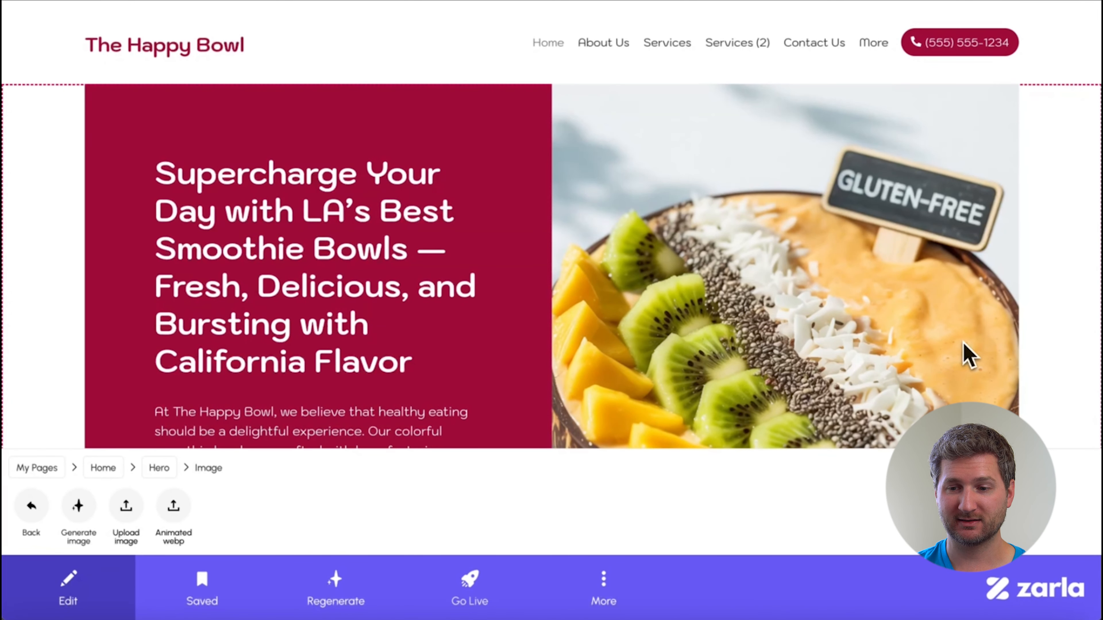
Change the layout of the orange soup image section below Our Products to Fixed.
scroll(989, 373, down, 2)
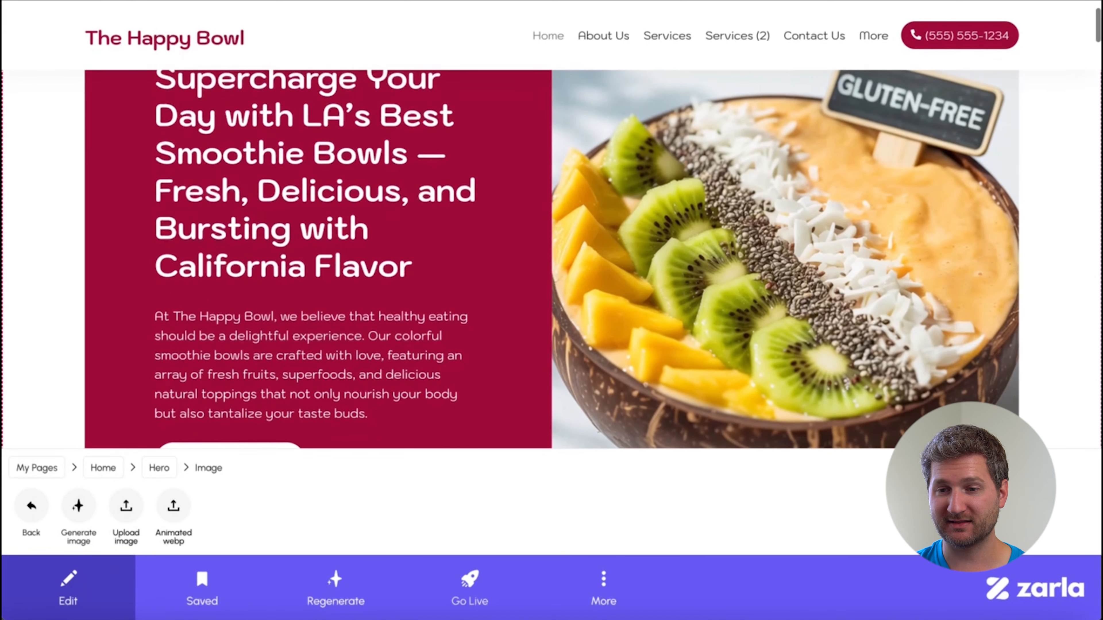
scroll(989, 374, down, 3)
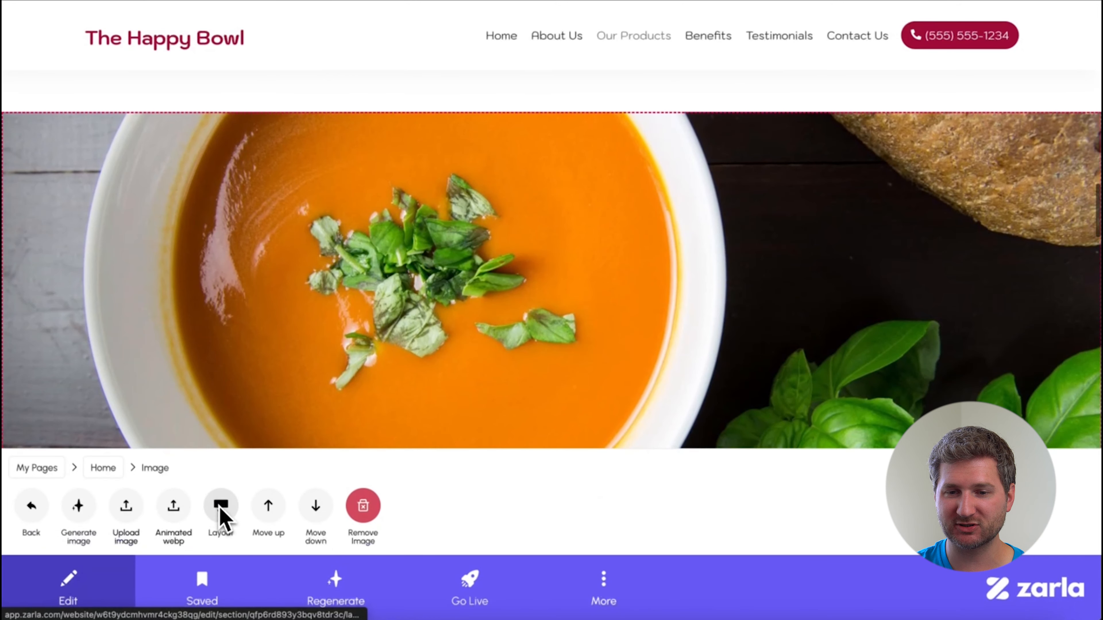
click(220, 510)
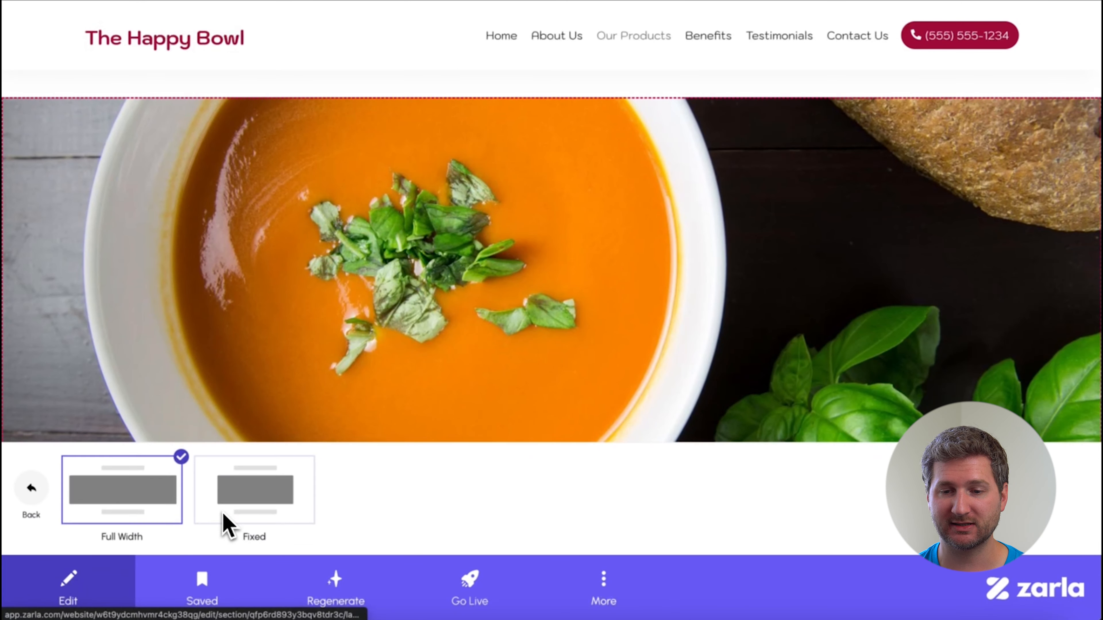
click(221, 517)
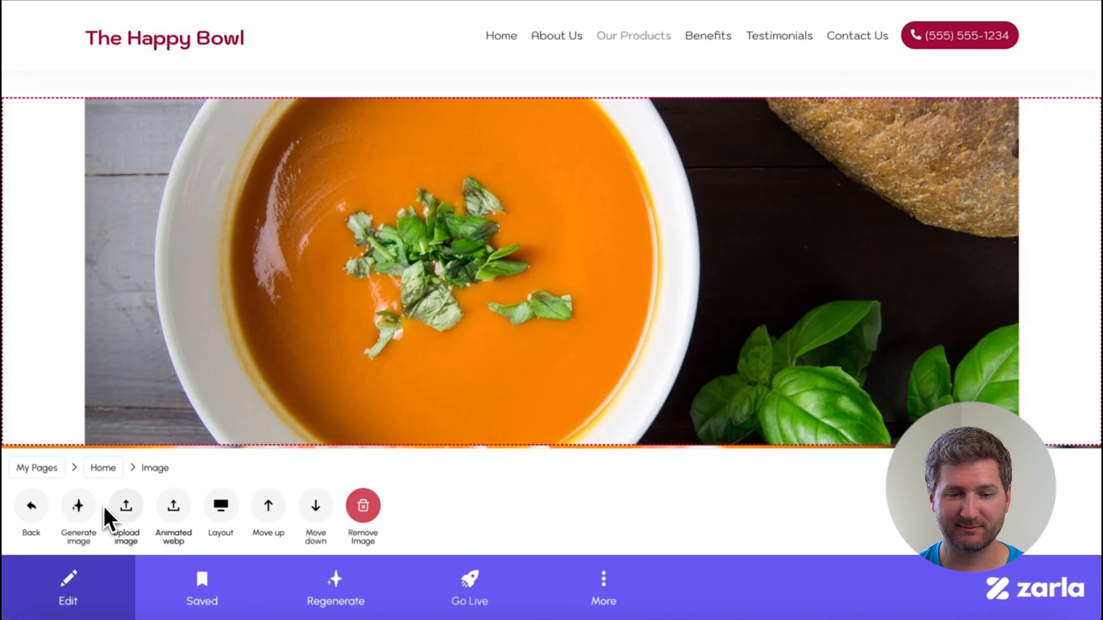
Replace the soup picture with the multiple-colorful-smoothie PNG showing a single row of bowls, keeping the default crop.
click(129, 517)
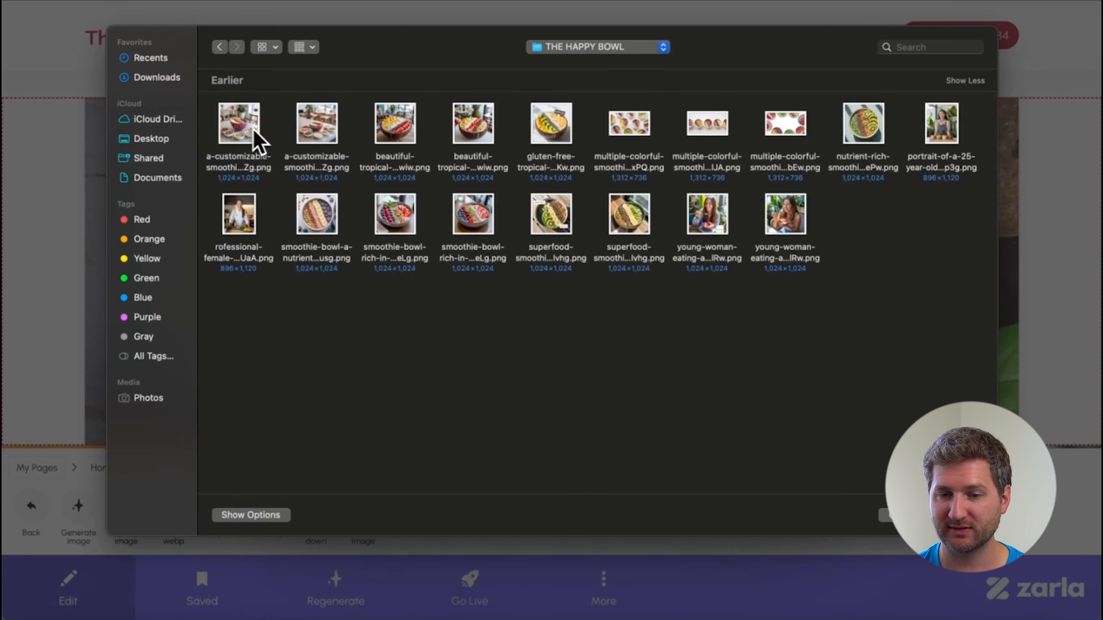
click(709, 140)
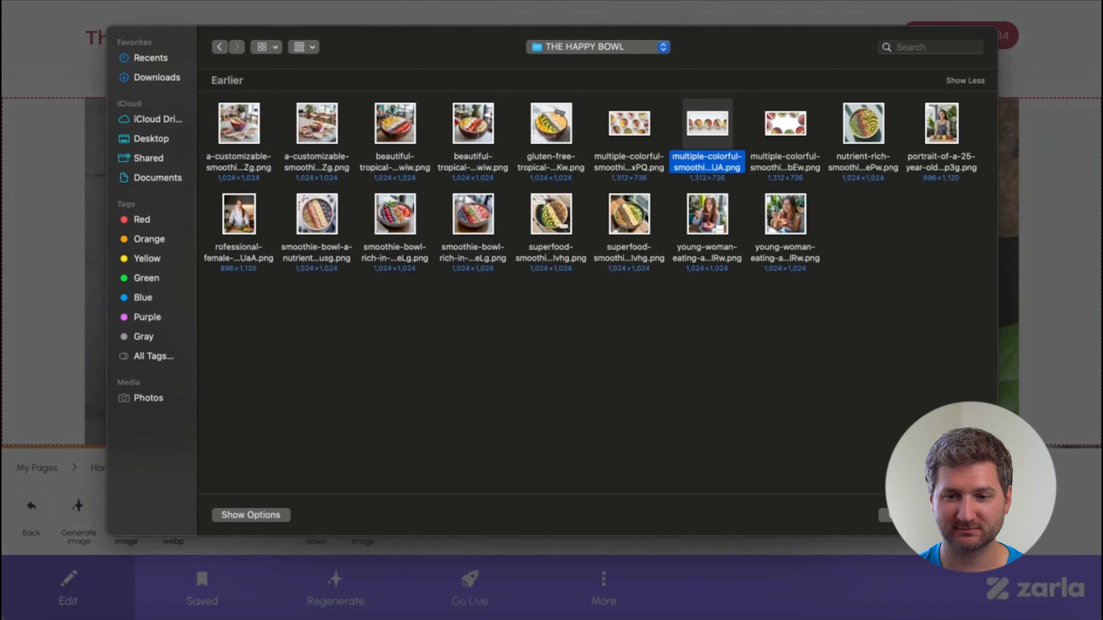
click(960, 515)
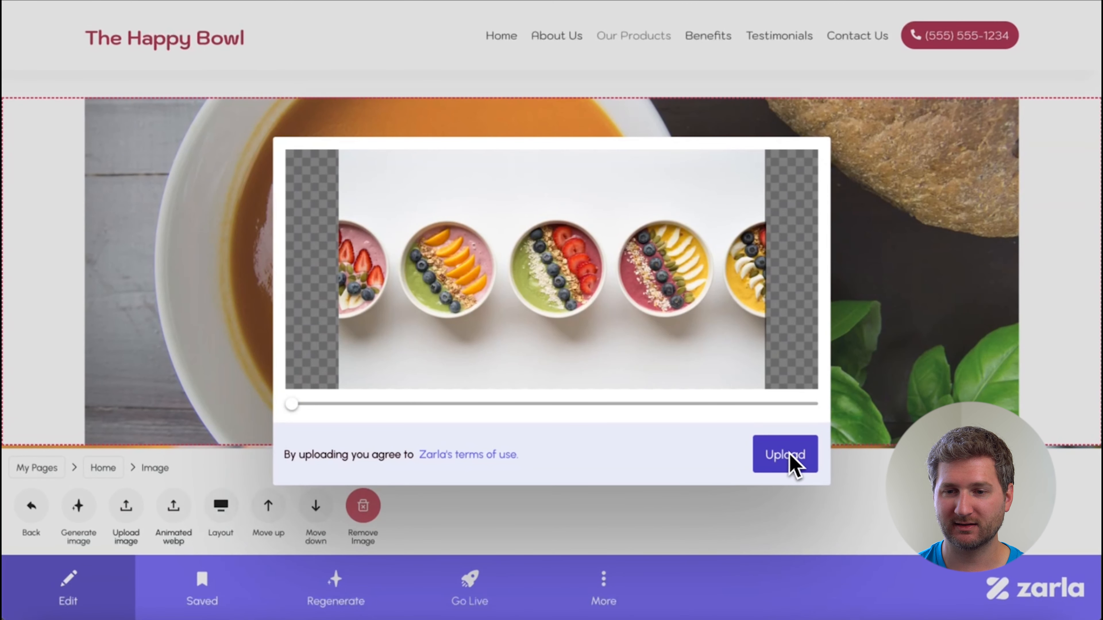
click(789, 456)
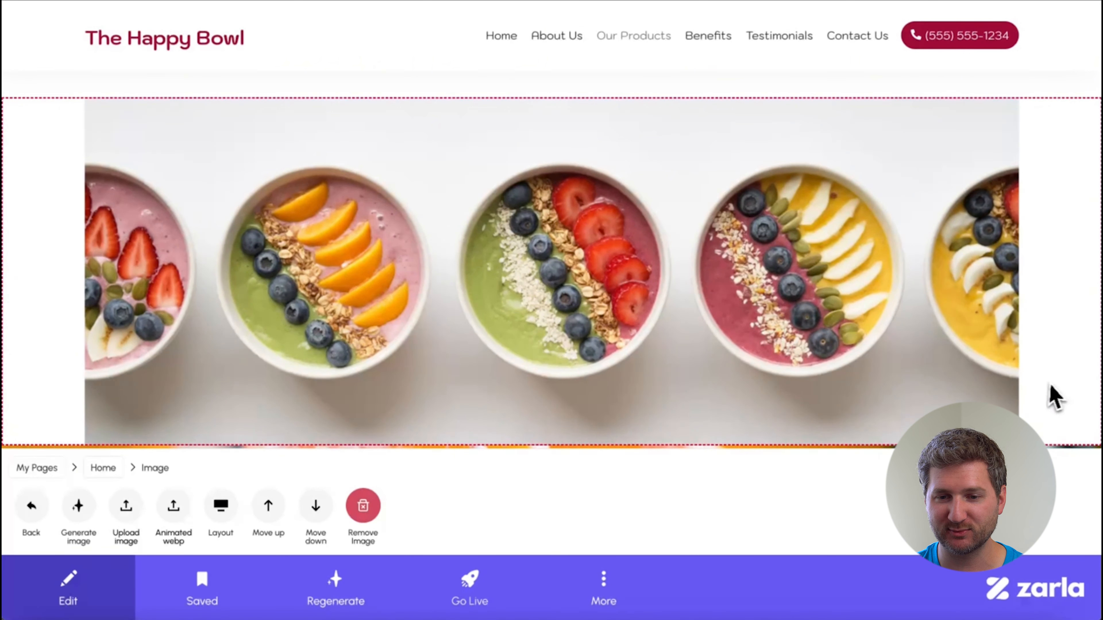
Remove the full-width peeled oranges image section above Benefits of Choosing The Happy Bowl.
scroll(1050, 395, down, 2)
scroll(1051, 395, up, 5)
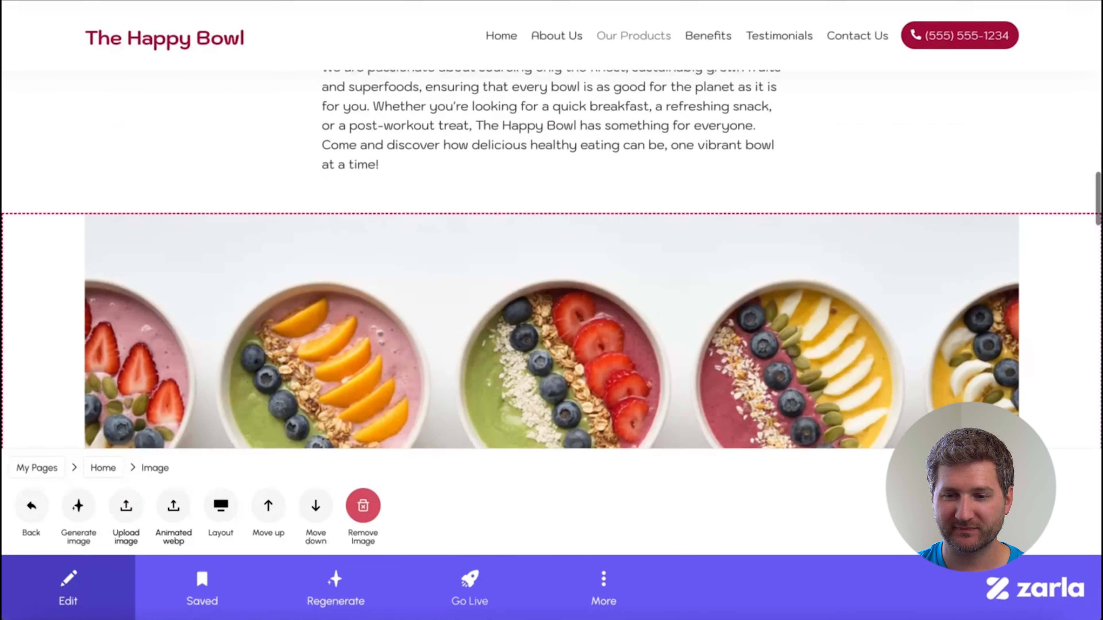
scroll(811, 379, down, 5)
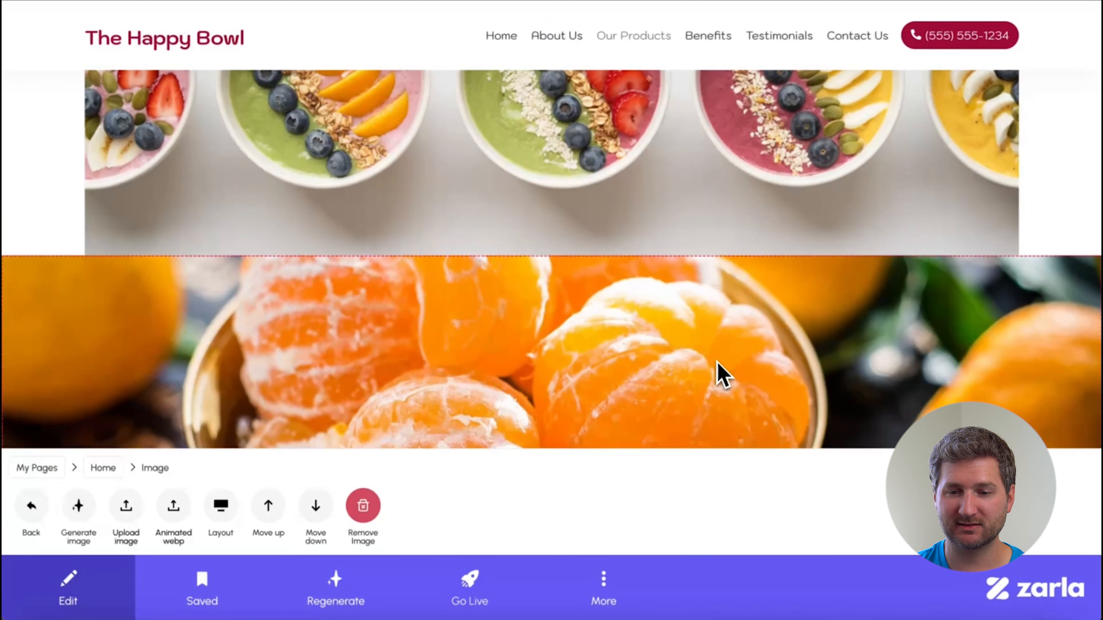
scroll(716, 372, down, 3)
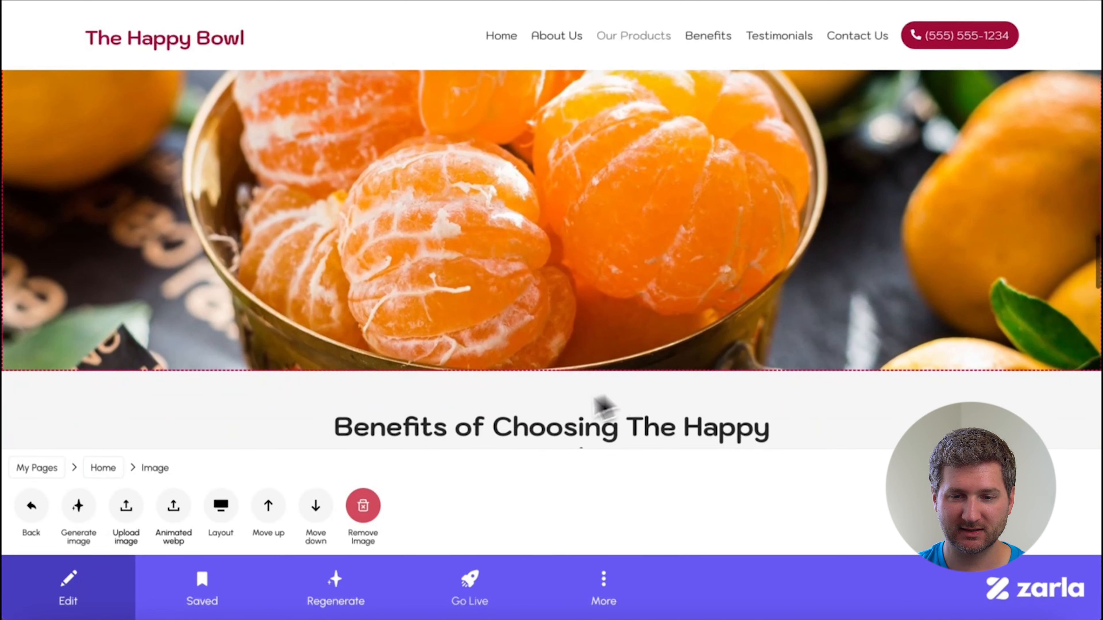
click(378, 510)
click(438, 371)
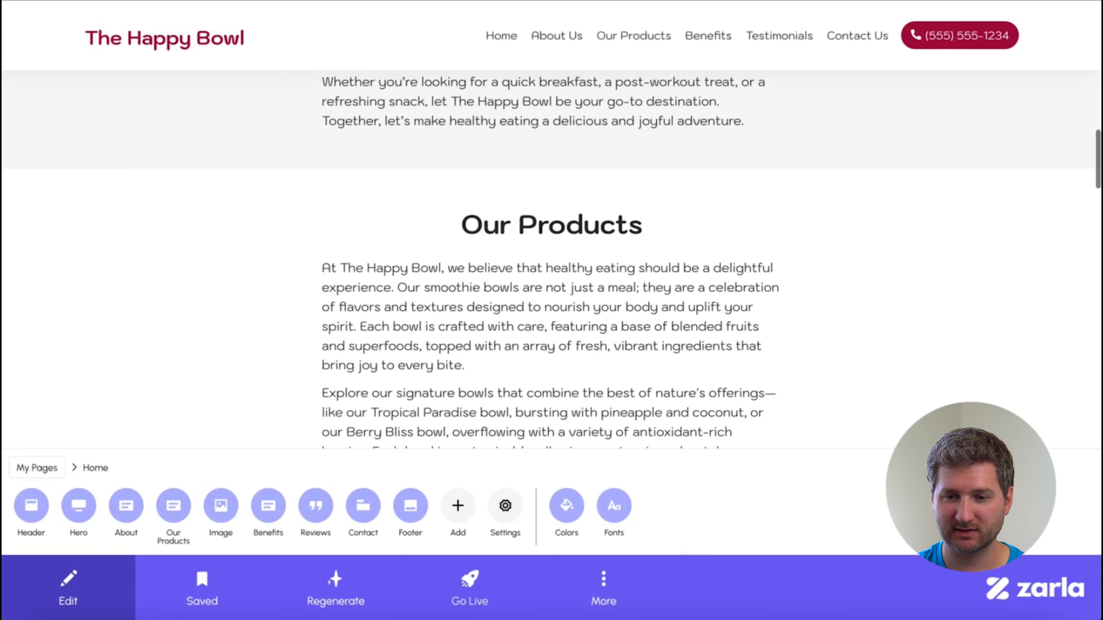
Move the smoothie bowls image section up so that it sits above Our Products.
scroll(630, 332, down, 6)
click(600, 352)
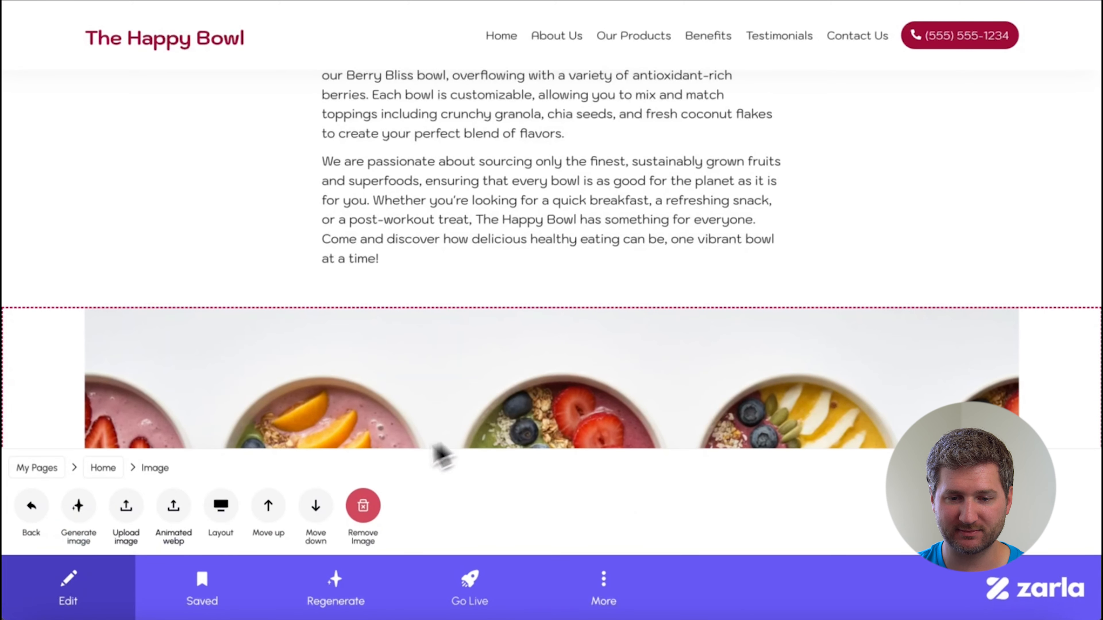
click(272, 509)
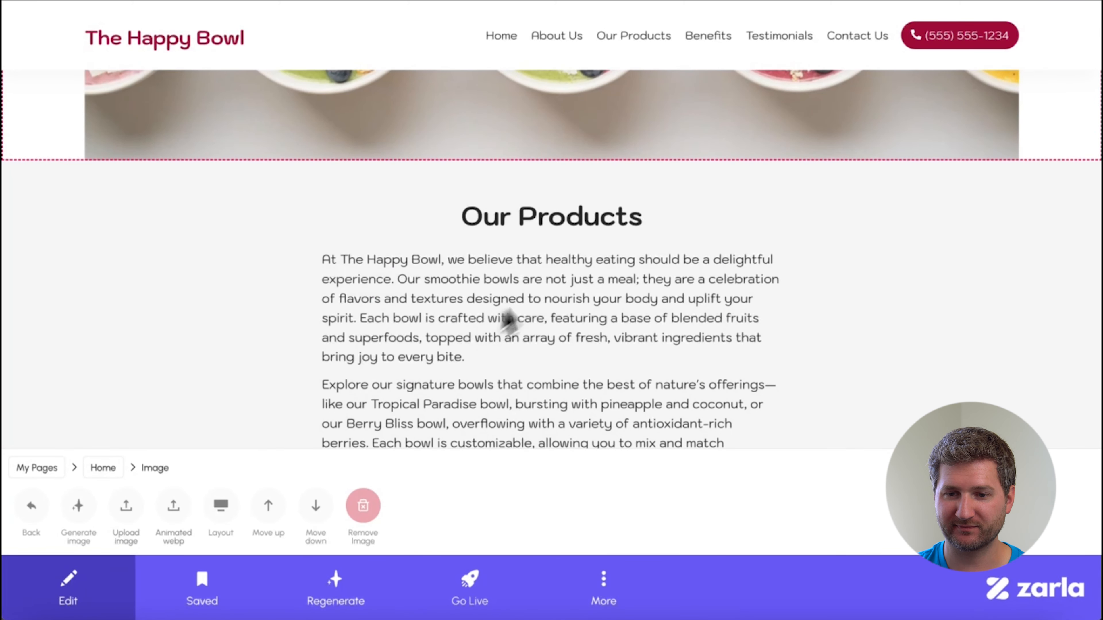
scroll(564, 280, up, 7)
scroll(564, 280, down, 6)
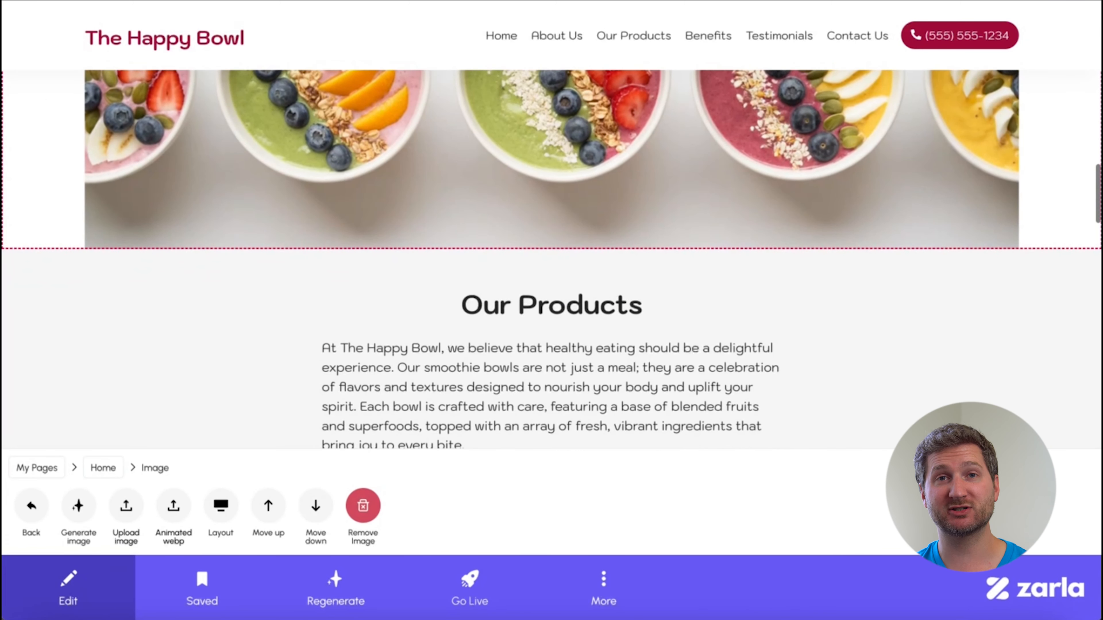
Add a new Services section to the home page and open it for editing.
scroll(566, 281, down, 3)
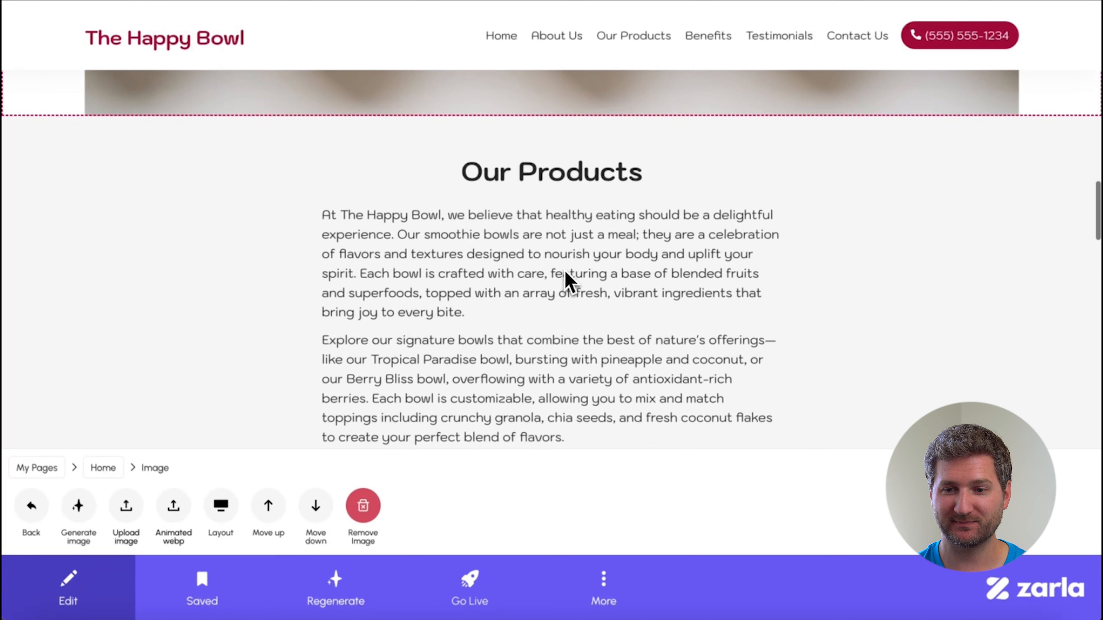
click(565, 278)
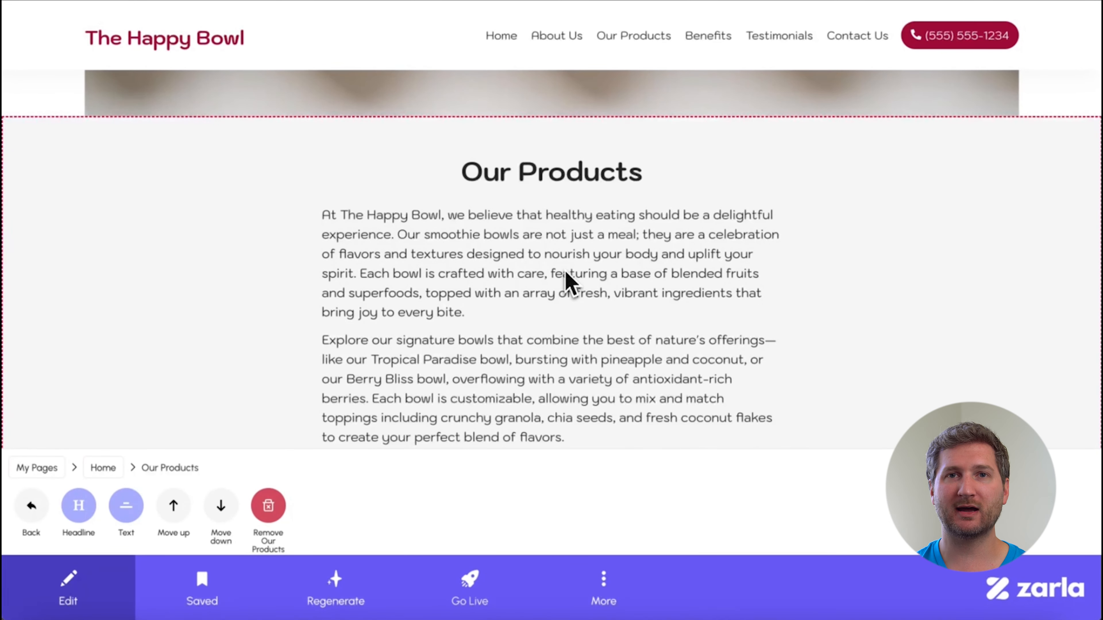
scroll(739, 309, down, 3)
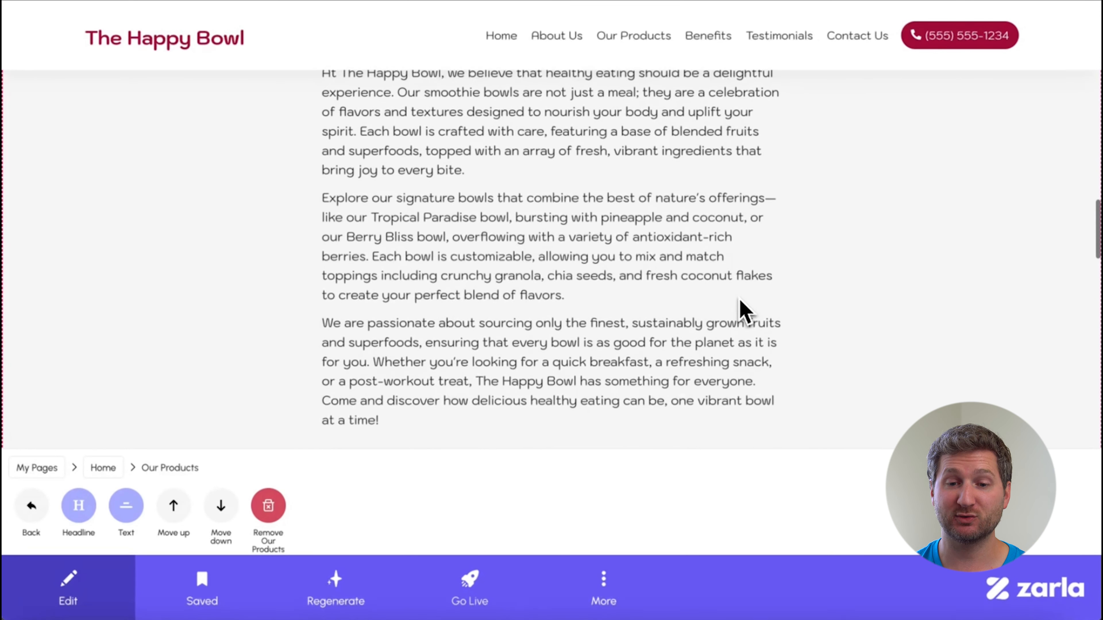
click(31, 505)
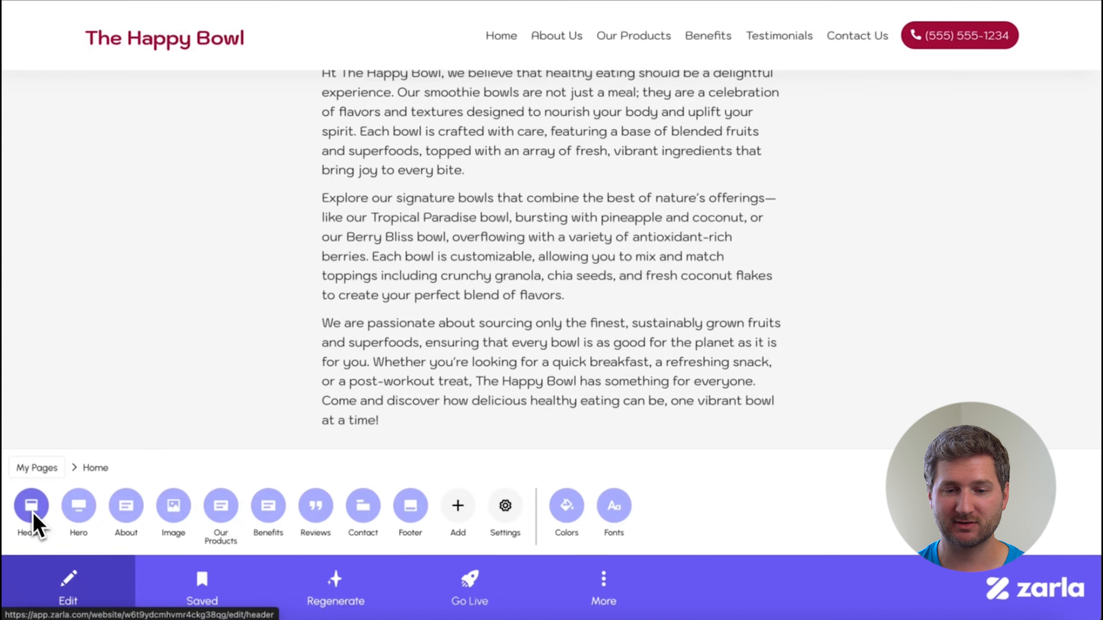
click(451, 508)
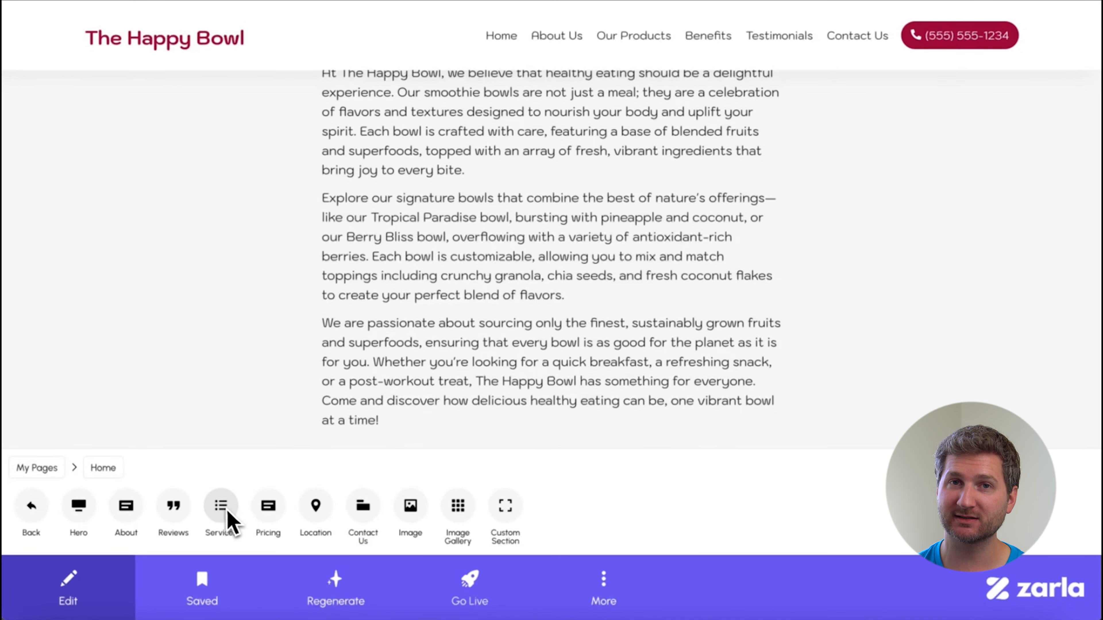
click(220, 505)
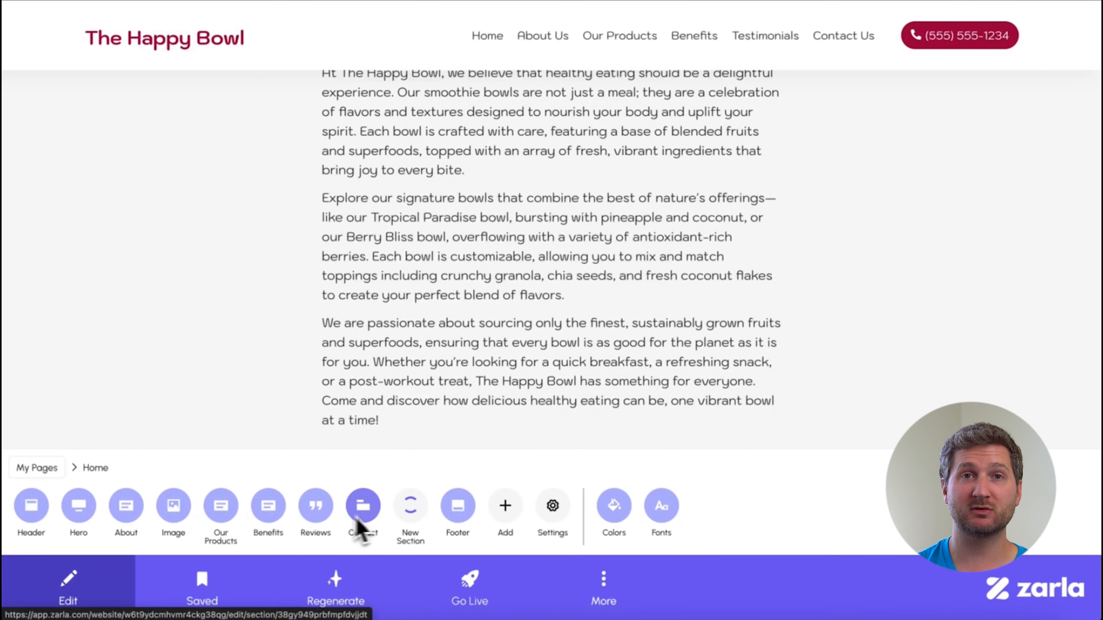
click(411, 507)
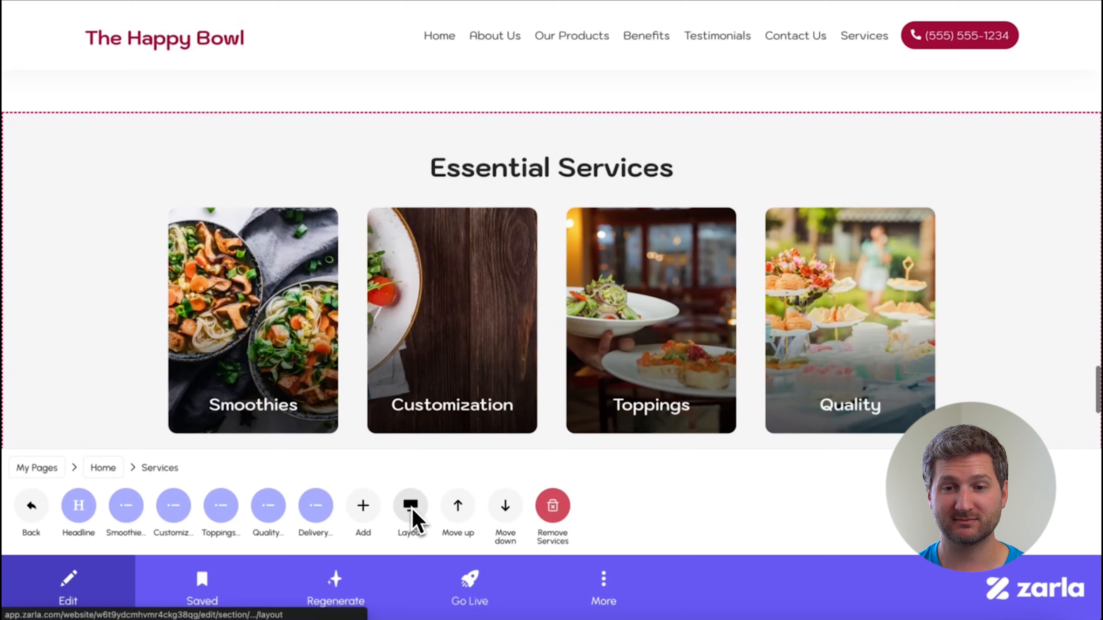
Move the Services section up so that it sits above the Benefits section.
click(458, 510)
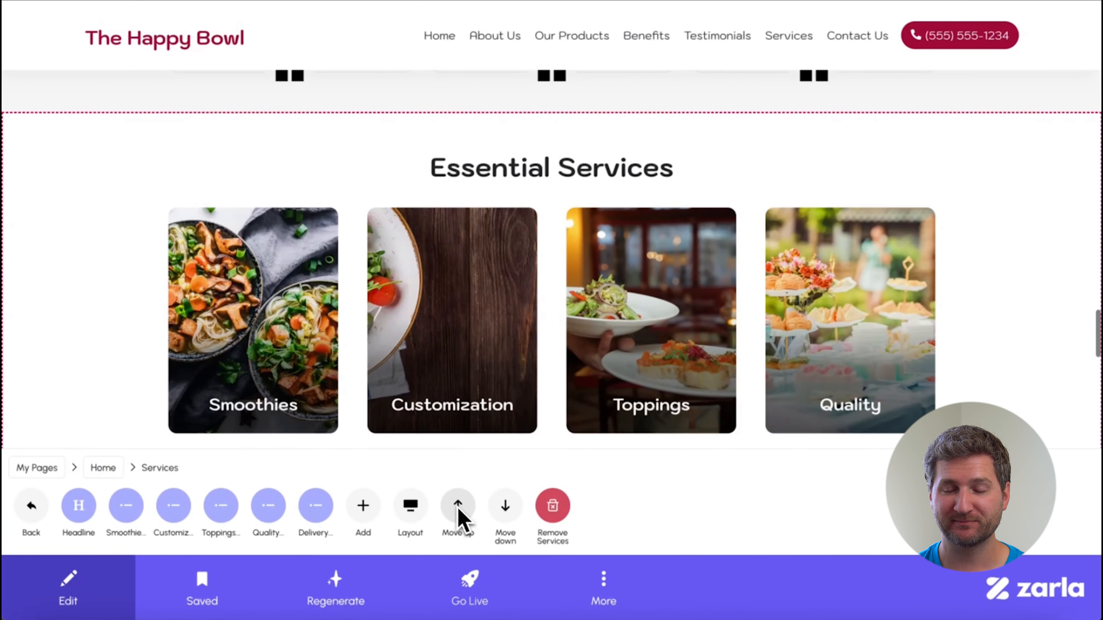
click(458, 509)
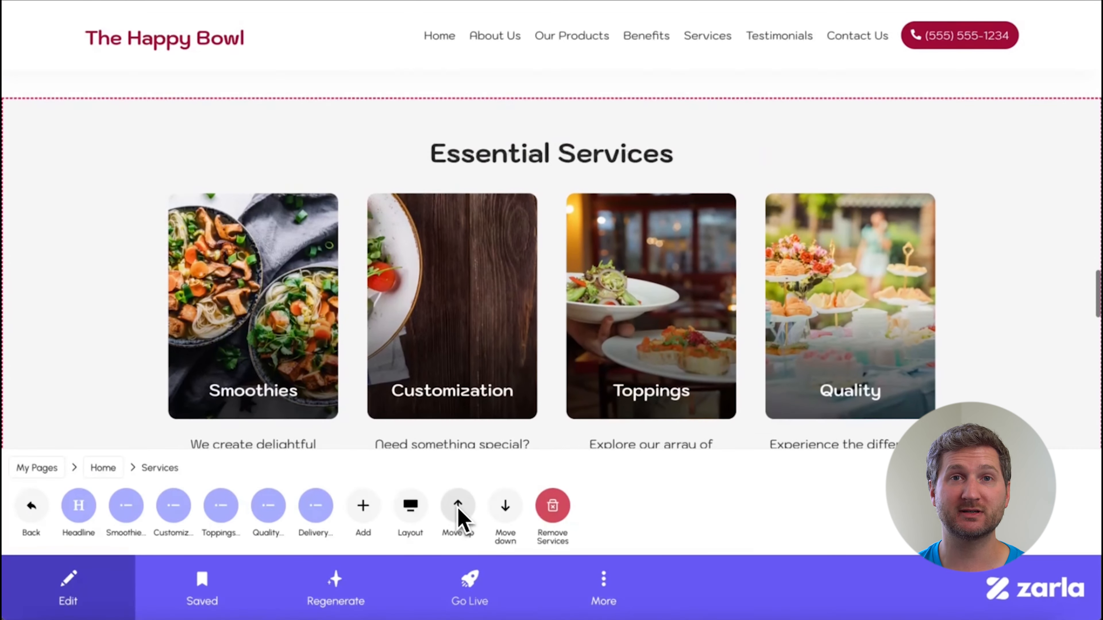
click(458, 509)
Change the Services section's headline to "Our Delicious Smoothie Bowls" and save it.
click(83, 514)
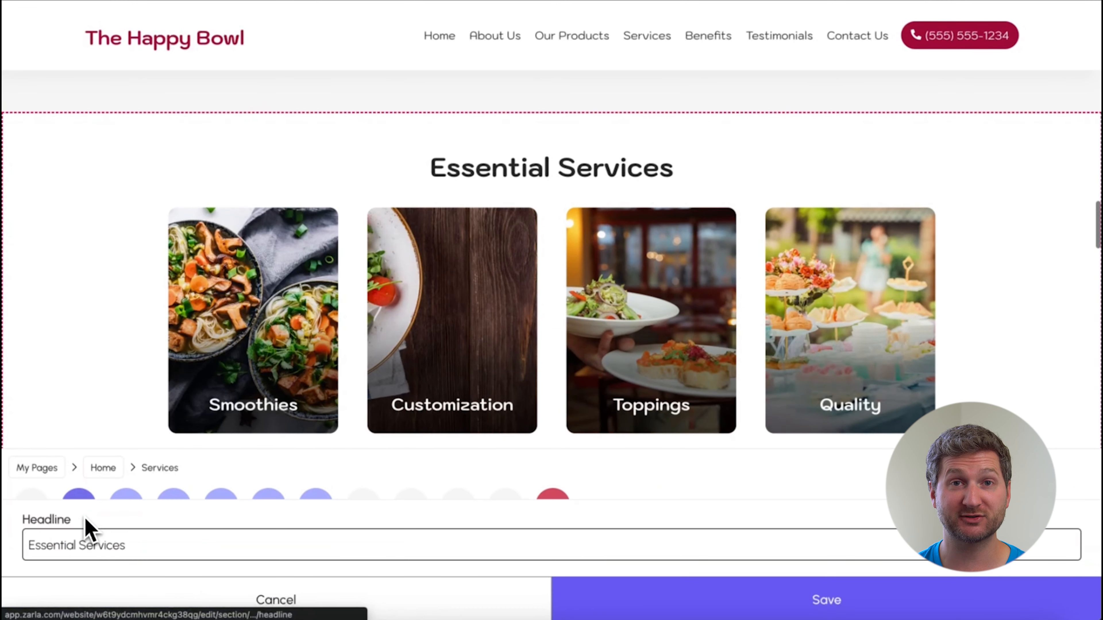
triple_click(84, 546)
text(Our Delicious Smoothie Bowls)
click(578, 602)
Retitle the Smoothies item "Berry Bliss Bowl – $9.99" and save it.
scroll(981, 348, down, 3)
scroll(981, 347, up, 2)
click(126, 514)
click(86, 521)
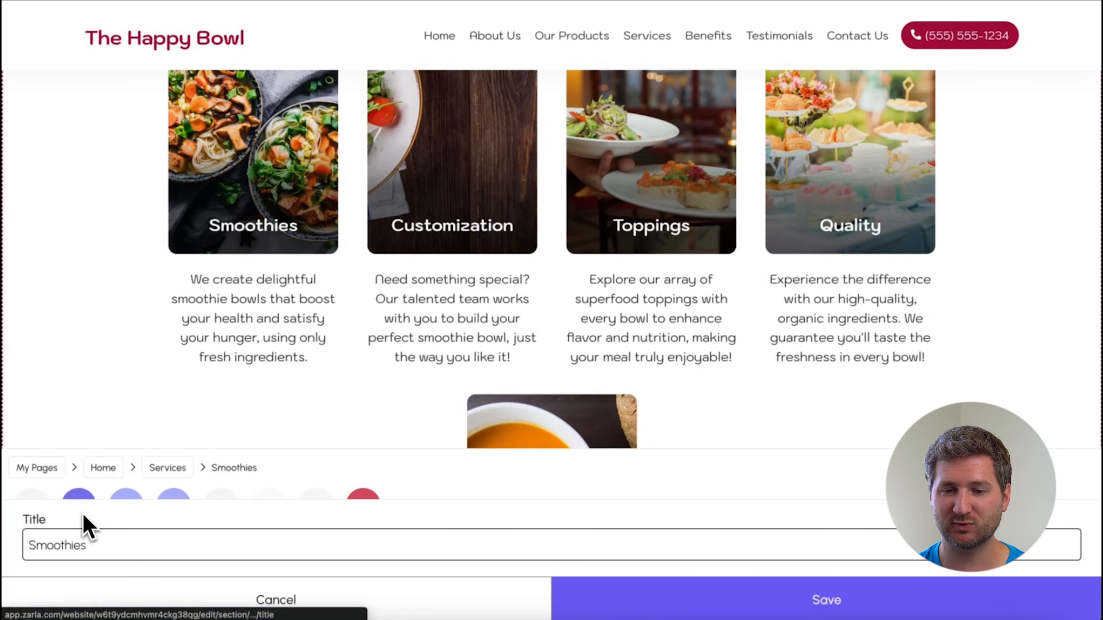
triple_click(75, 545)
text(Berry Bliss Bowl – $9.99)
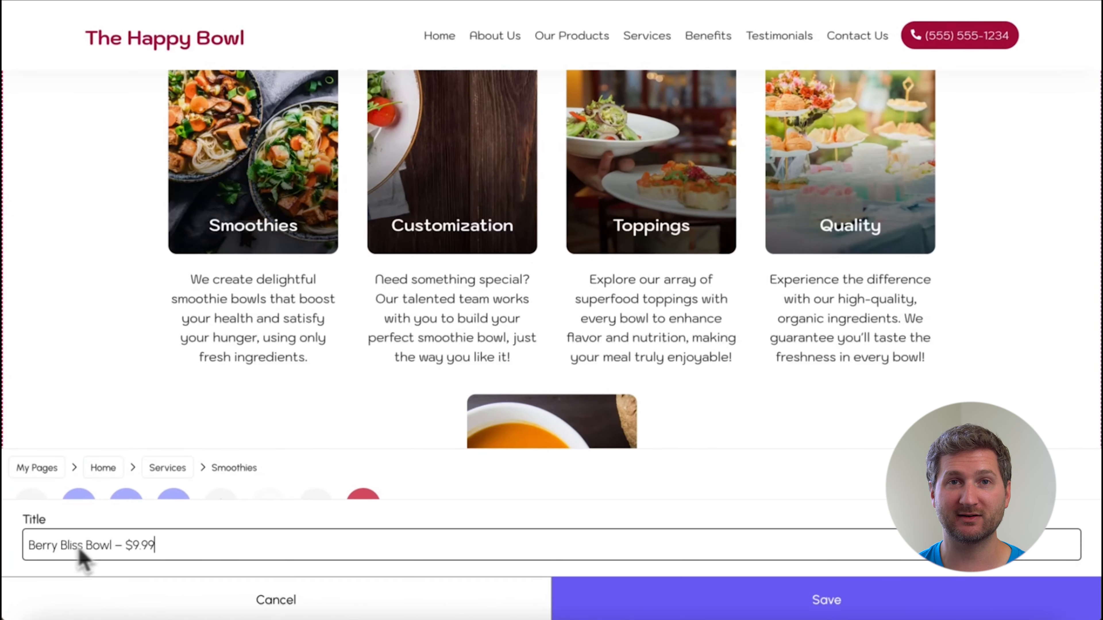
click(593, 595)
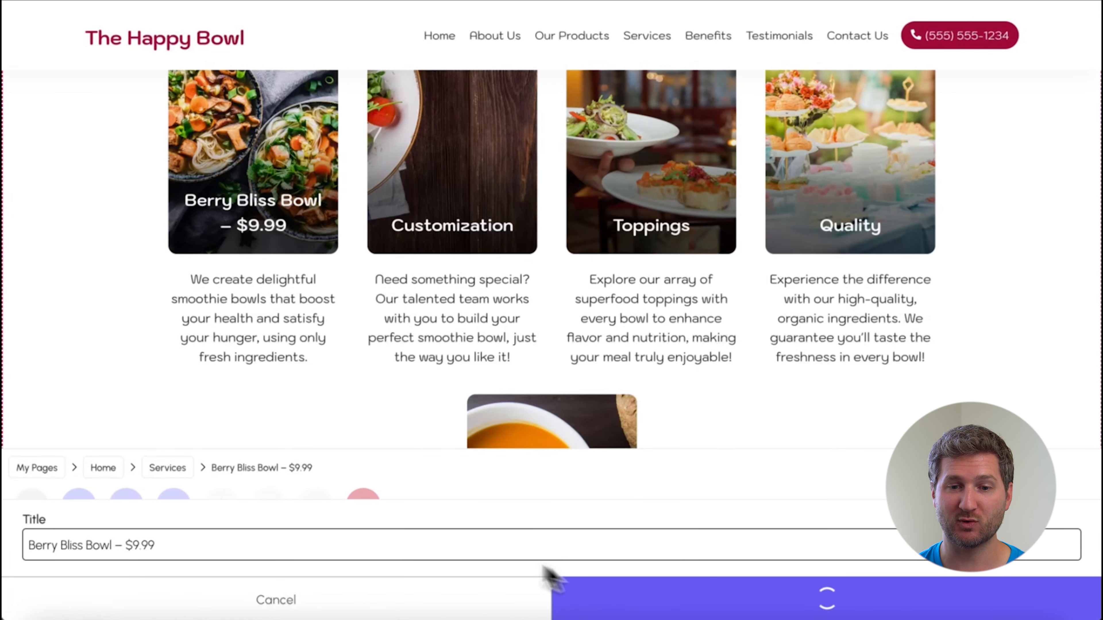
Set the Berry Bliss Bowl's description to "A refreshing blend of strawberries, blueberries, banana, and almond milk, topped with granola, chia seeds, and fresh mixed berries.".
click(125, 505)
triple_click(128, 537)
text(A refe)
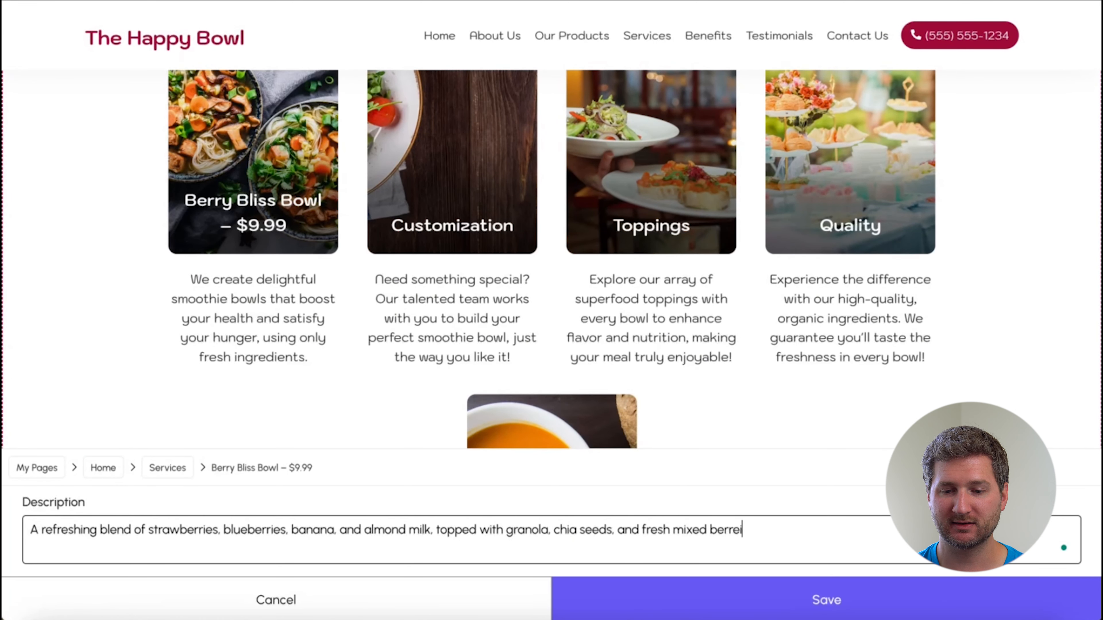
click(615, 604)
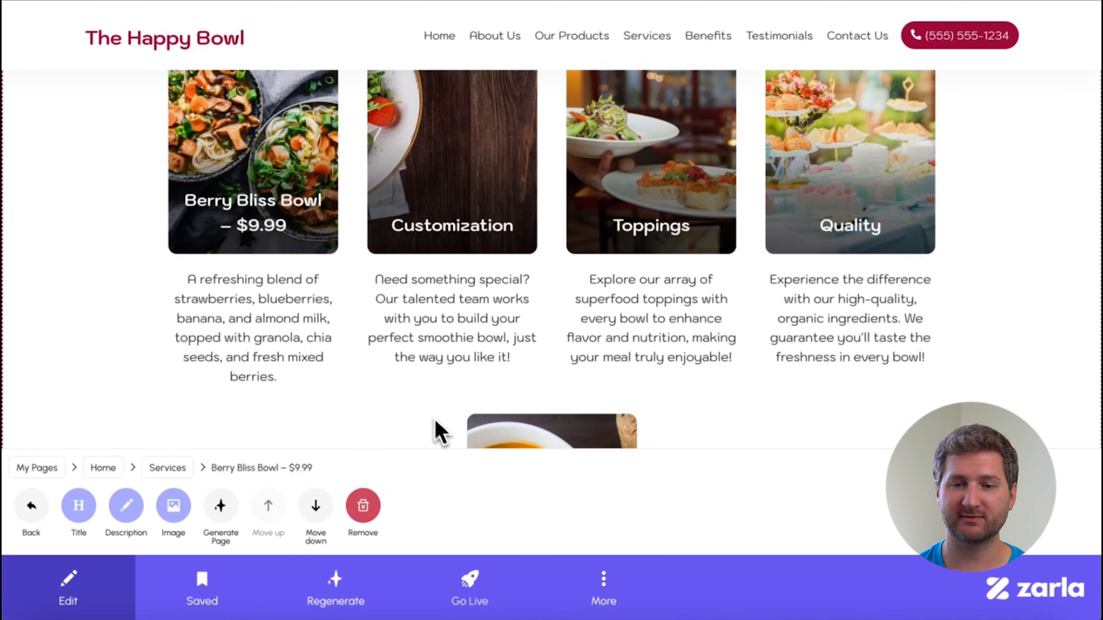
Retitle the Customization item "Tropical Sunrise Bowl (Gluten-Free) – $10.49" and describe its mango, pineapple, banana, coconut water, gluten-free granola, coconut flakes and kiwi slices.
click(32, 509)
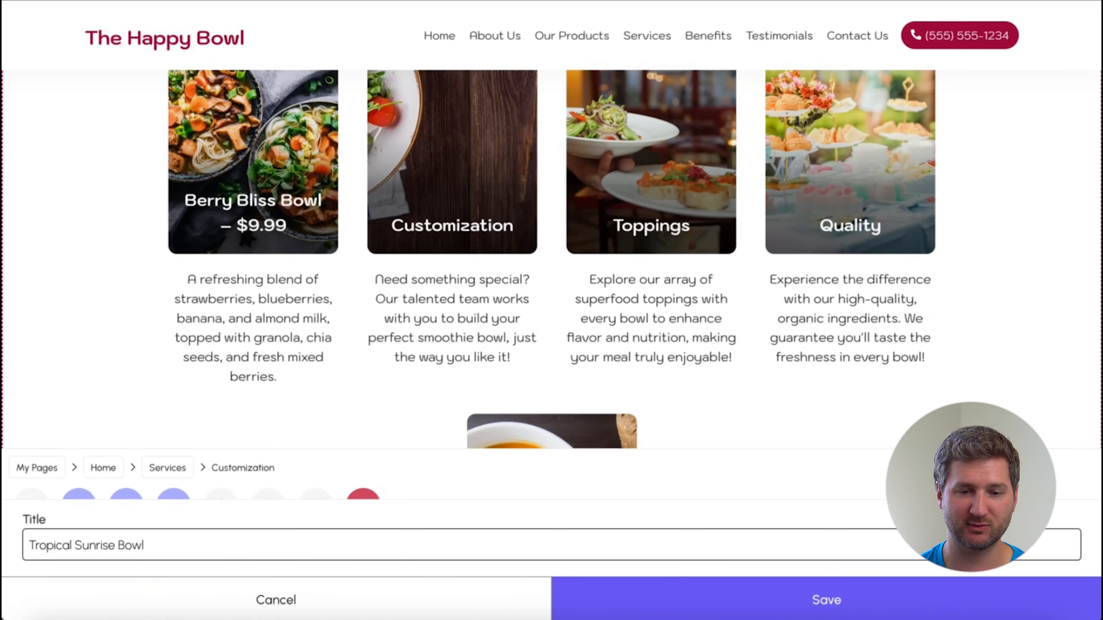
key(Return)
text(A bright mix of mango, pineapple, banana, and coconut water, finished with glut)
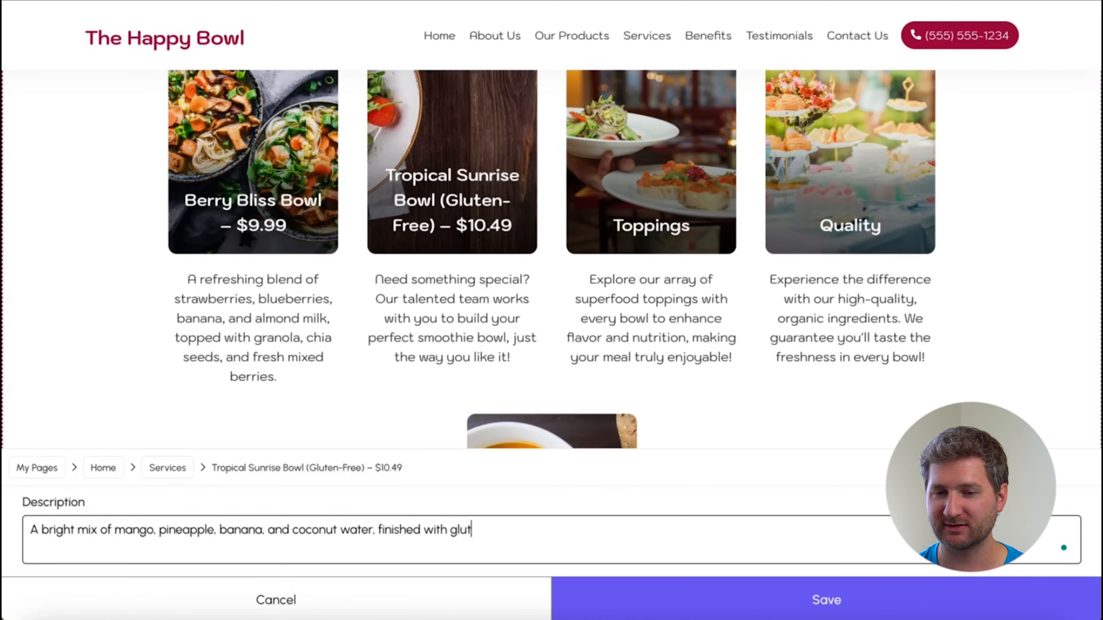
text(en-free granola, coconut flakes, and kiwi sl)
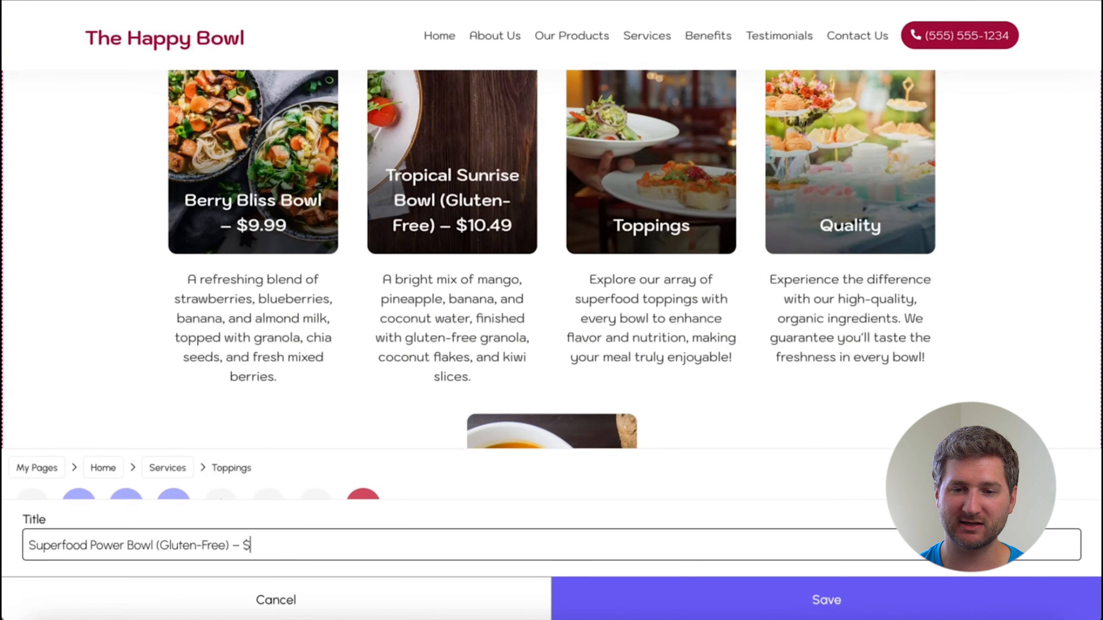
Retitle the Toppings item "Superfood Power Bowl (Gluten-Free) – $11.49" and describe its acai, banana, blueberries, oat milk, goji berries, pumpkin seeds and hemp hearts.
text(11.49)
key(Return)
text(A nutrient packed base of acai, banana, blueberries, and oat milk)
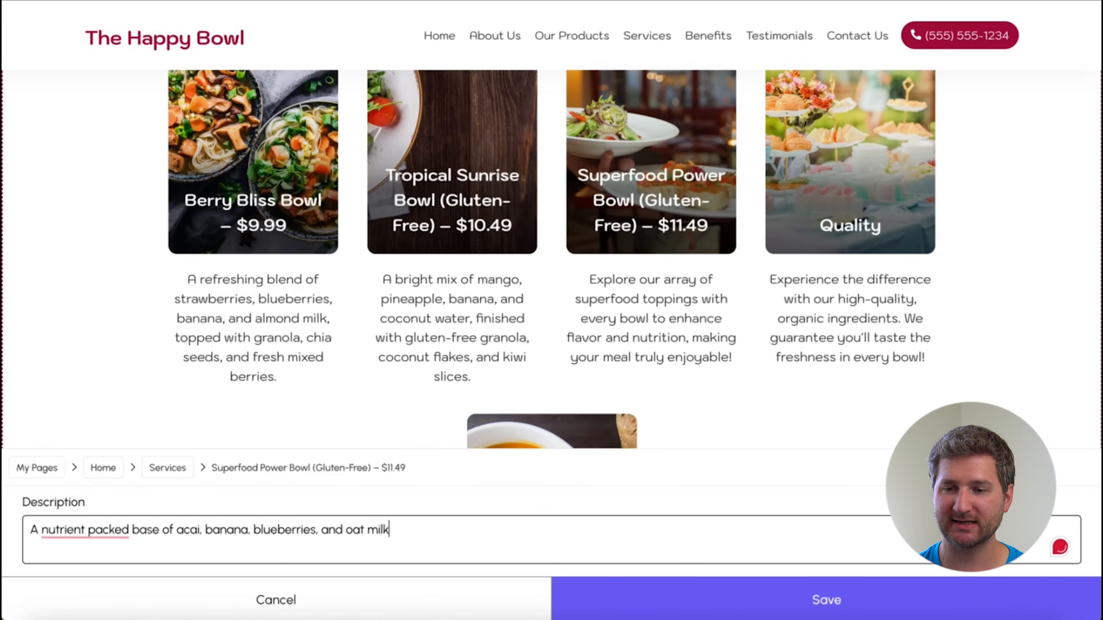
text(, topped with goji berries, pumpkin seeds, and hemp hearts.)
key(Return)
Retitle the Quality item "Peanut Butter Banana Bowl – $9.79" and describe its peanut butter, oat milk, sliced banana, cacao nibs and crunchy granola.
text(Peanut Bu)
text(tter Banana Bowl – $9)
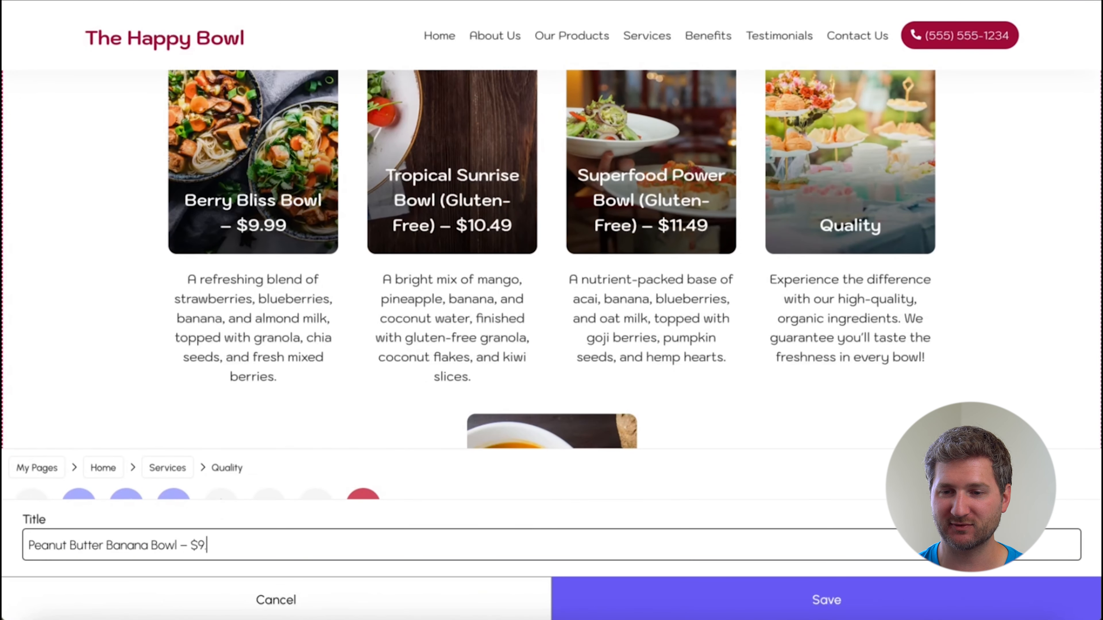
text(.79)
key(Return)
text(Creamy banana and peanut butter blend with oat milk. and crunchy granola.)
key(Return)
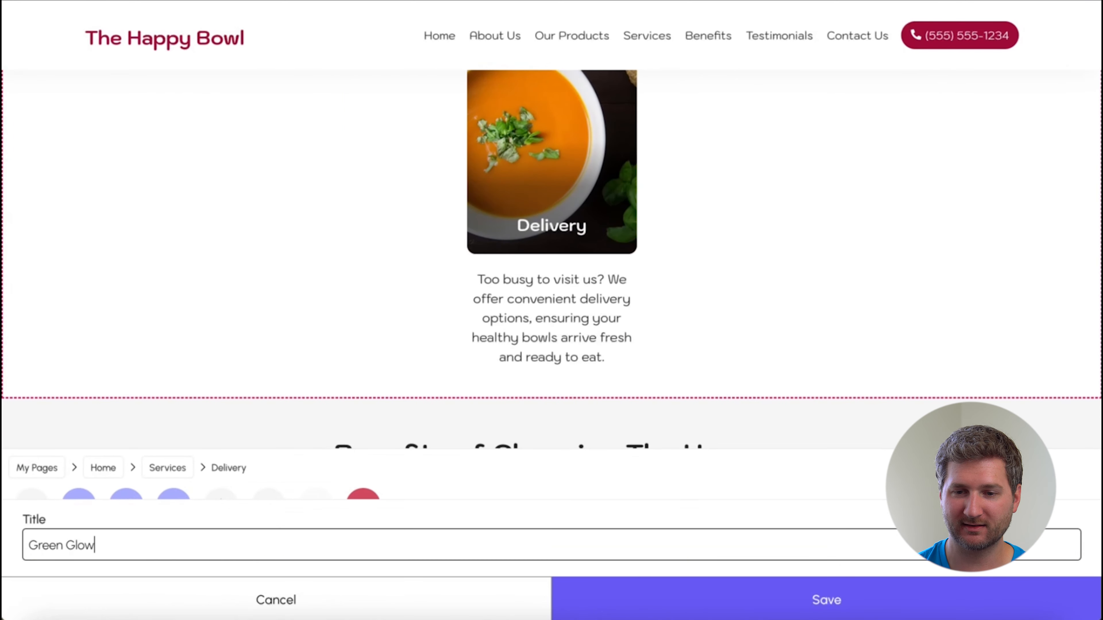
Retitle the Delivery item "Green Glow Bowl – $10.99" and describe its spinach, kale, pineapple, coconut water, kiwi, shredded coconut and sunflower seeds.
text(Bowl – $10.99)
key(Return)
text(A vibrant mix of spinach, kale, pineapple, and coconut water, topped with kiwi, shredded coconut, and sunflower seeds.)
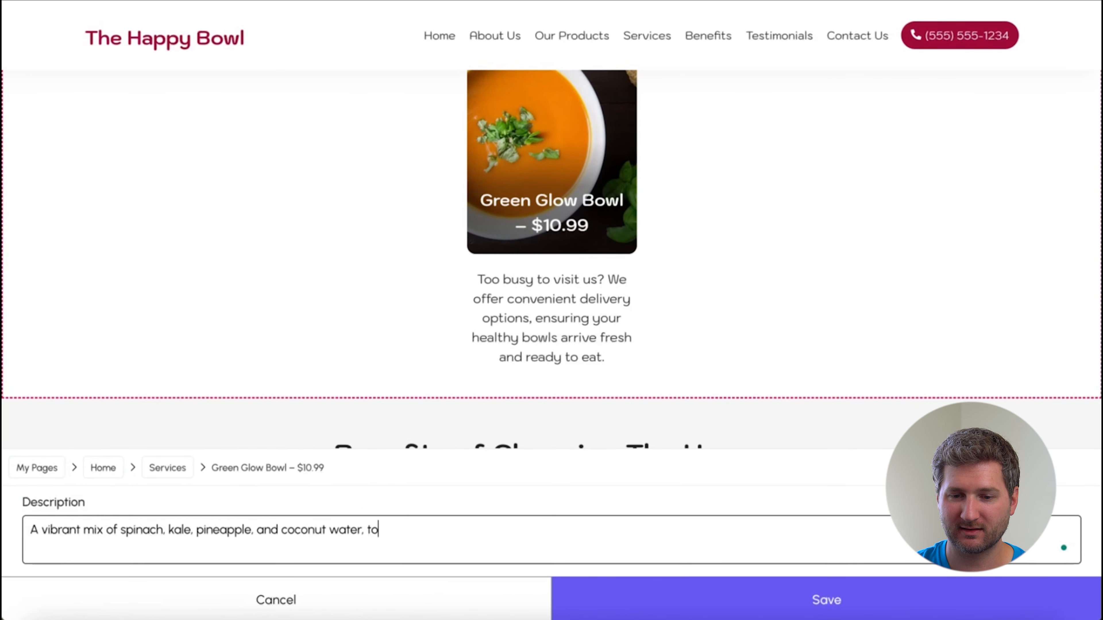
key(Return)
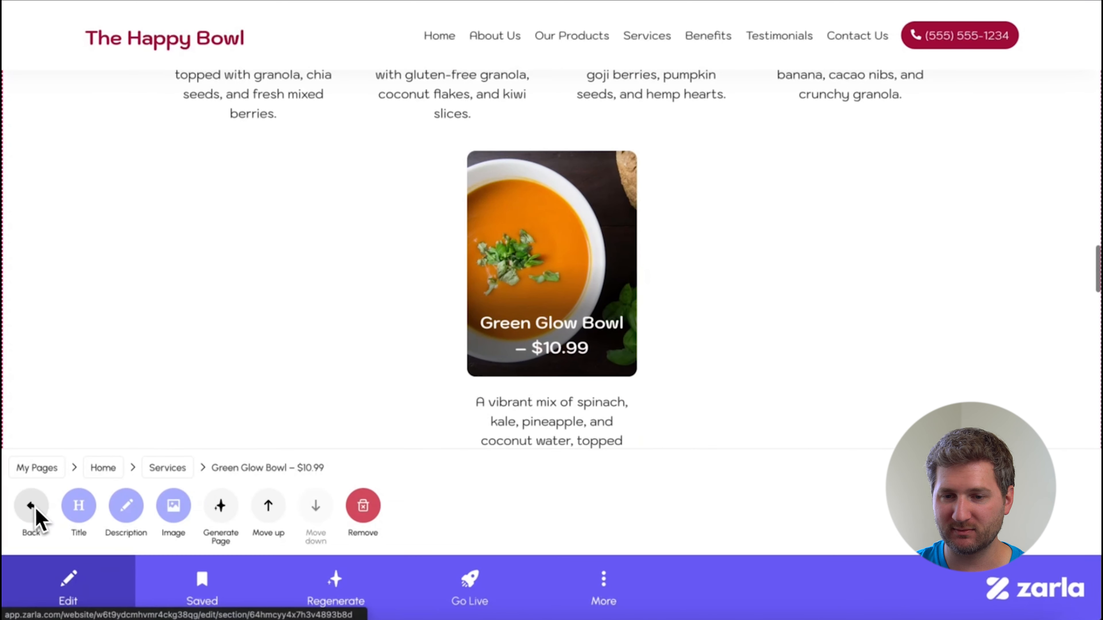
Add a service titled "Custom Build-Your-Own Bowl – starting at $8.99" with a description of the base, milk or coconut water, and topping choices.
click(32, 506)
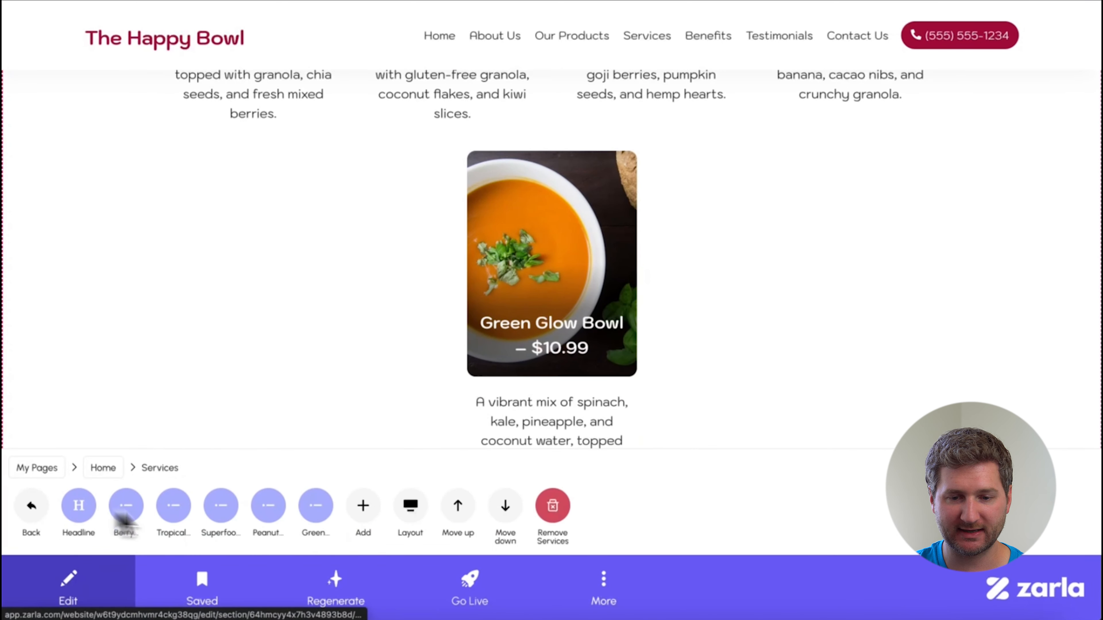
click(361, 506)
text(Cu)
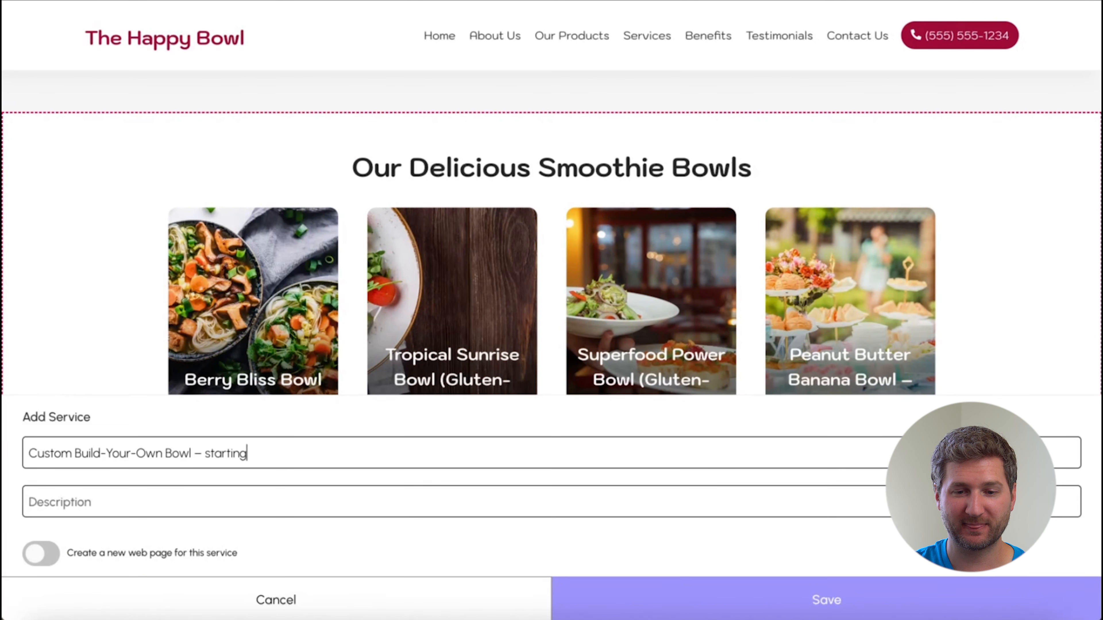
click(219, 506)
text(Choose your base (acai, mango, banan)
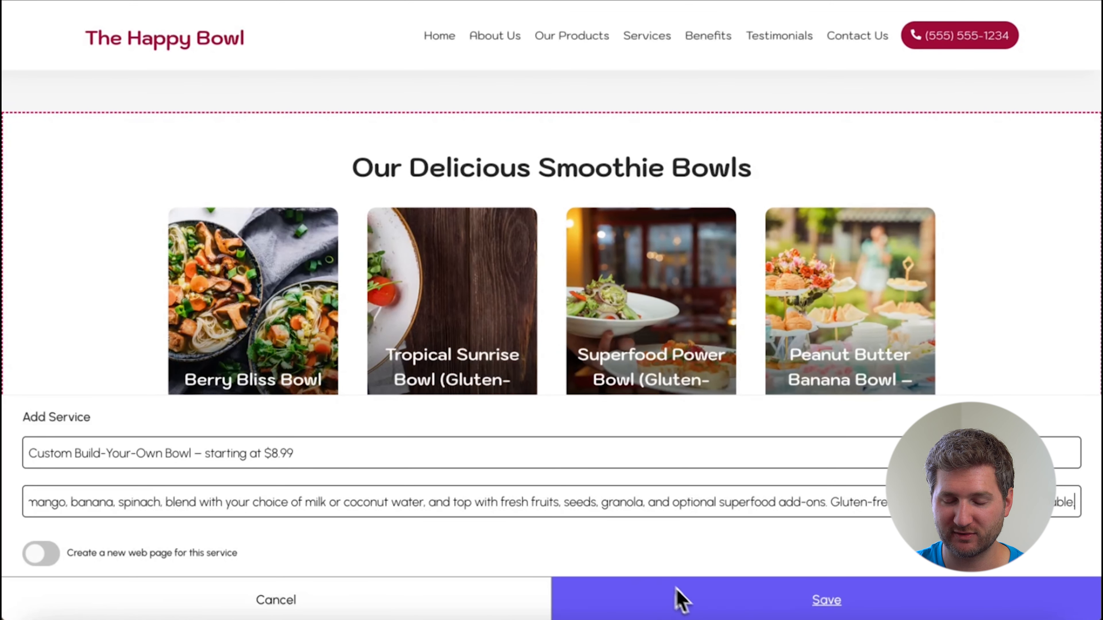
click(677, 601)
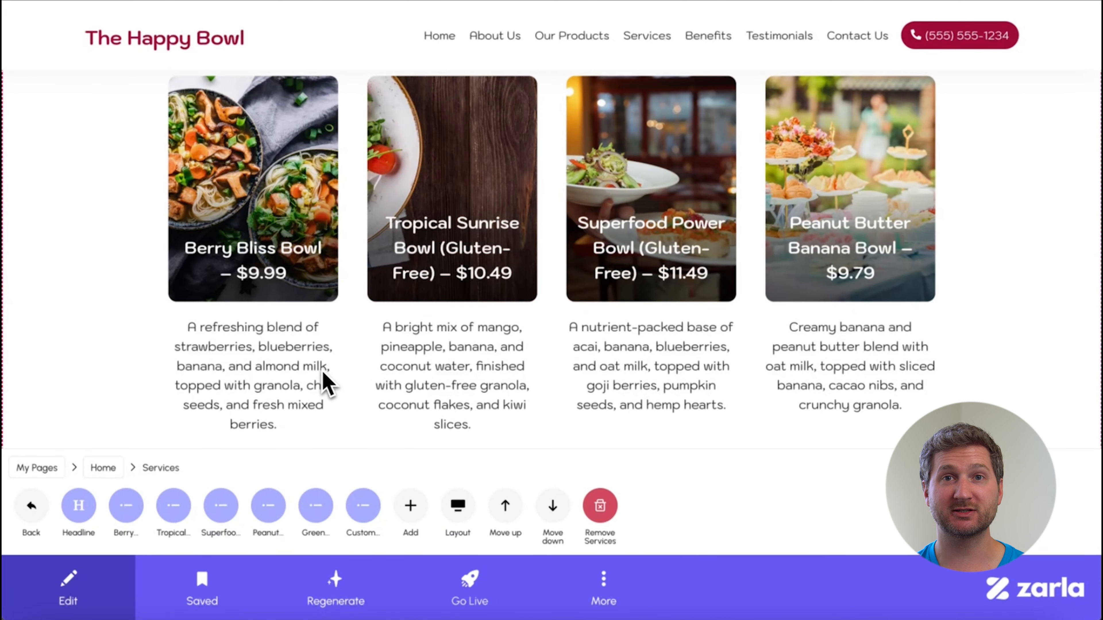
Try the Square, Circle, Thumb and 2-column Cards layouts on the smoothie bowls section.
click(456, 514)
click(406, 510)
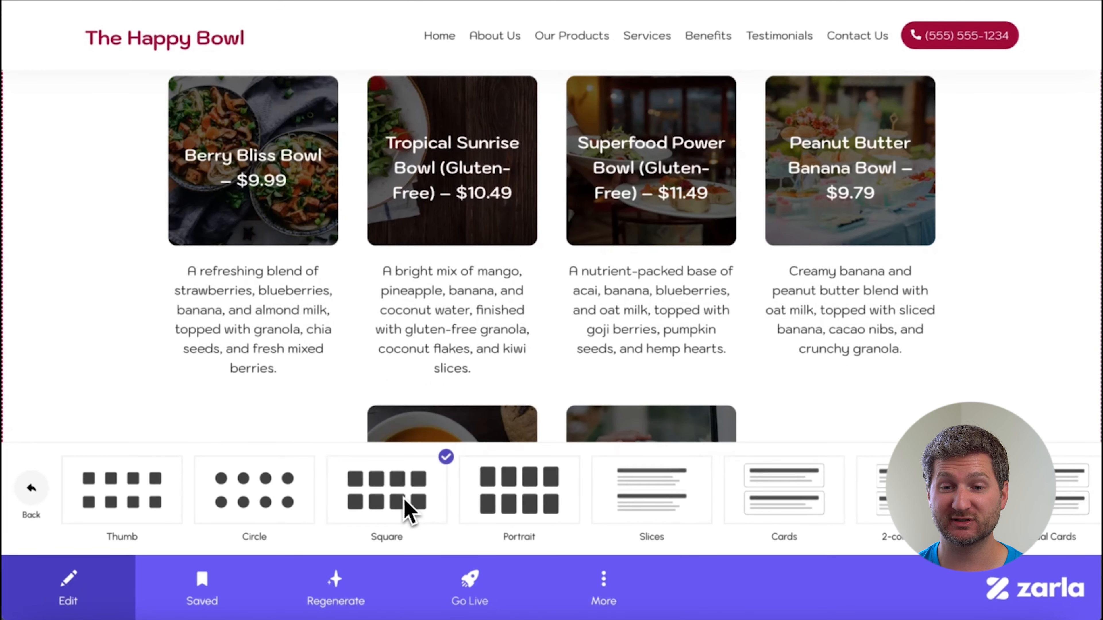
click(270, 511)
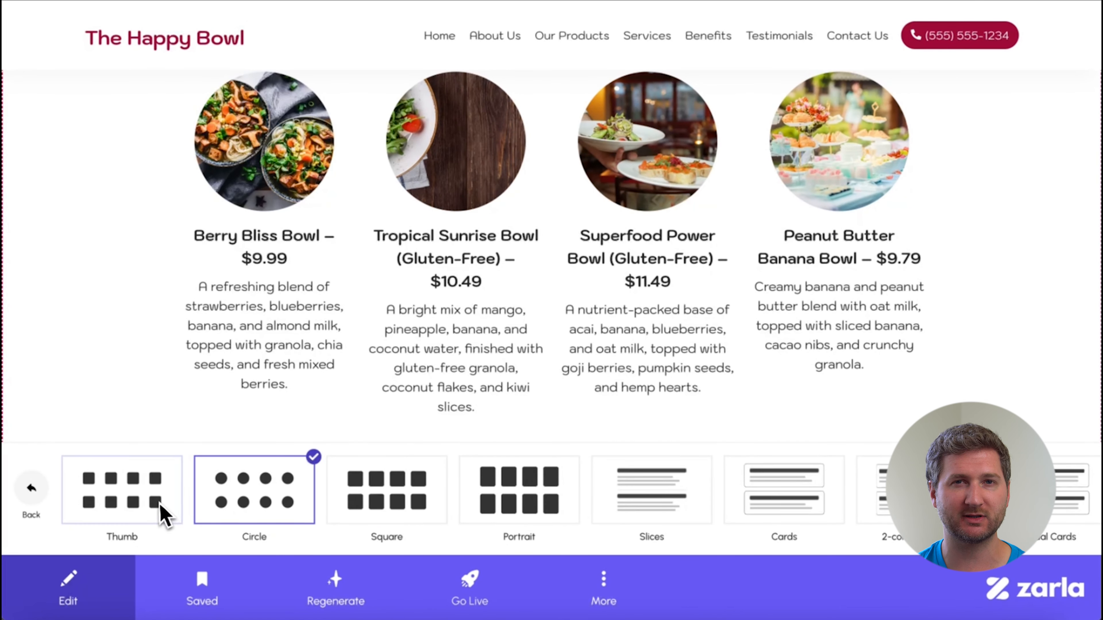
click(162, 516)
scroll(807, 504, right, 3)
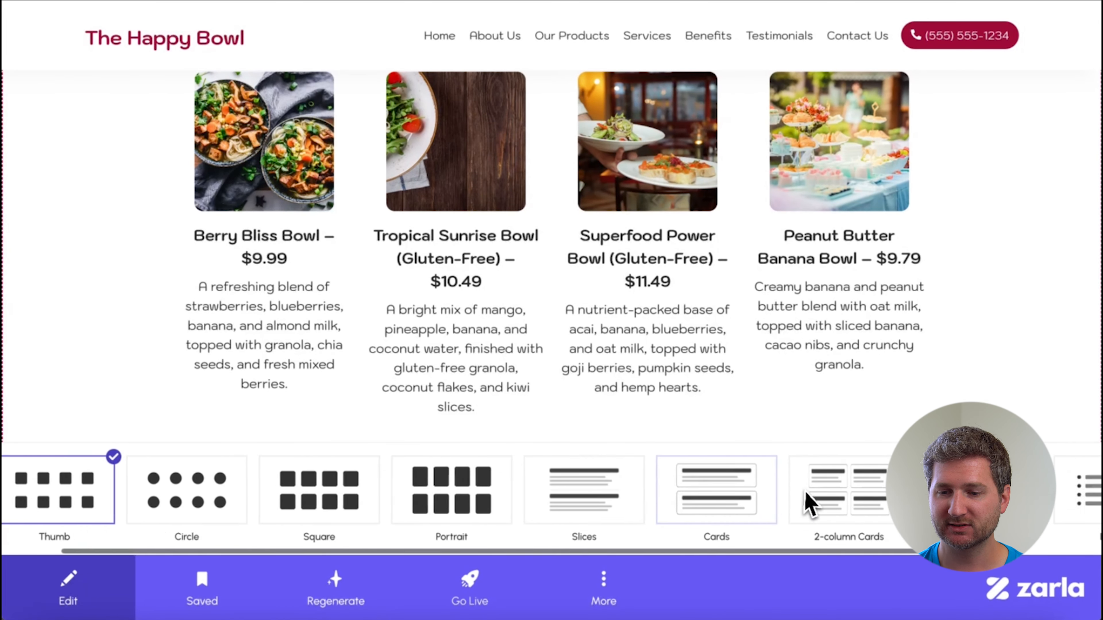
click(728, 494)
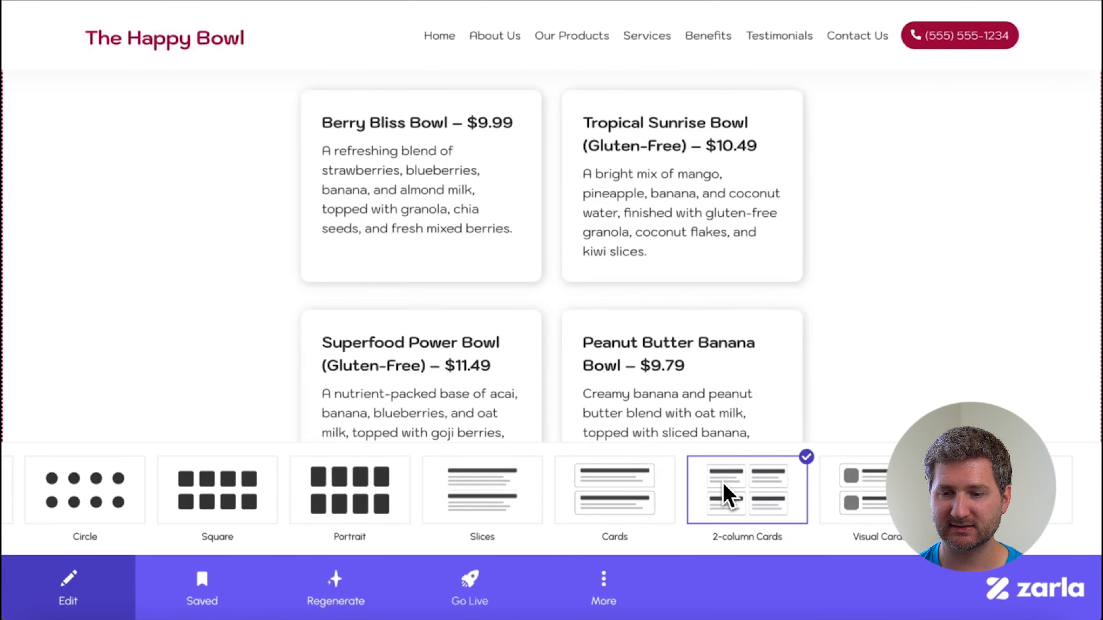
Apply the Visual Cards layout to the smoothie bowls section and review all its cards.
click(881, 499)
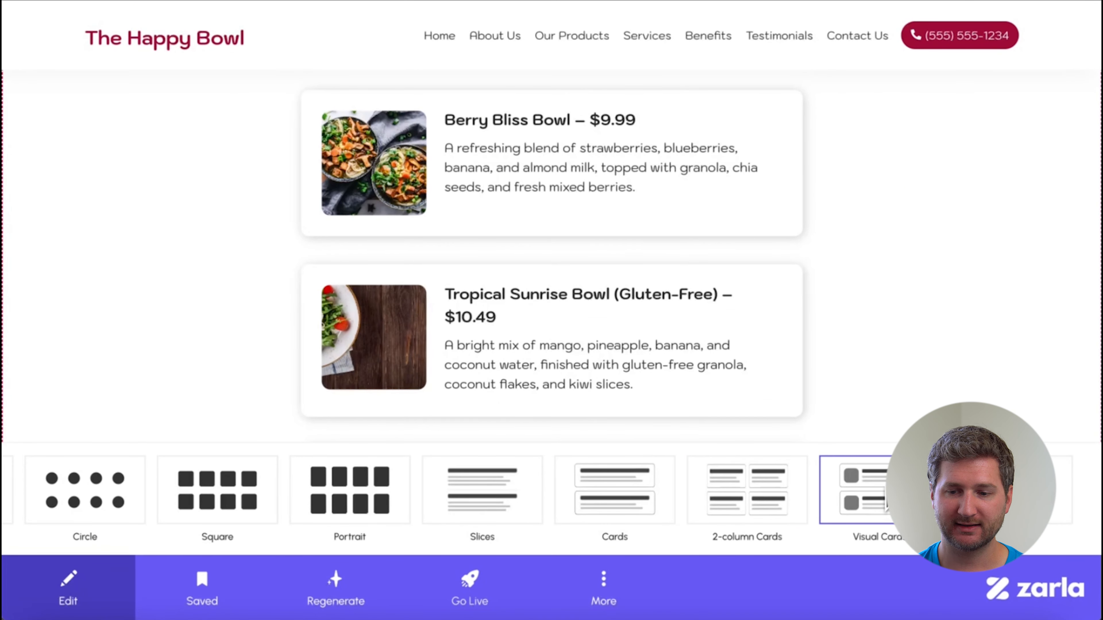
scroll(899, 351, down, 10)
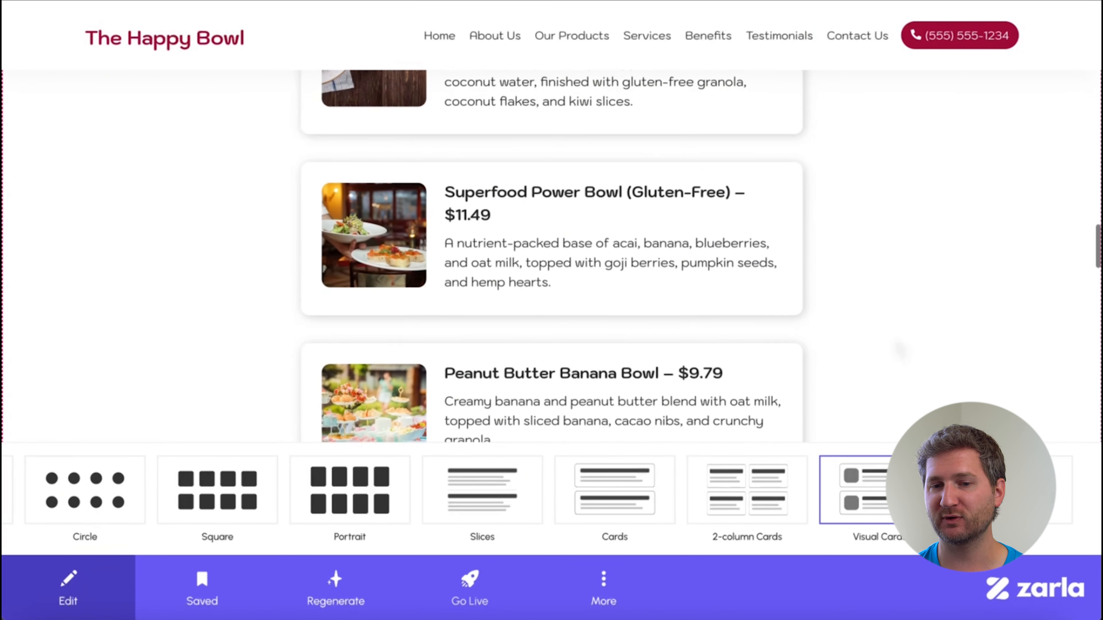
scroll(552, 256, down, 5)
scroll(551, 256, up, 10)
scroll(880, 354, up, 6)
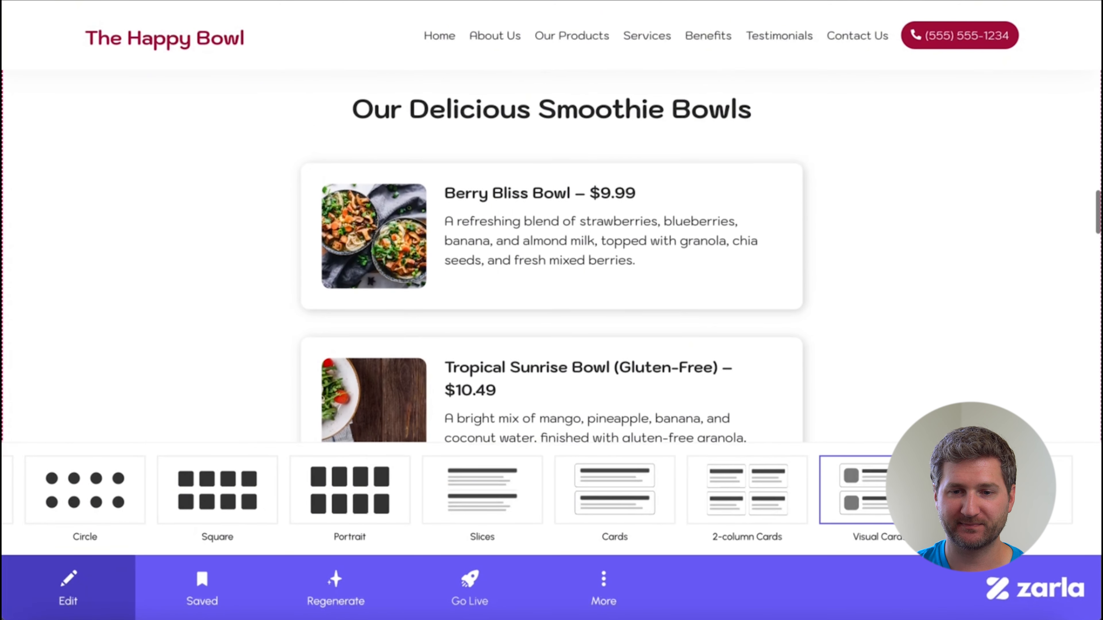
Open the image of the Berry Bliss Bowl item in the smoothie bowls section for editing.
click(257, 317)
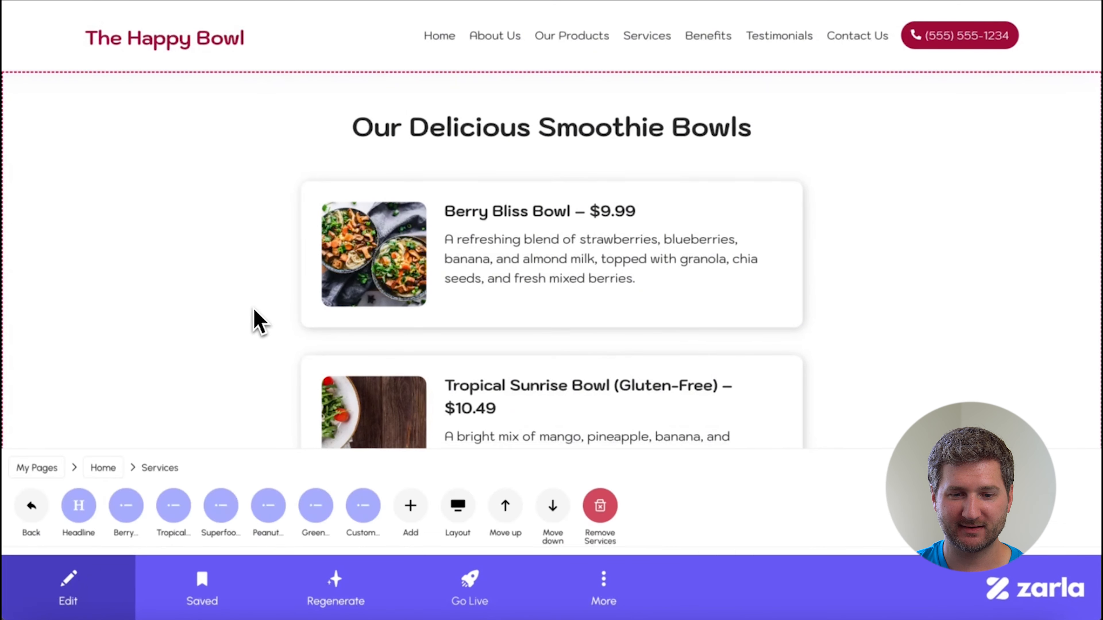
click(128, 512)
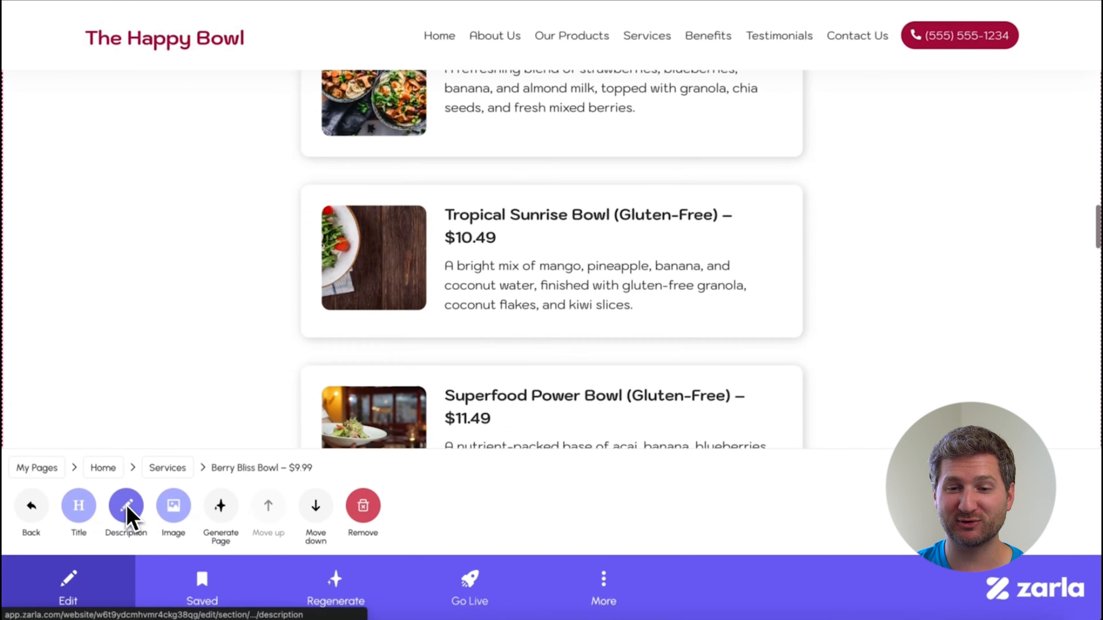
click(180, 515)
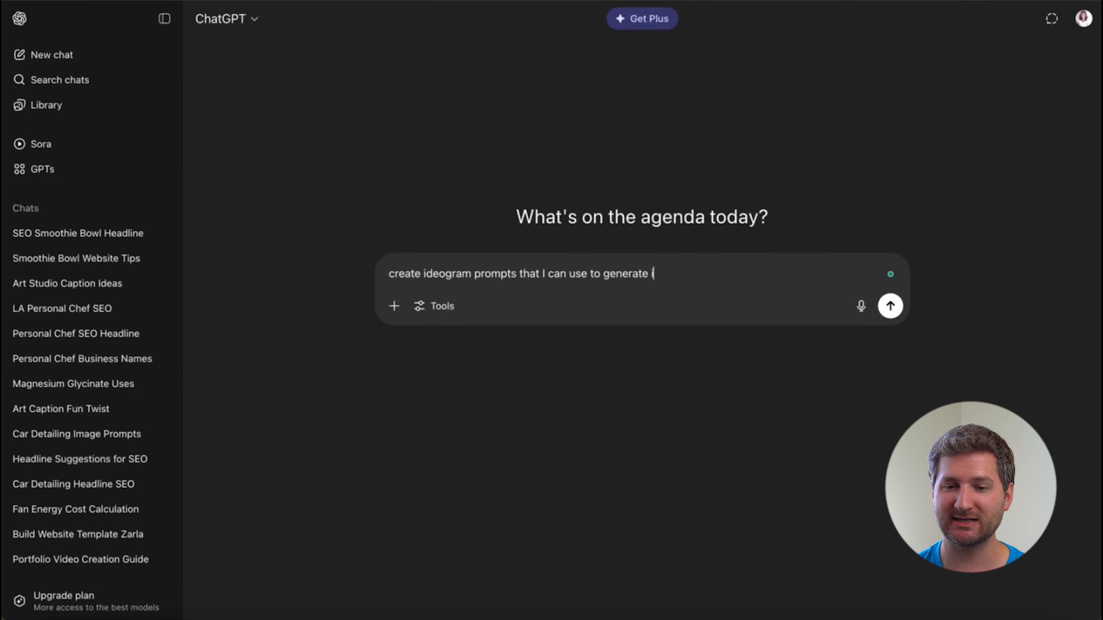
Ask ChatGPT for Ideogram image prompts for the berry bliss, tropical sunrise, superfood power, peanut butter banana and green glow bowls.
text(. My menu are as follows: berry bliss bowl, tropical sunrise bowl, superfood power bowl,)
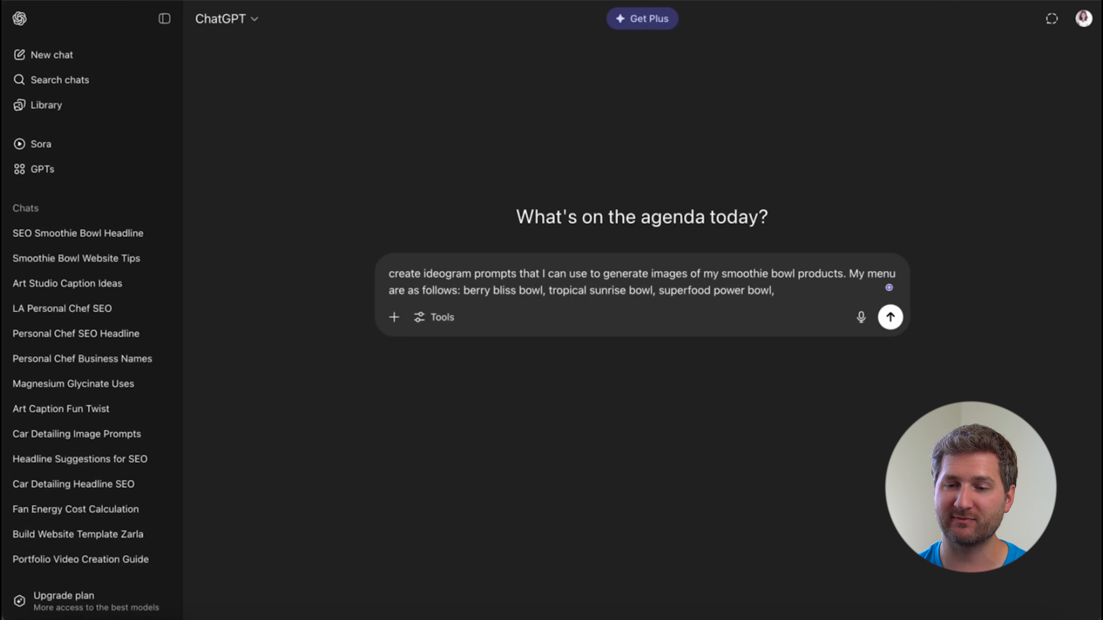
text( green glow bowl.)
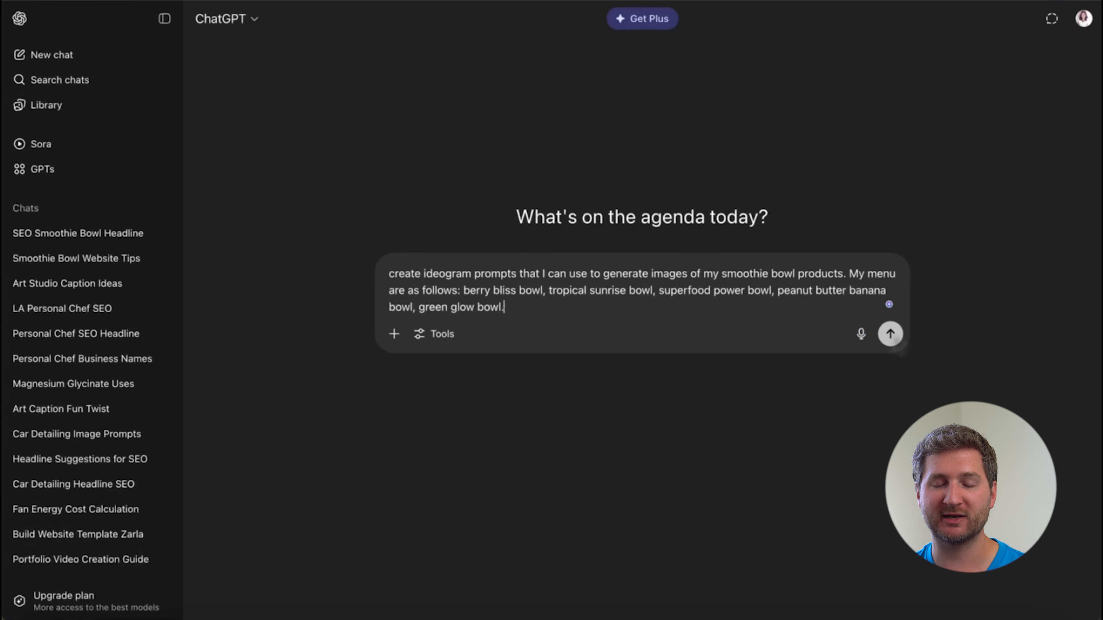
click(890, 334)
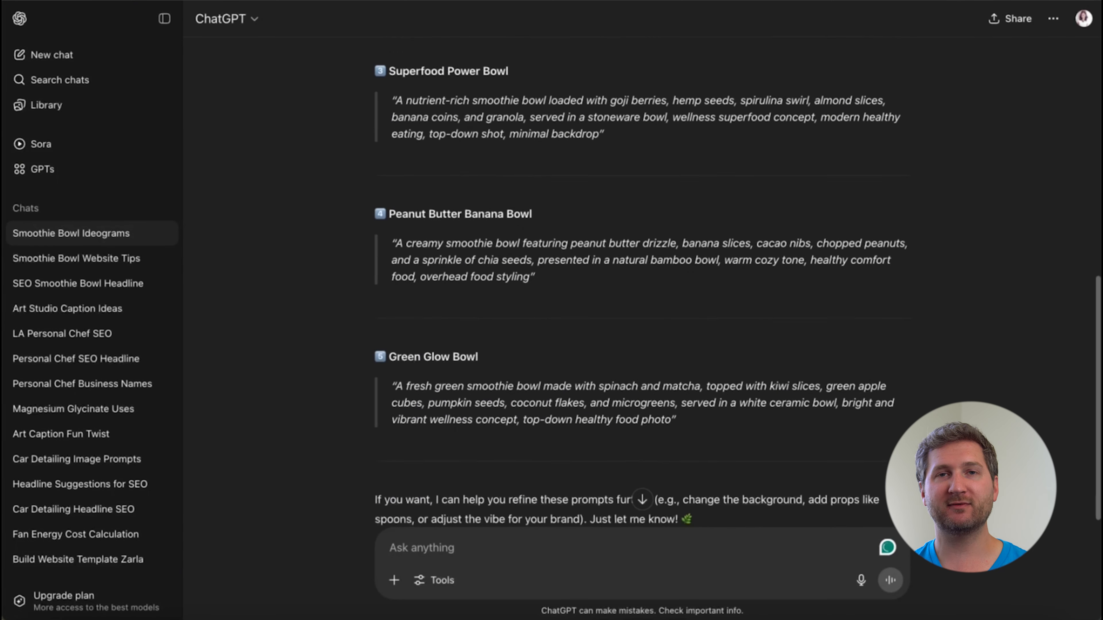
Select the Berry Bliss Bowl image prompt in the ChatGPT reply.
scroll(641, 304, up, 10)
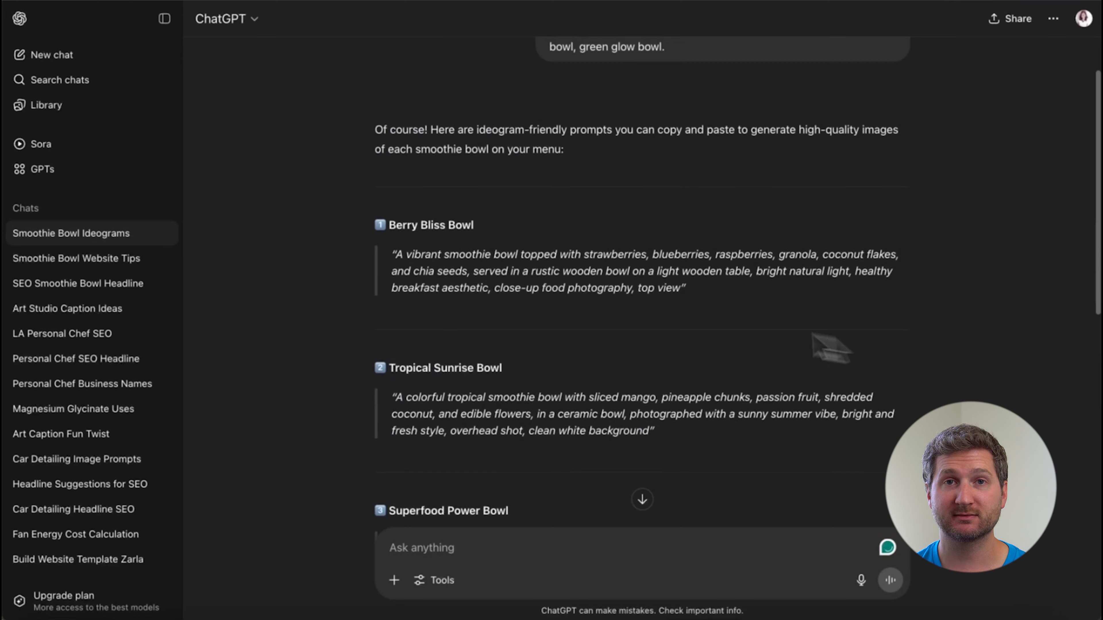
triple_click(523, 287)
key(ctrl+c)
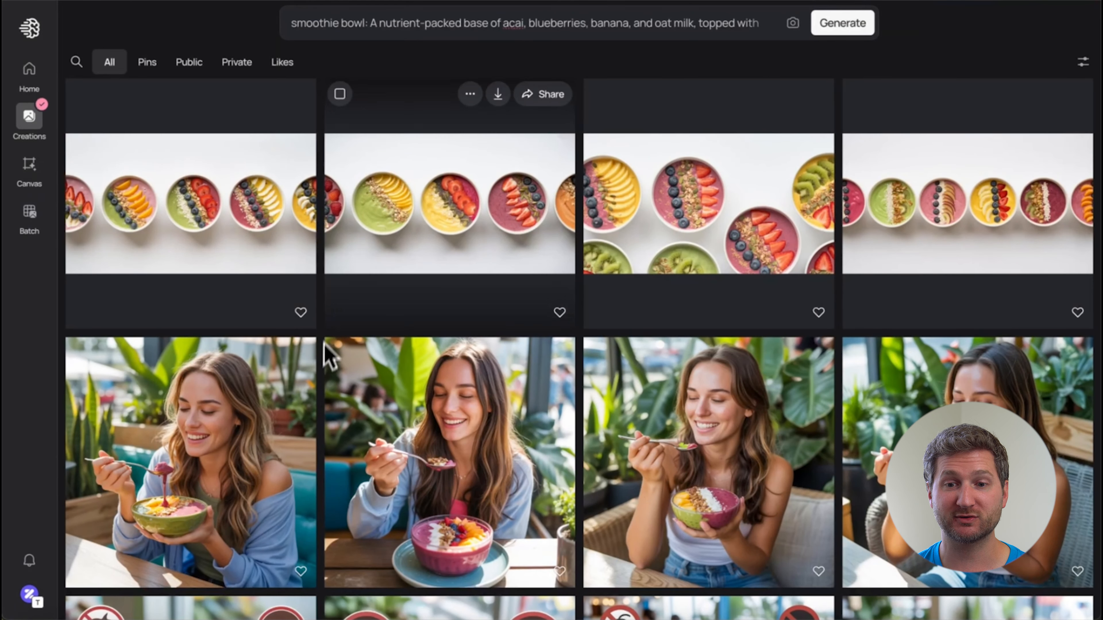
In Ideogram, generate images from the copied Berry Bliss Bowl prompt at 1:1 (Square), with Magic Prompt off and the Realistic style.
triple_click(392, 25)
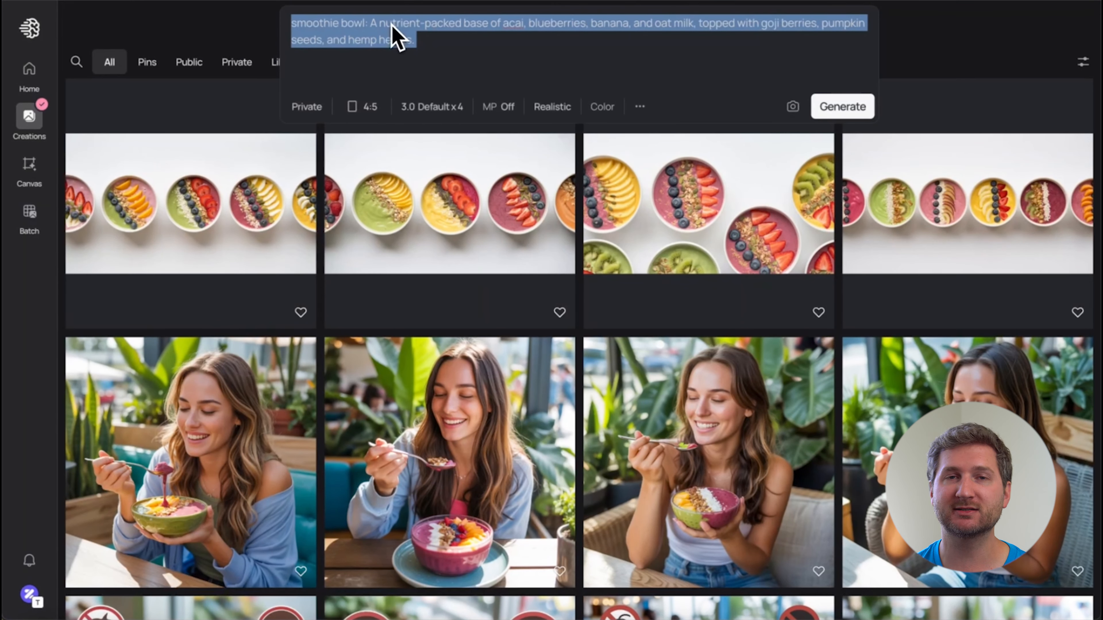
key(ctrl+v)
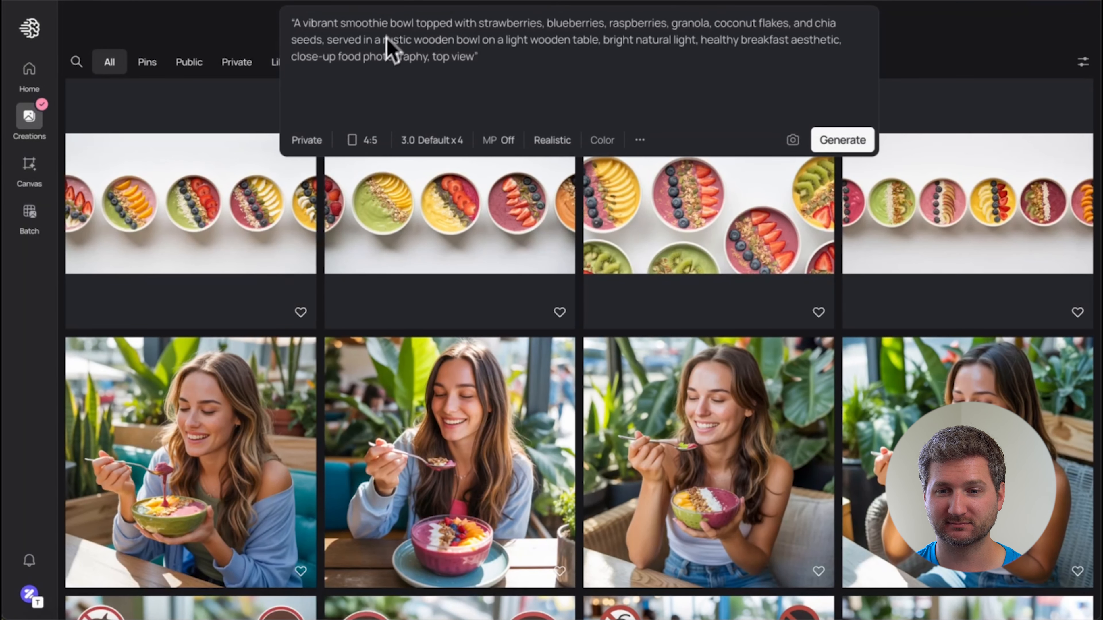
click(363, 142)
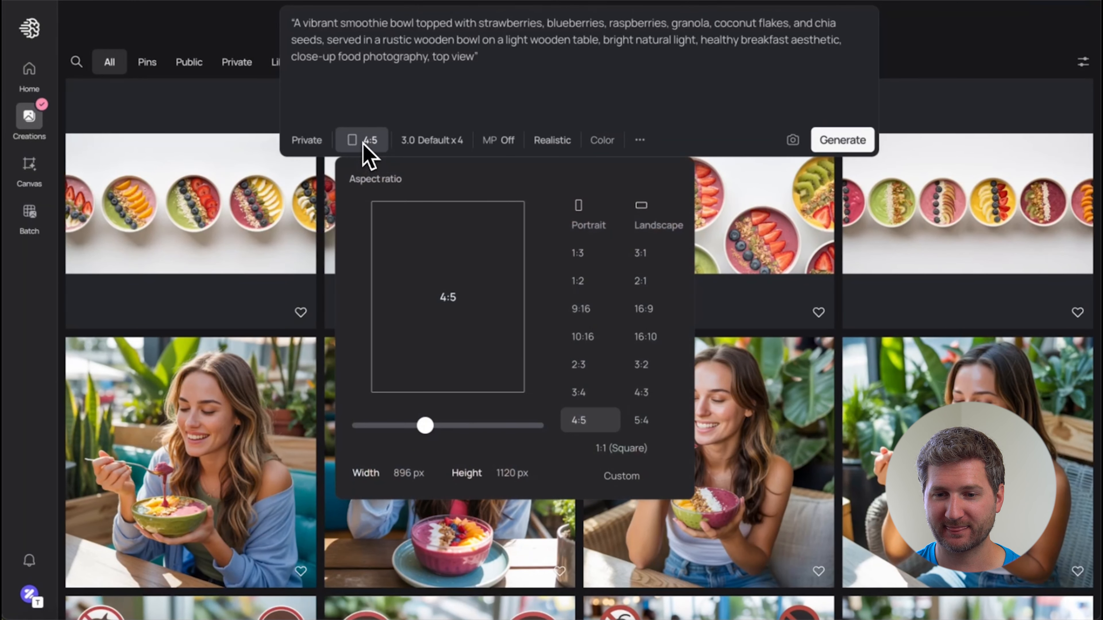
click(608, 451)
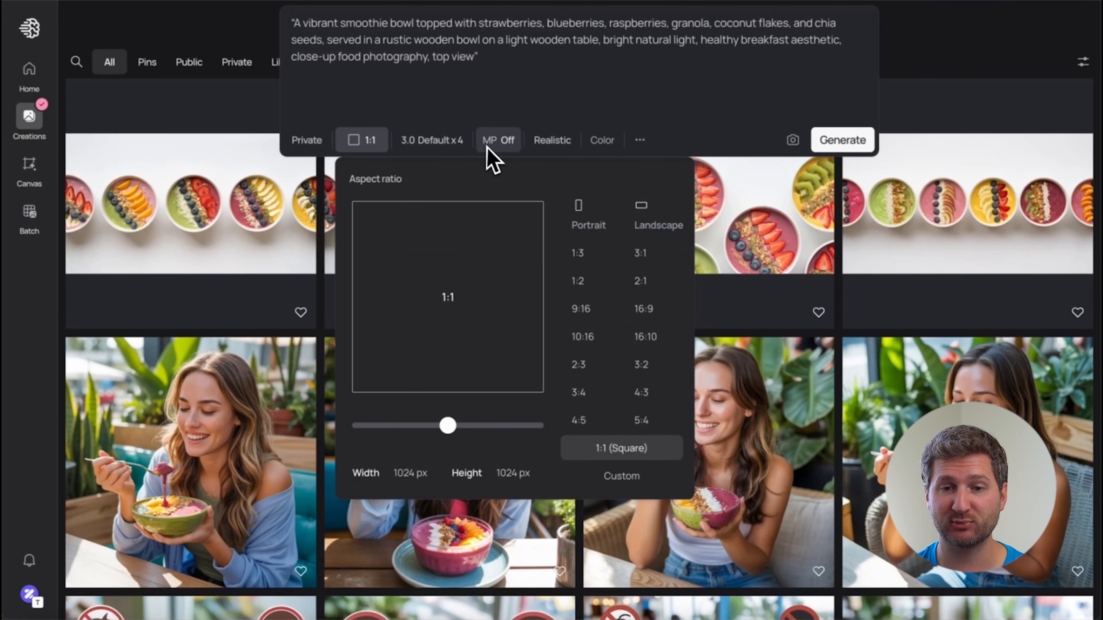
click(511, 146)
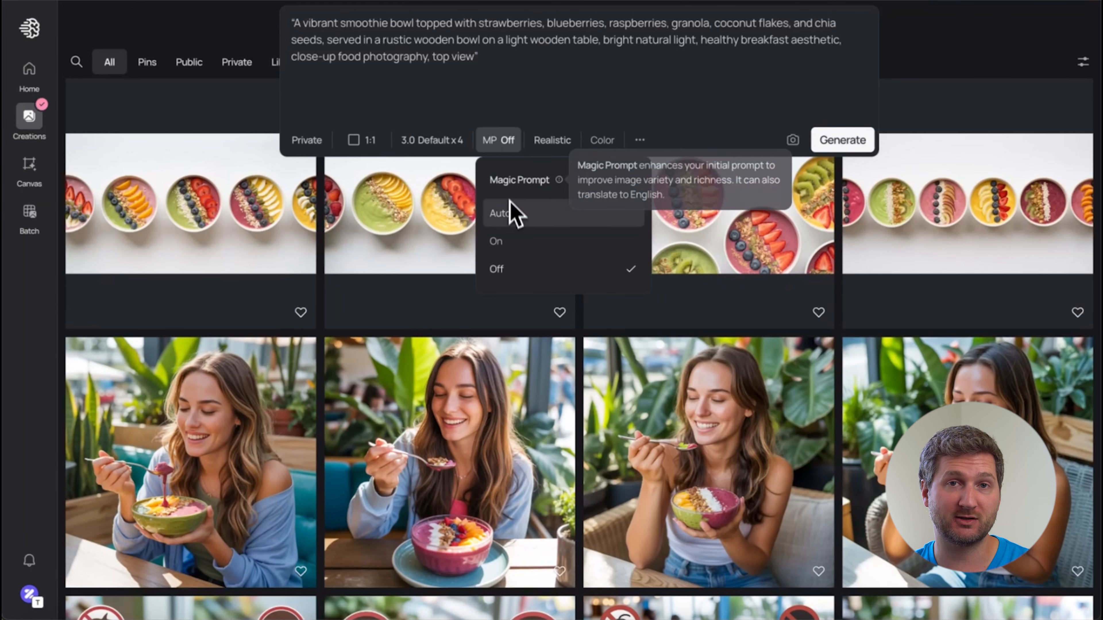
click(560, 147)
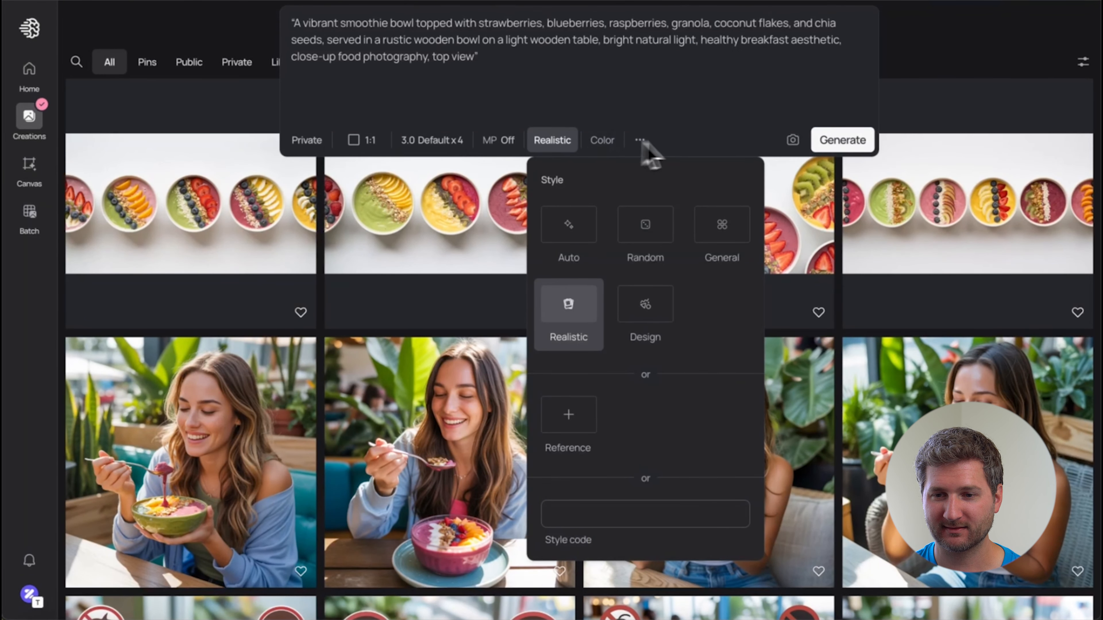
click(842, 141)
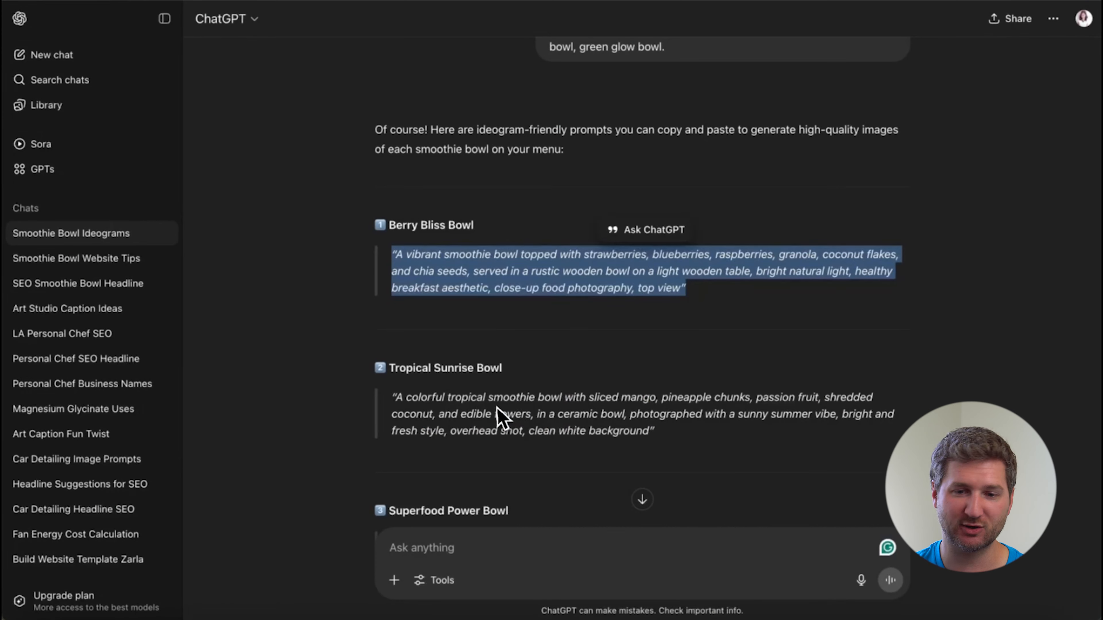
Generate images from the tropical sunrise bowl prompt and from the superfood power bowl prompt, replacing the previous prompt each time.
triple_click(501, 418)
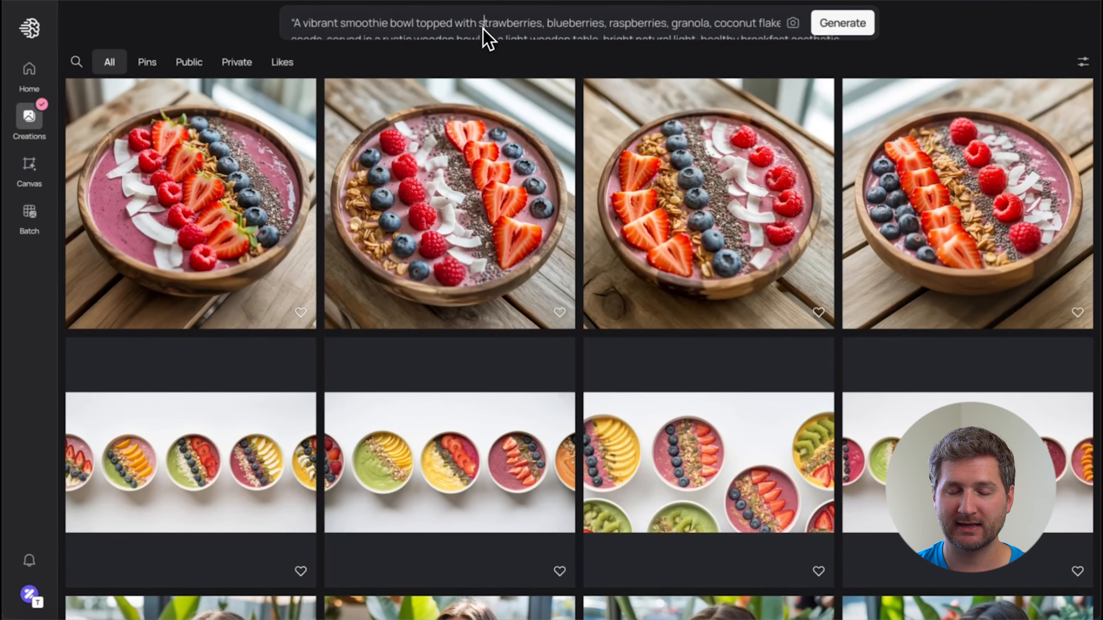
triple_click(483, 28)
text("A colorful tropical smoothie bowl with sliced mango, pineapple chunks, passion fruit, shredded coconut, and edible flowers, in a ceramic bowl, photographed in a sunny summer vibe, bright and fresh style, overhead shot, clean white background")
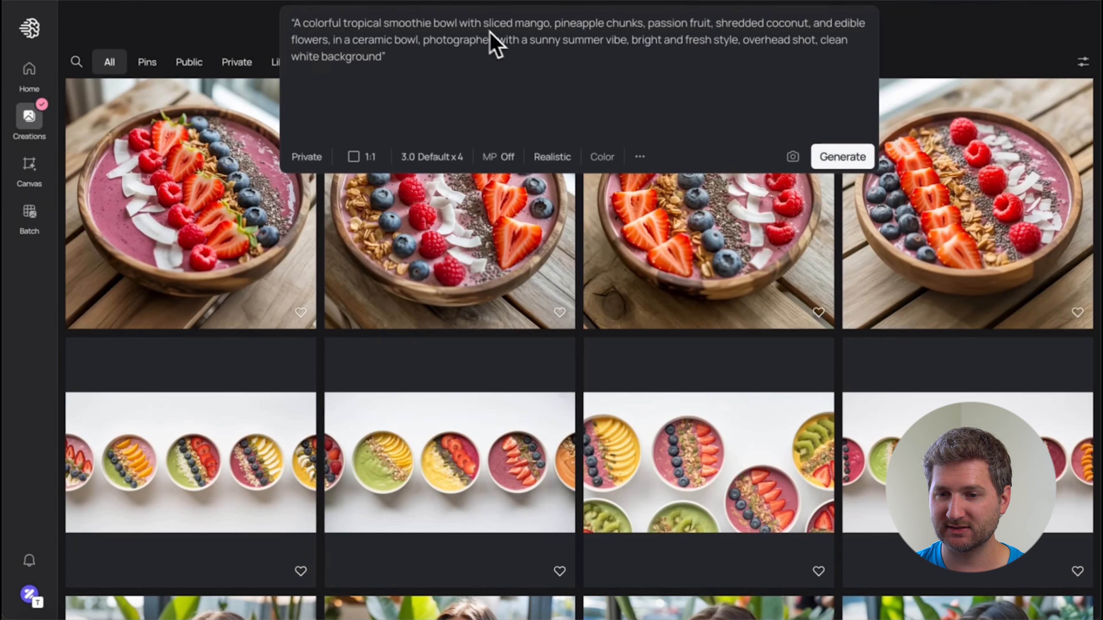
click(843, 155)
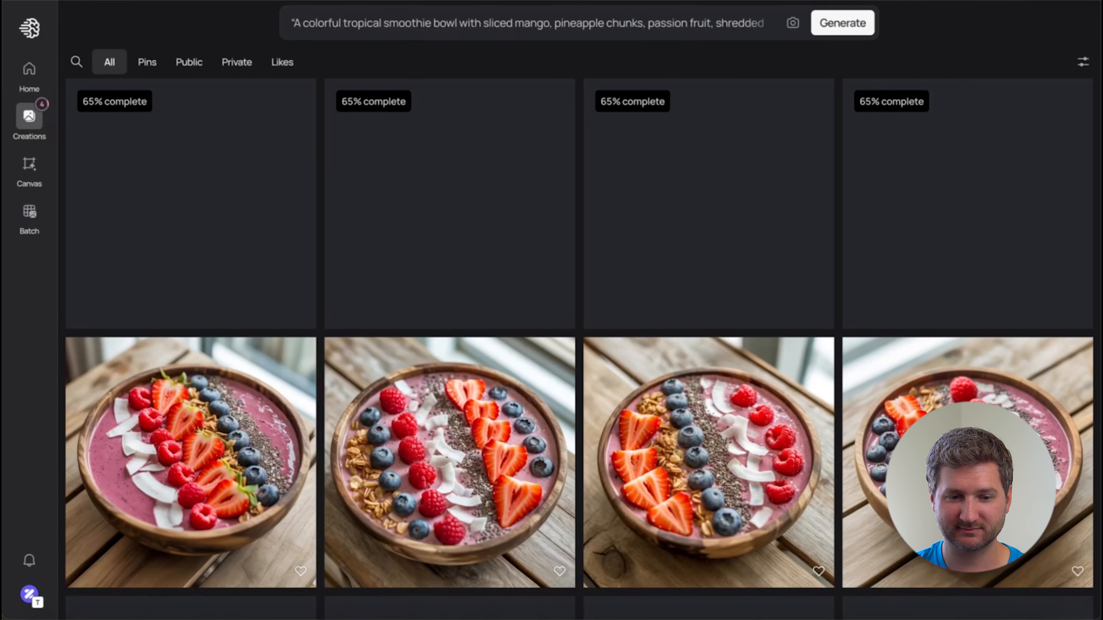
text("A nutrient-rich smoothie bowl loaded with goji berries, hemp seeds, spirulina swirl, almond slices, banana coins, and granola, served in a stoneware bowl, wellness superfood concept, modern healthy eating, top-down shot, minimal backdrop")
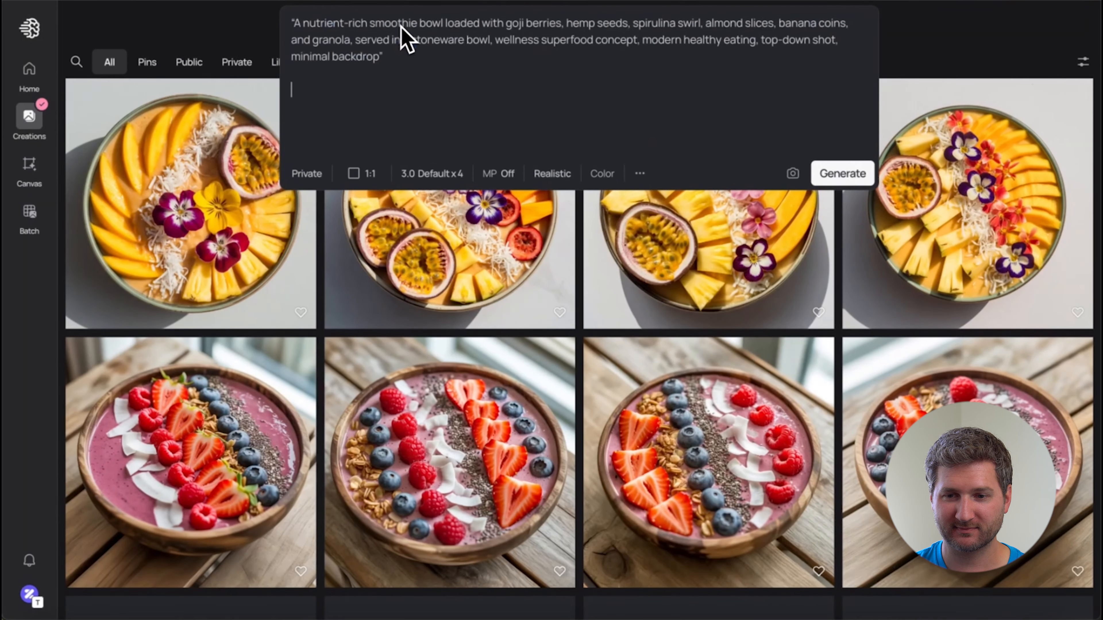
click(847, 174)
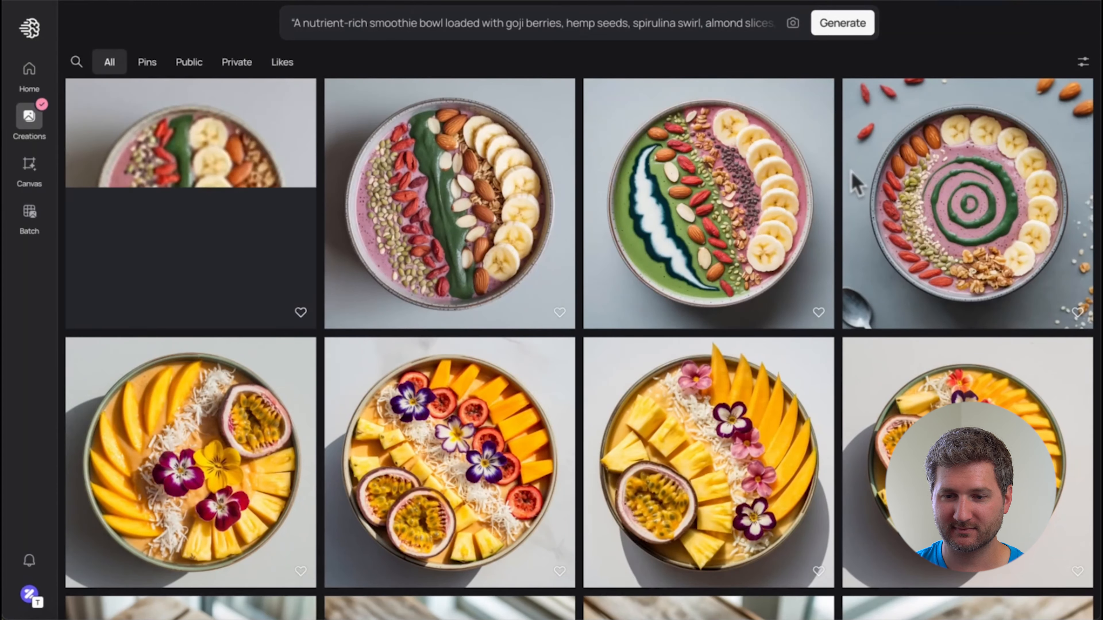
In Zarla's smoothie bowls section, replace the Berry Bliss Bowl image with the second downloaded a-vibrant-smoothie PNG.
scroll(854, 177, down, 5)
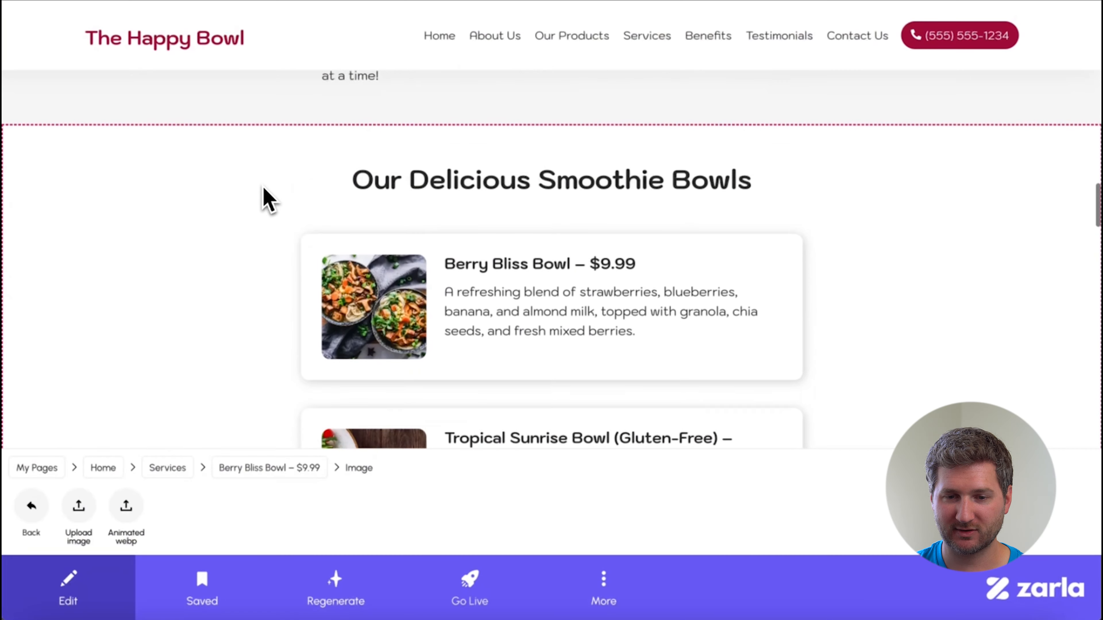
scroll(263, 187, up, 1)
scroll(263, 186, down, 2)
click(468, 253)
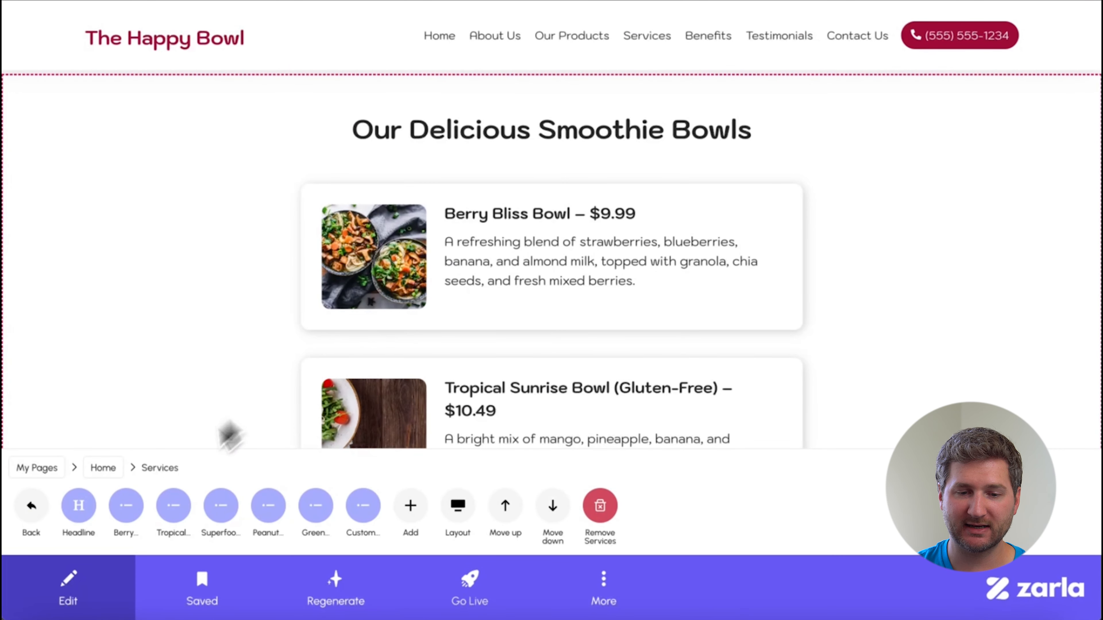
click(133, 512)
click(175, 516)
click(92, 512)
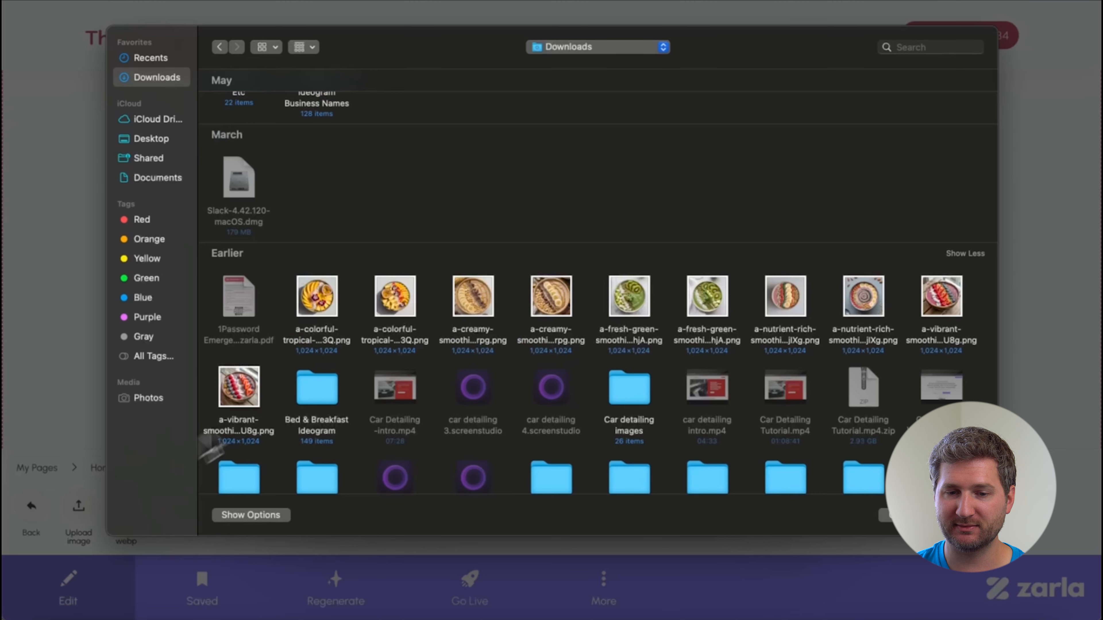
double_click(239, 387)
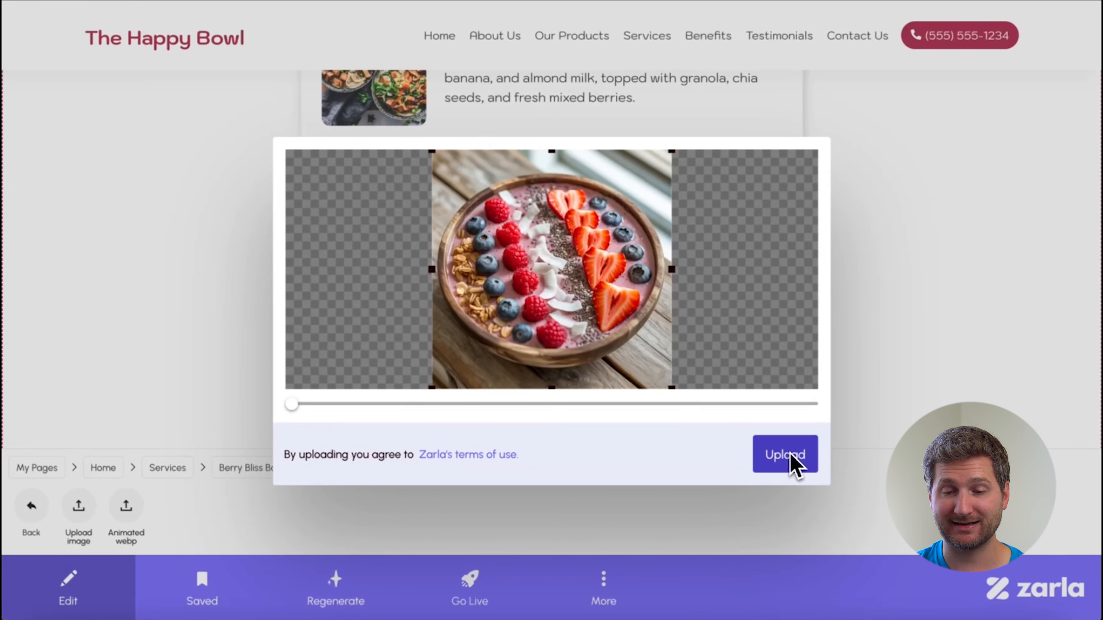
click(789, 454)
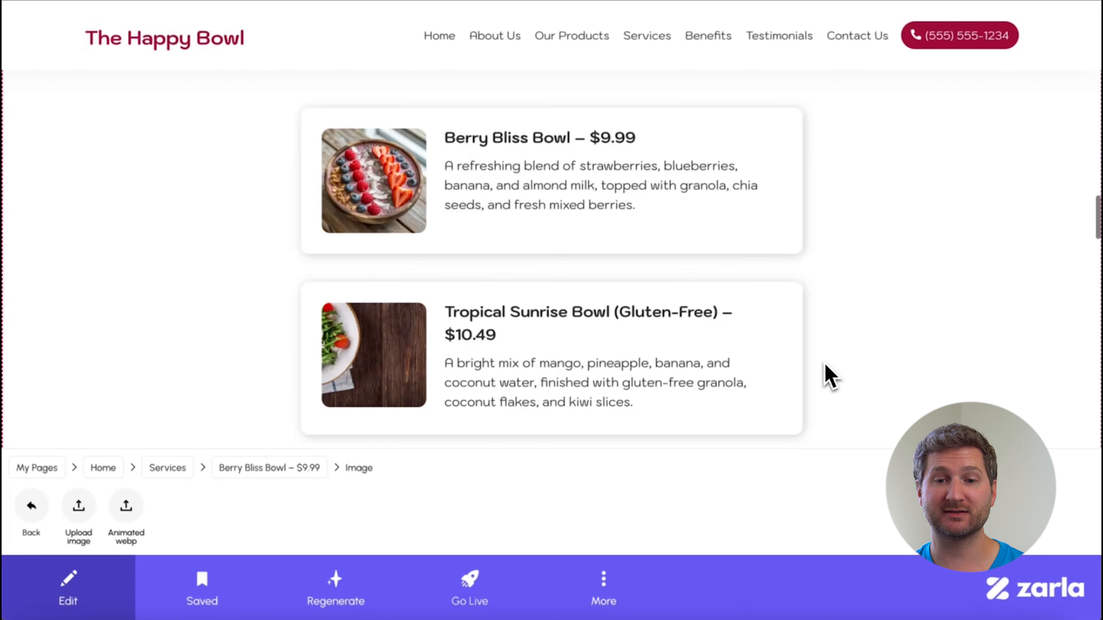
Replace the Tropical Sunrise Bowl image with the first downloaded a-colorful-tropical PNG at its full crop.
scroll(819, 366, down, 1)
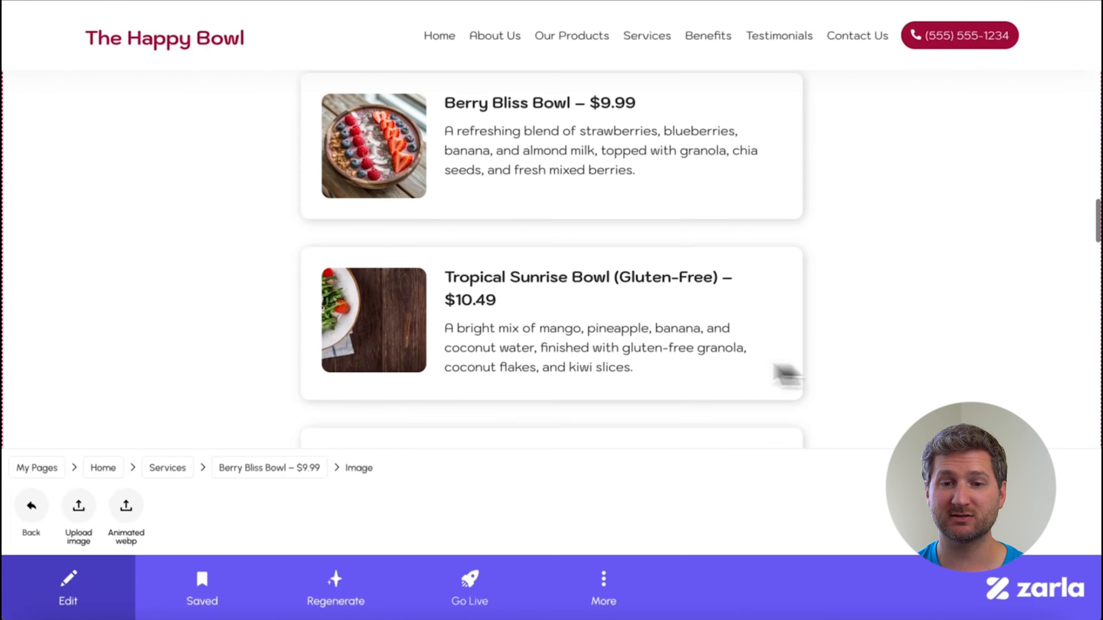
click(576, 365)
click(186, 521)
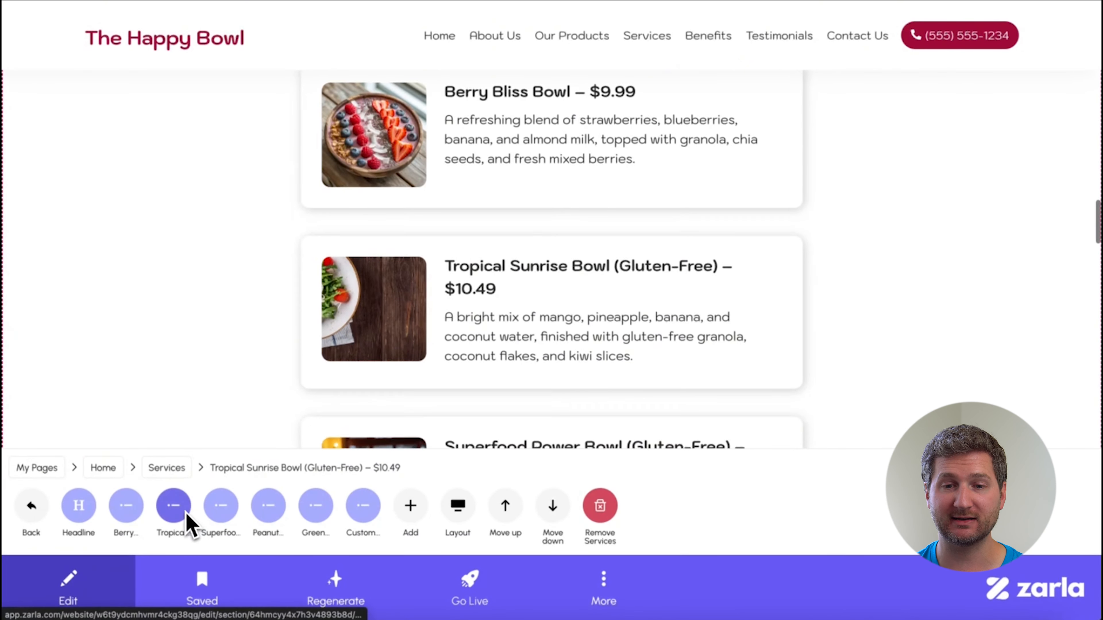
click(186, 521)
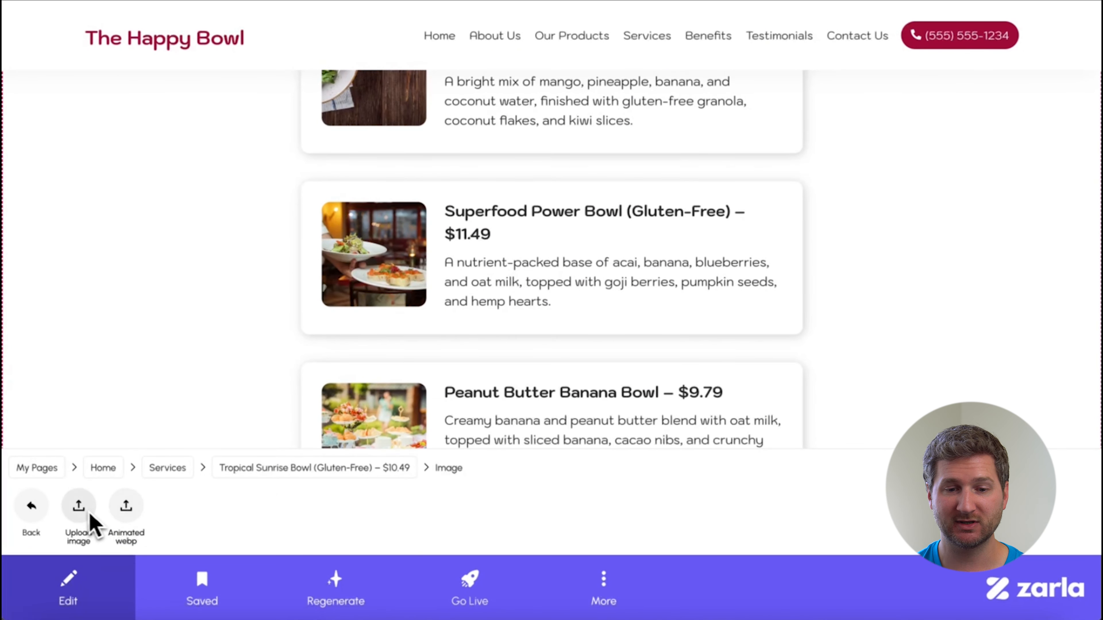
click(79, 507)
scroll(914, 401, down, 5)
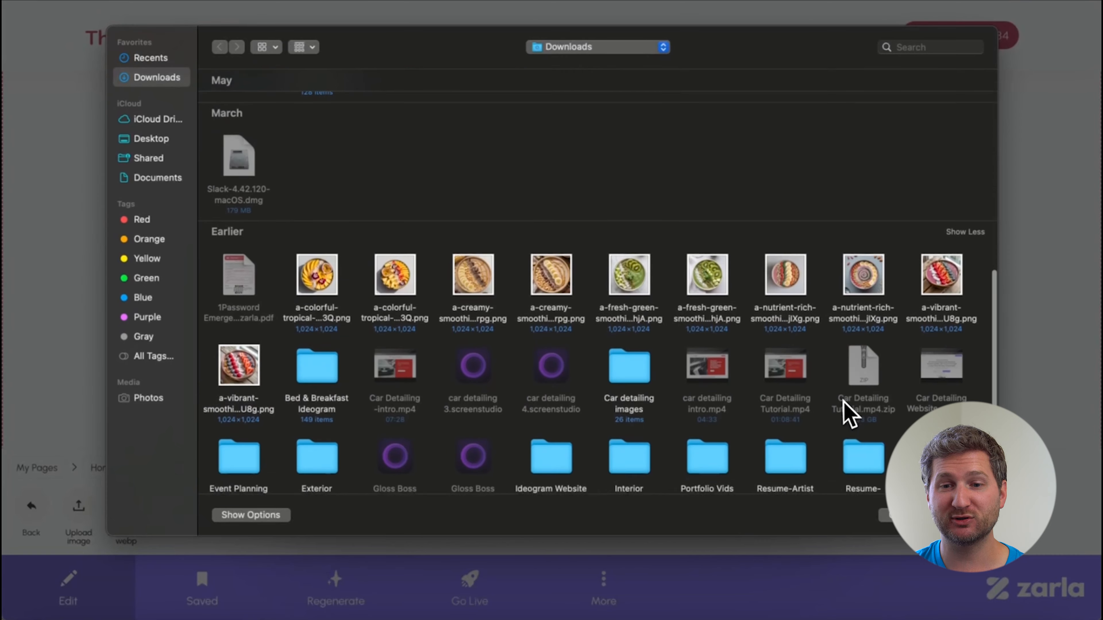
click(325, 281)
double_click(325, 282)
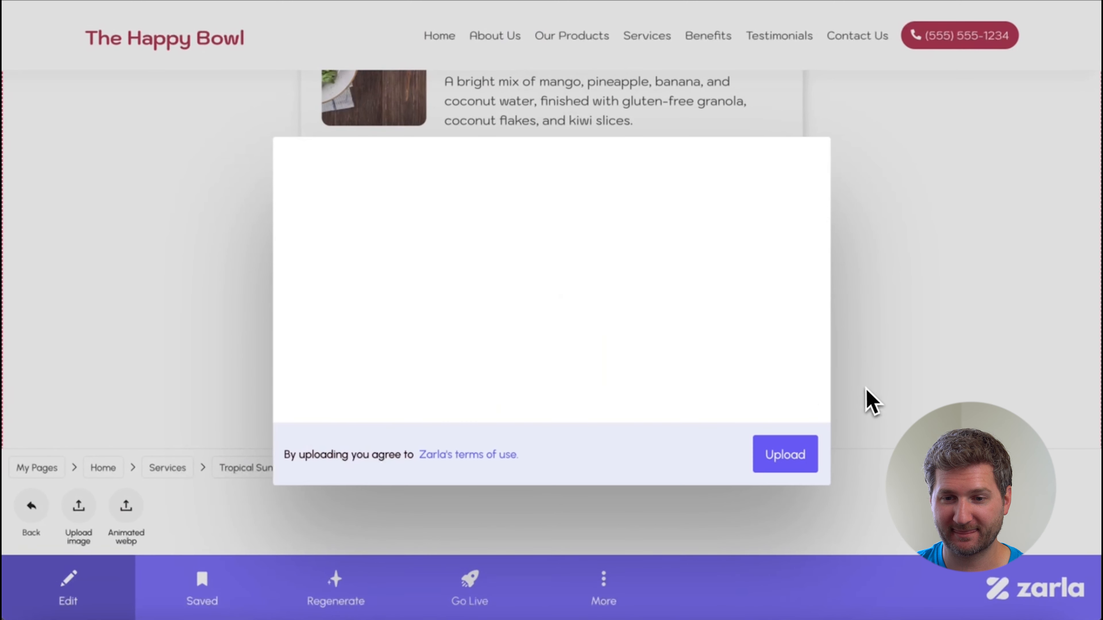
click(788, 456)
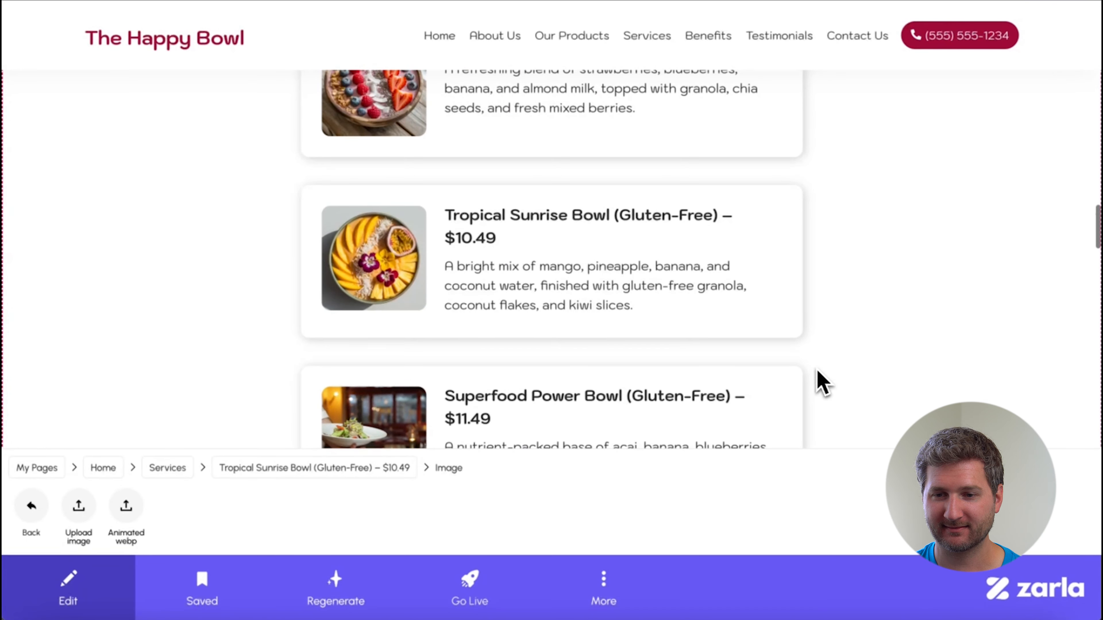
Replace the Superfood Power Bowl image with the downloaded a-nutrient-rich PNG showing a central row of banana slices.
scroll(652, 310, down, 3)
click(640, 299)
click(172, 507)
click(84, 512)
double_click(321, 172)
key(Escape)
click(32, 506)
click(169, 519)
click(78, 508)
double_click(788, 274)
click(788, 456)
Replace the Peanut Butter Banana Bowl image with the downloaded a-creamy-smoothie PNG showing banana slices and peanuts.
click(31, 506)
click(32, 506)
click(265, 505)
click(172, 507)
click(79, 507)
scroll(534, 278, down, 5)
click(960, 515)
click(788, 456)
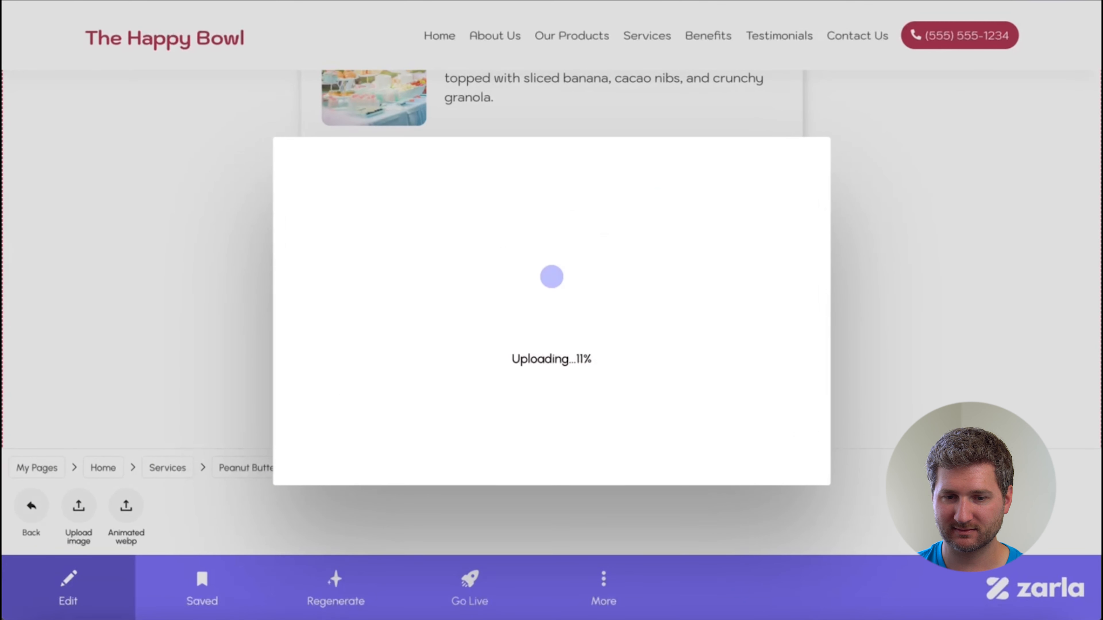
Replace the Green Glow Bowl image with the second downloaded a-fresh-green-smoothie PNG.
click(31, 506)
click(31, 506)
click(314, 506)
click(173, 508)
click(79, 507)
scroll(954, 384, down, 5)
scroll(953, 393, down, 5)
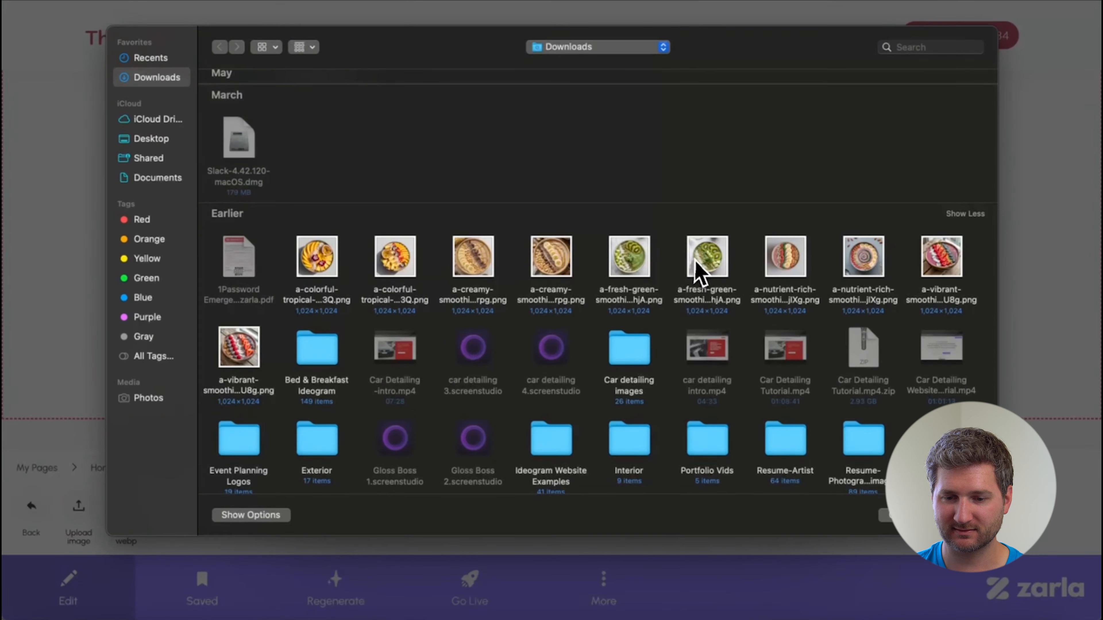
double_click(697, 207)
click(787, 458)
Replace the Custom Build-Your-Own Bowl image with the picture of a purple bowl surrounded by small topping dishes.
click(31, 506)
click(31, 506)
click(361, 506)
click(173, 507)
click(78, 507)
double_click(239, 127)
Review the new images on all the smoothie bowl cards and the banner image below them.
scroll(965, 342, down, 3)
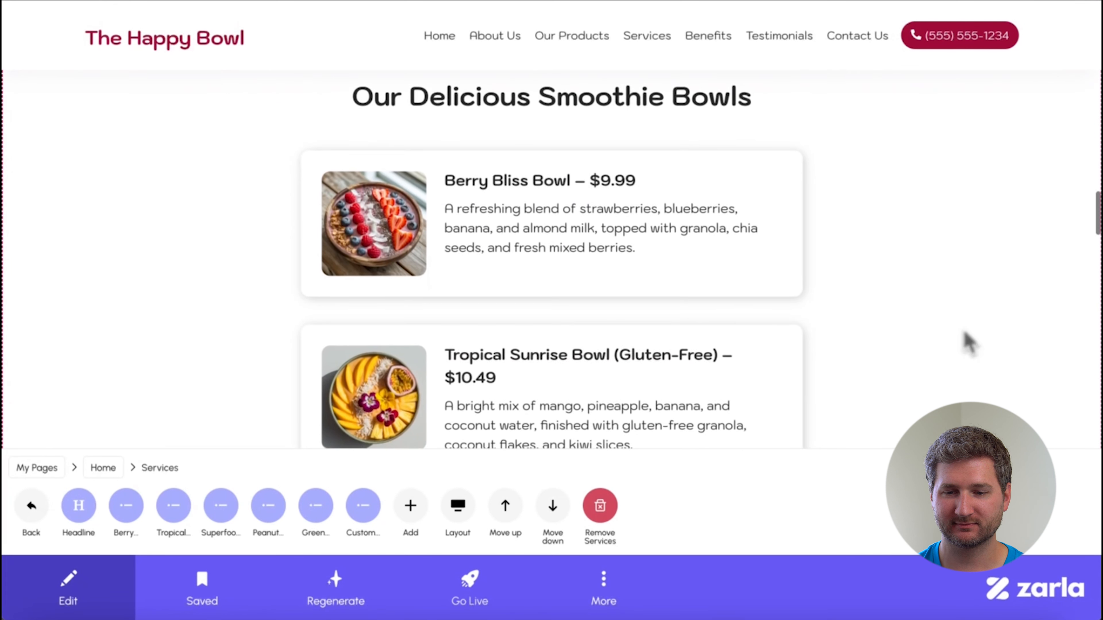
scroll(552, 261, down, 3)
scroll(551, 261, down, 3)
scroll(551, 261, down, 5)
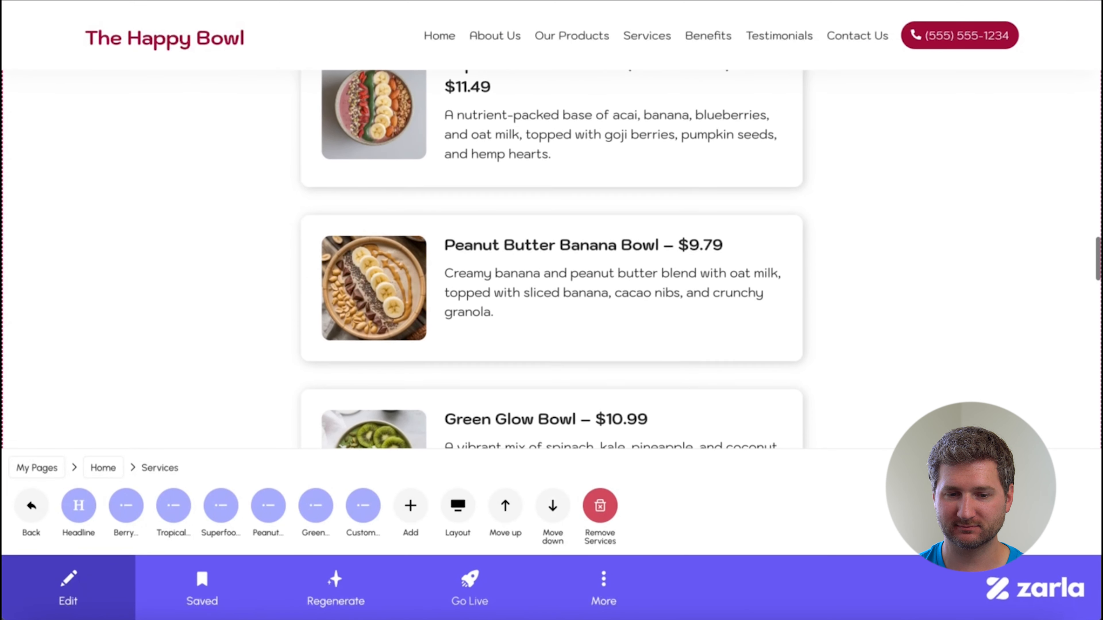
scroll(552, 260, down, 3)
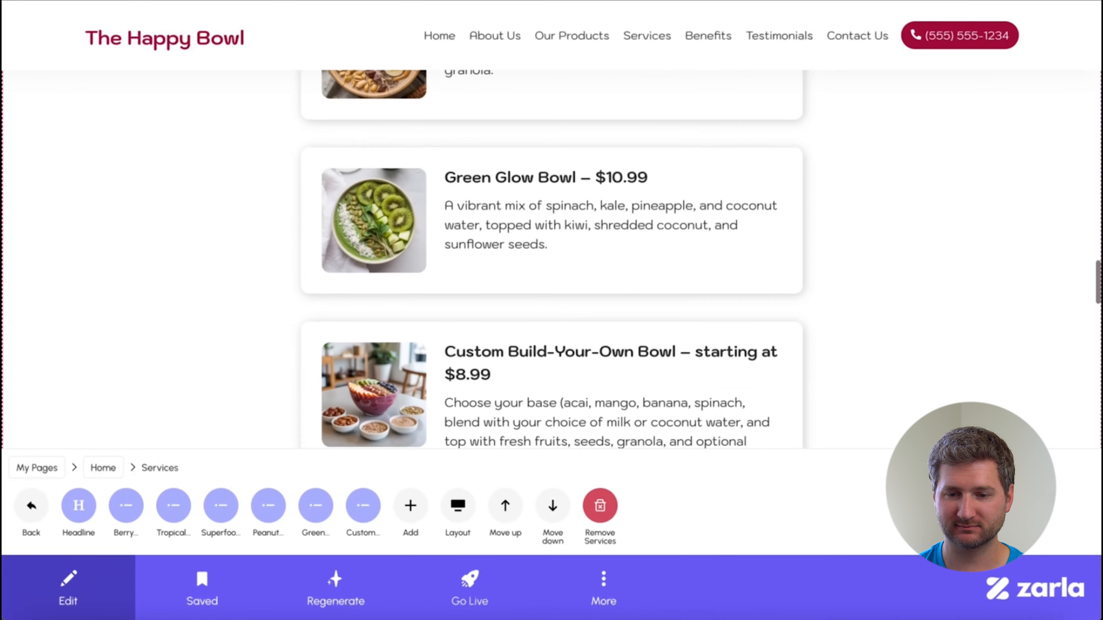
scroll(552, 261, down, 3)
scroll(552, 260, down, 6)
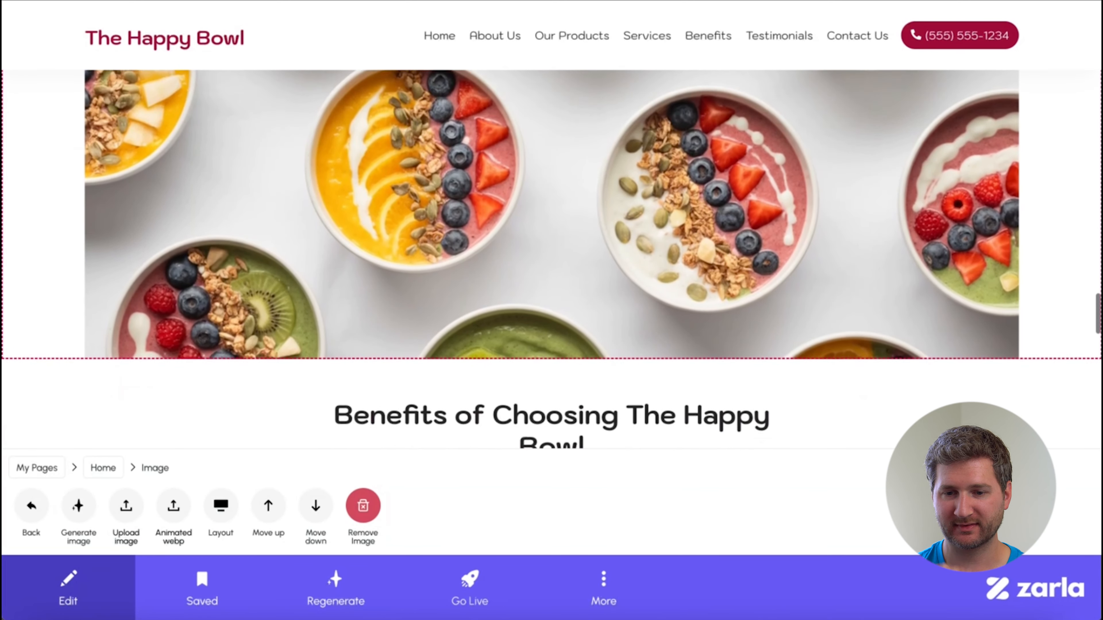
Compare layouts such as Splash and Inverted Parallel for the lower hero section and apply a contained one with the photo left of the text.
scroll(551, 261, down, 5)
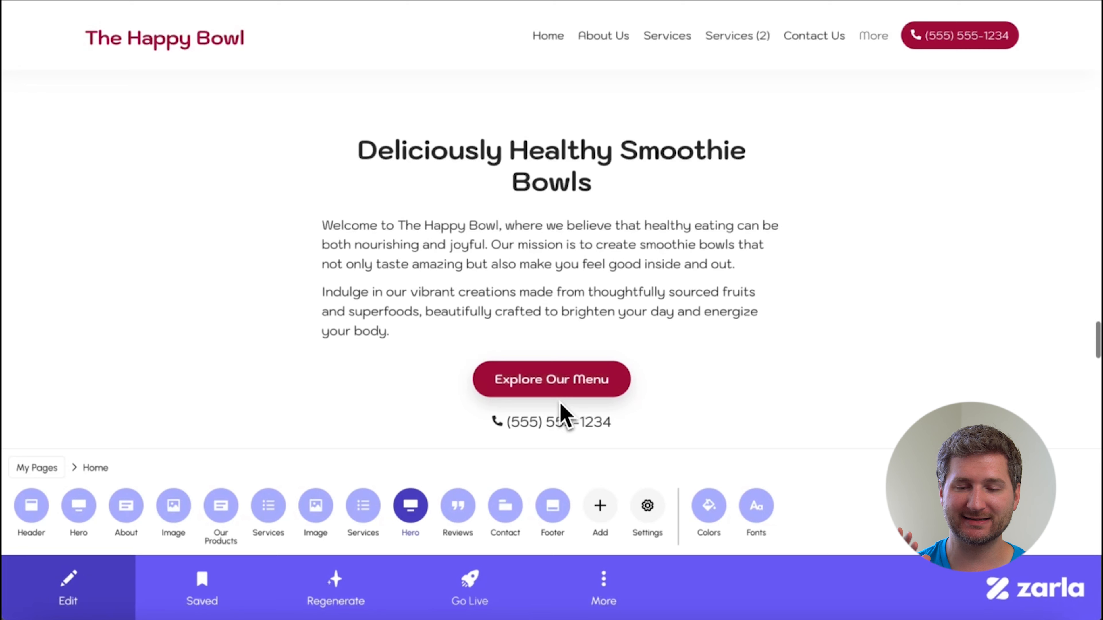
click(410, 505)
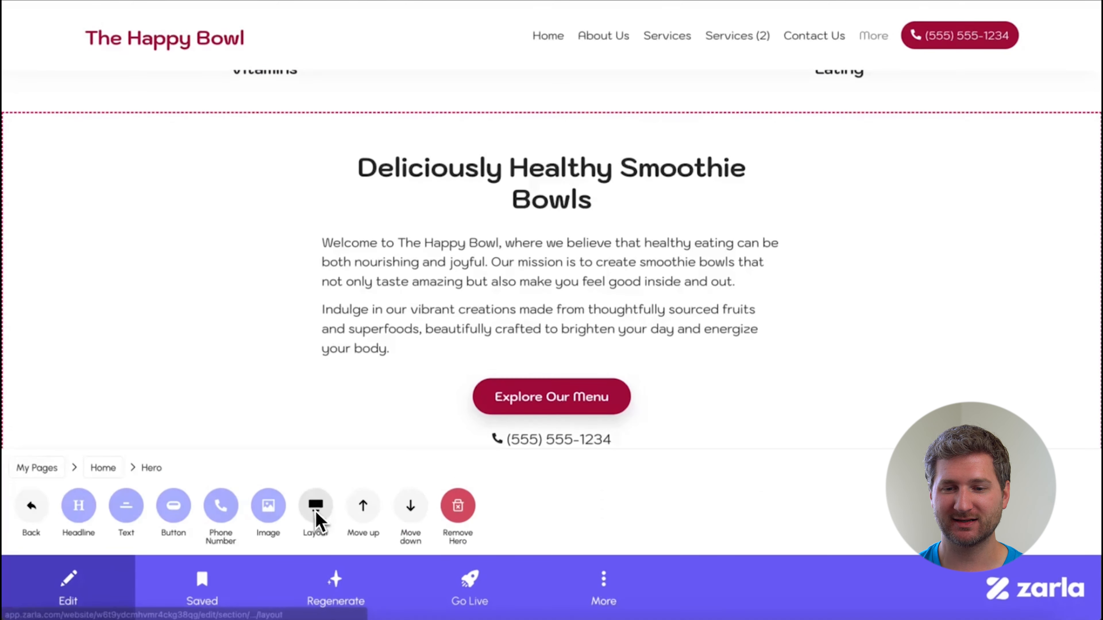
click(321, 521)
click(302, 517)
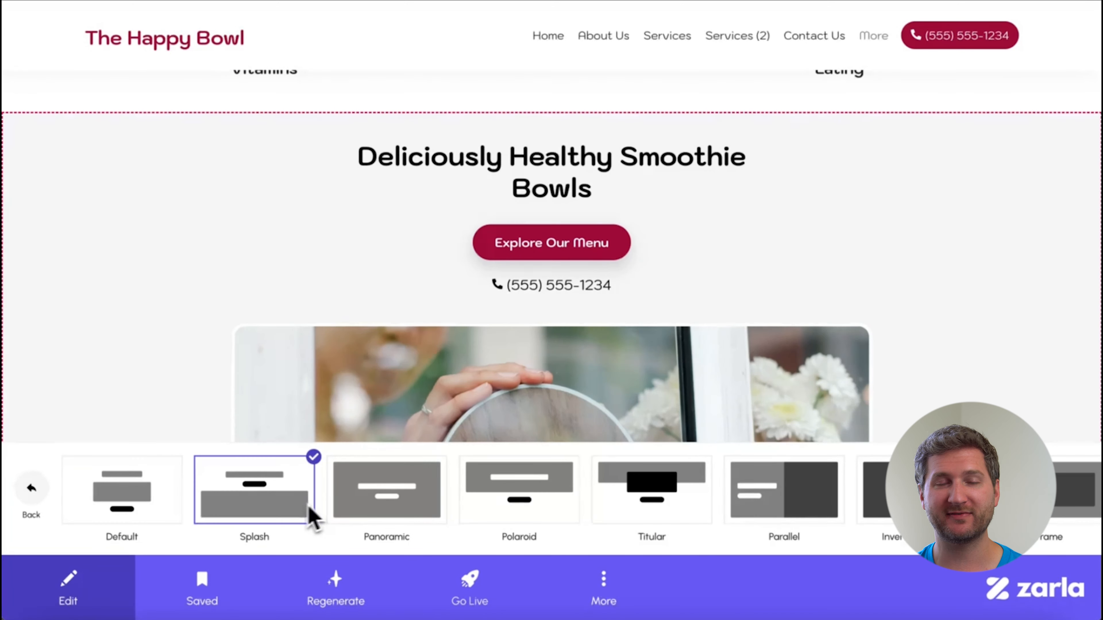
scroll(434, 500, right, 5)
click(517, 504)
click(647, 505)
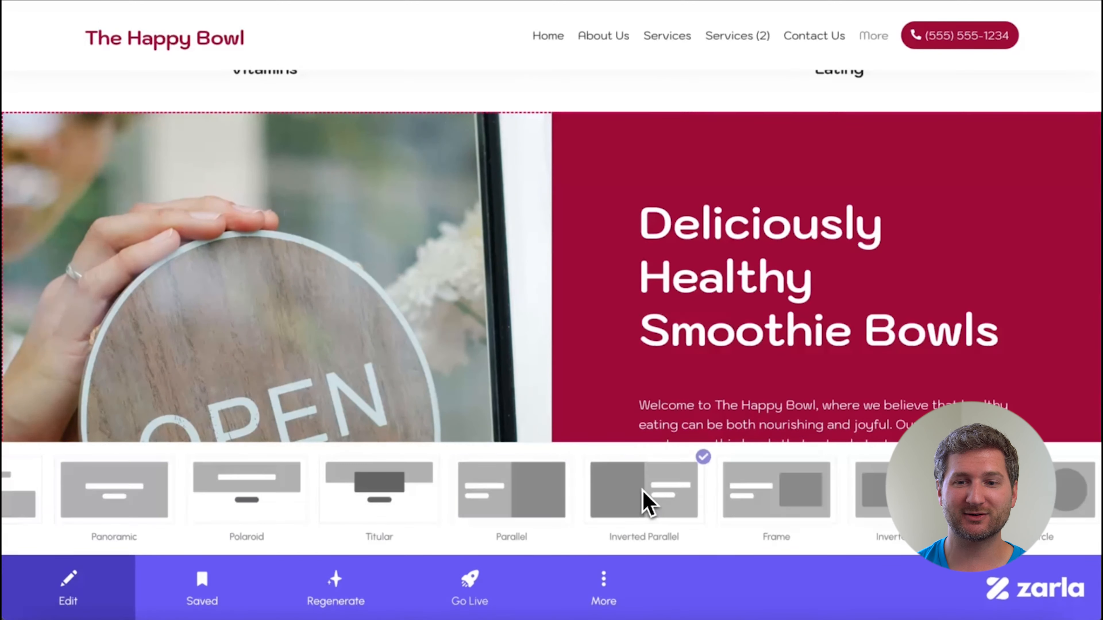
scroll(645, 504, right, 5)
click(625, 493)
scroll(625, 495, right, 6)
click(743, 493)
scroll(744, 377, down, 3)
scroll(729, 326, up, 1)
click(711, 272)
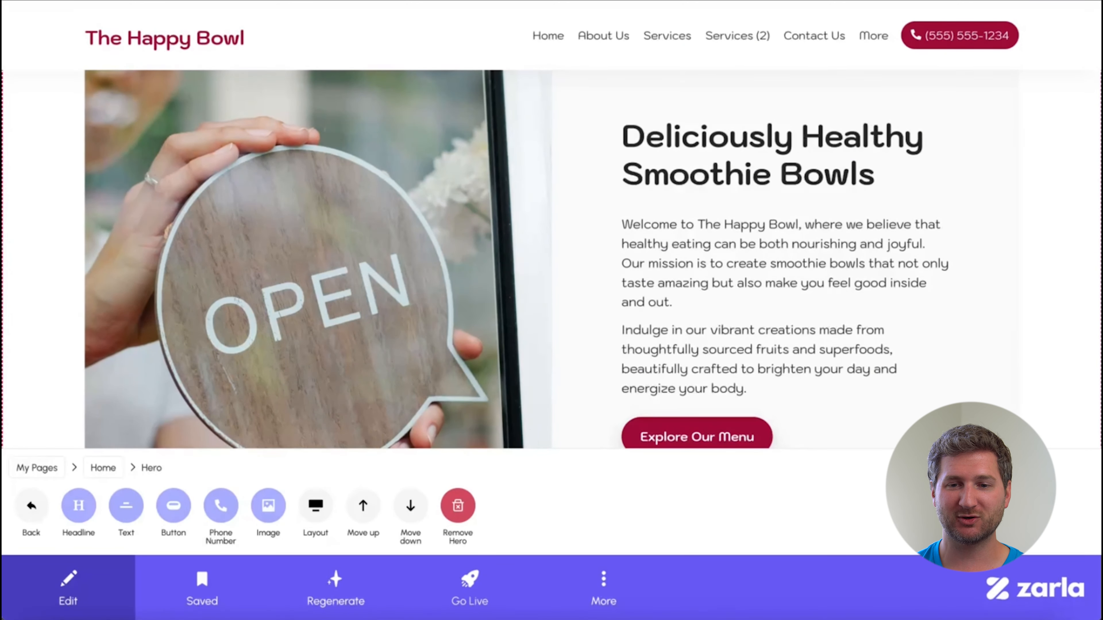
Change the lower hero section's headline to "Fuel Your Day the Tasty Way with Superfood Smoothie Bowls" and save it.
click(82, 514)
triple_click(83, 560)
text(F)
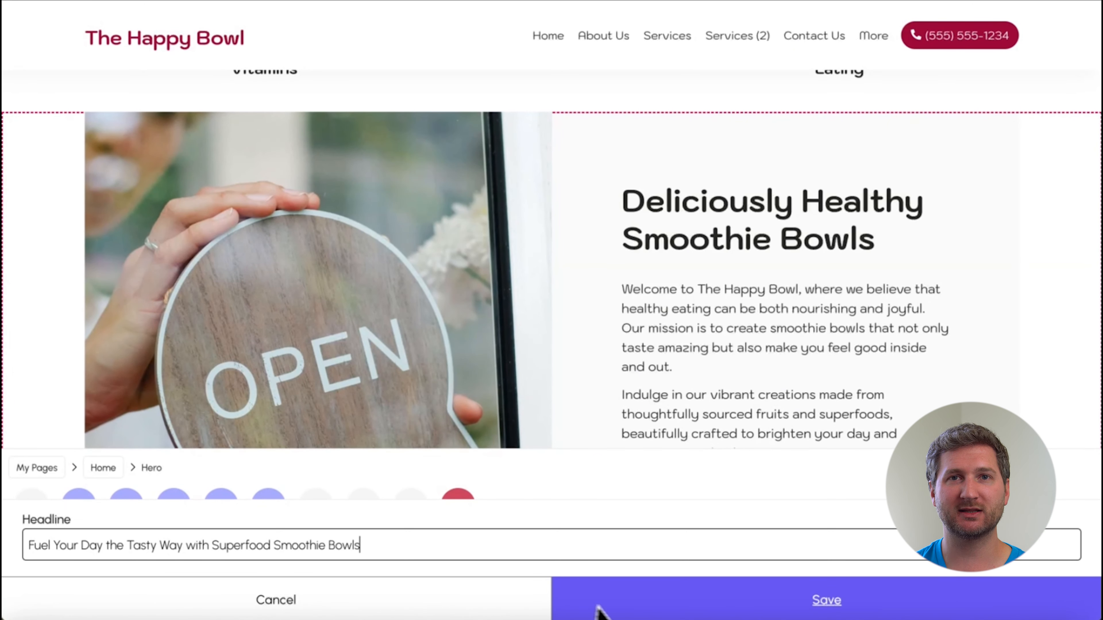
click(624, 613)
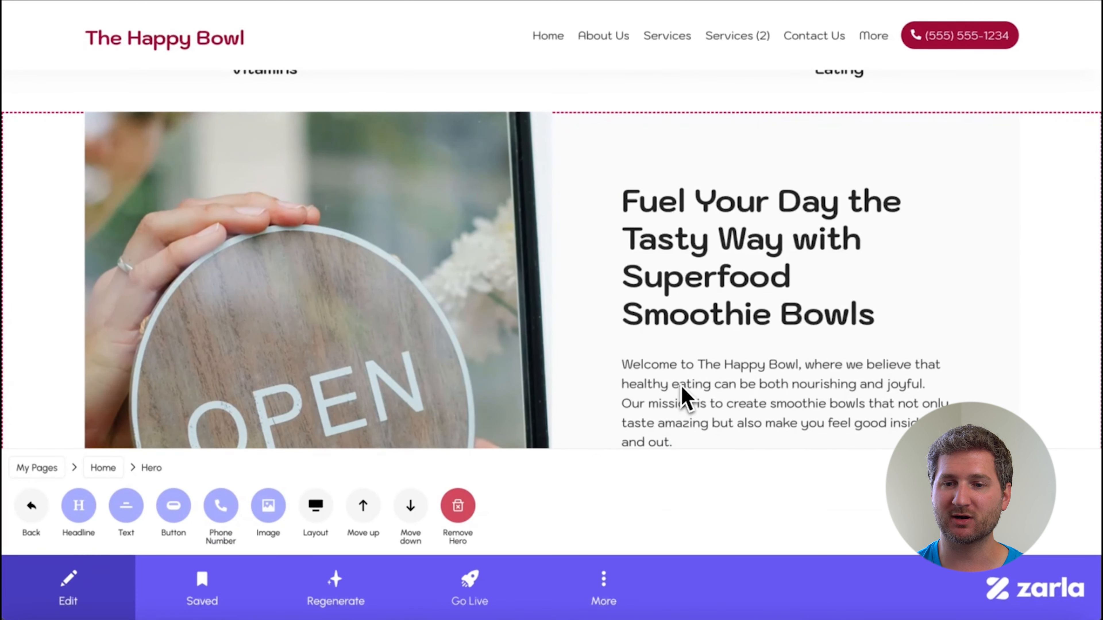
Delete all the body text from the lower hero section, leaving its headline and button, and save the change.
click(136, 519)
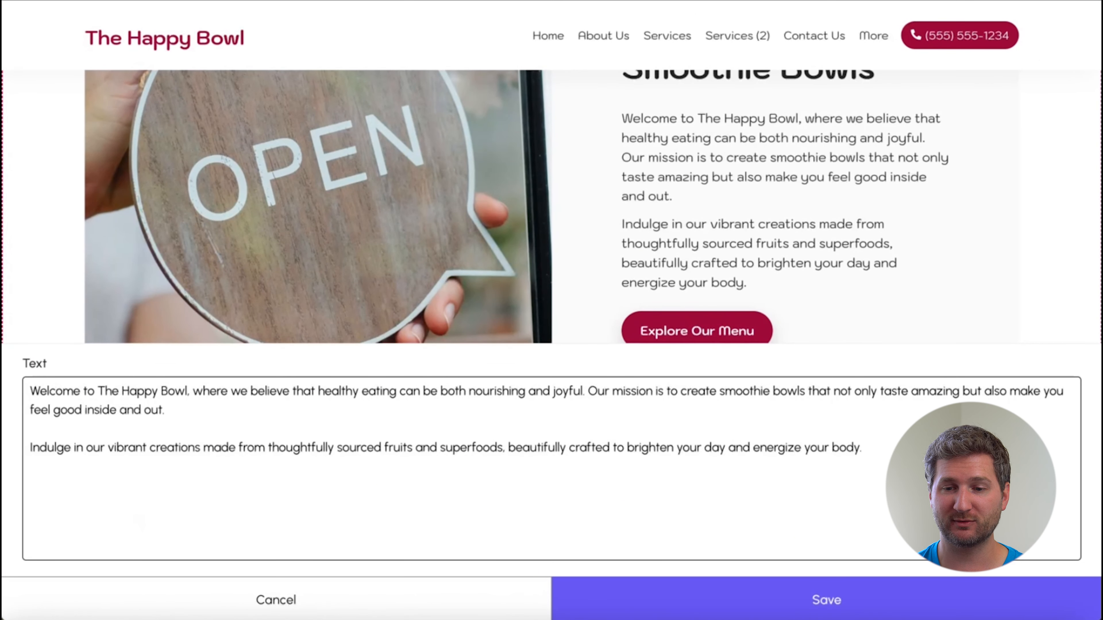
key(ctrl+a)
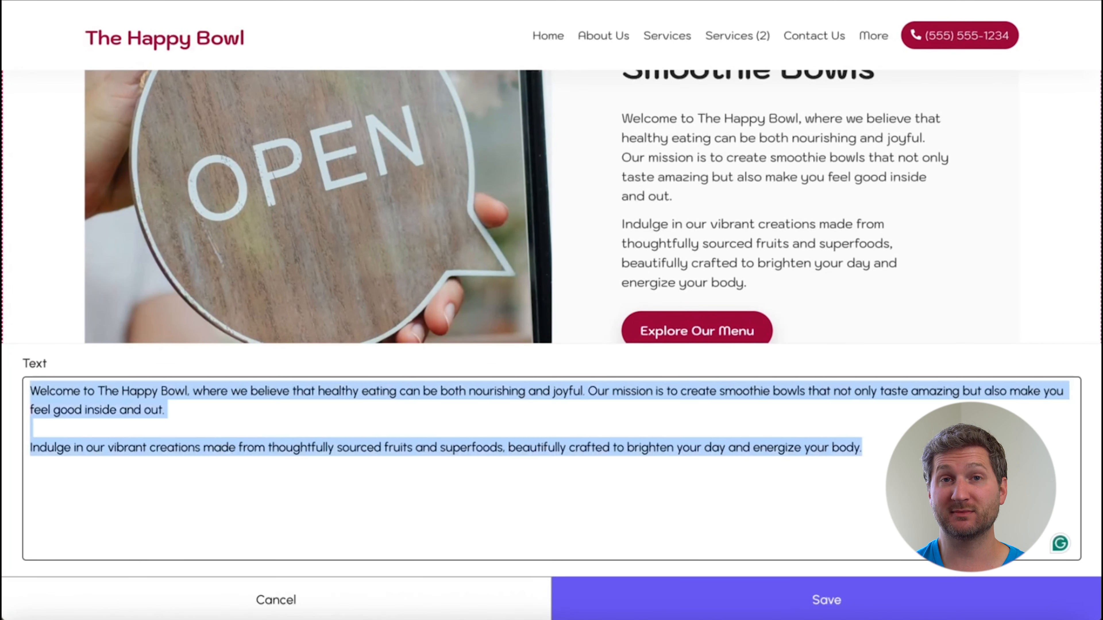
key(BackSpace)
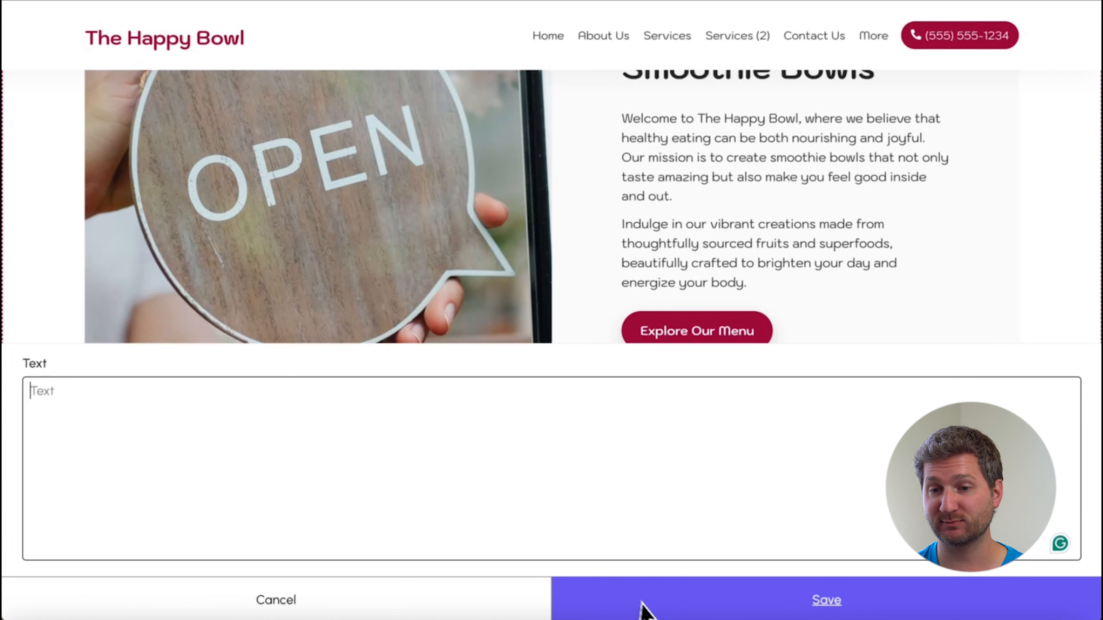
click(651, 613)
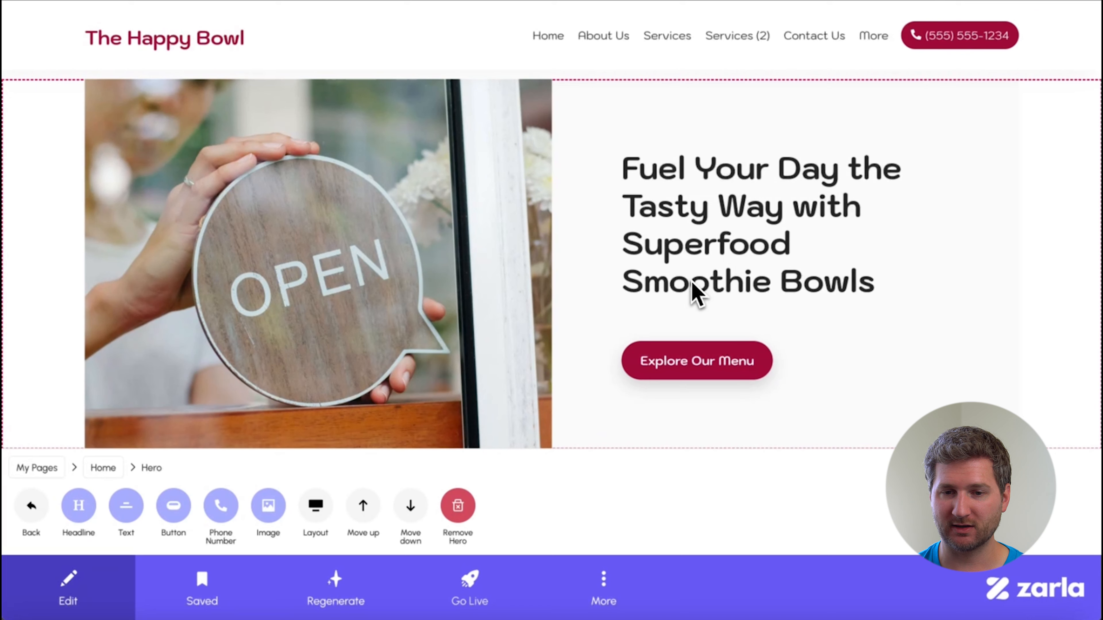
Choose the first young-woman-eating picture from the THE HAPPY BOWL downloads folder as the lower hero section's new image.
click(268, 506)
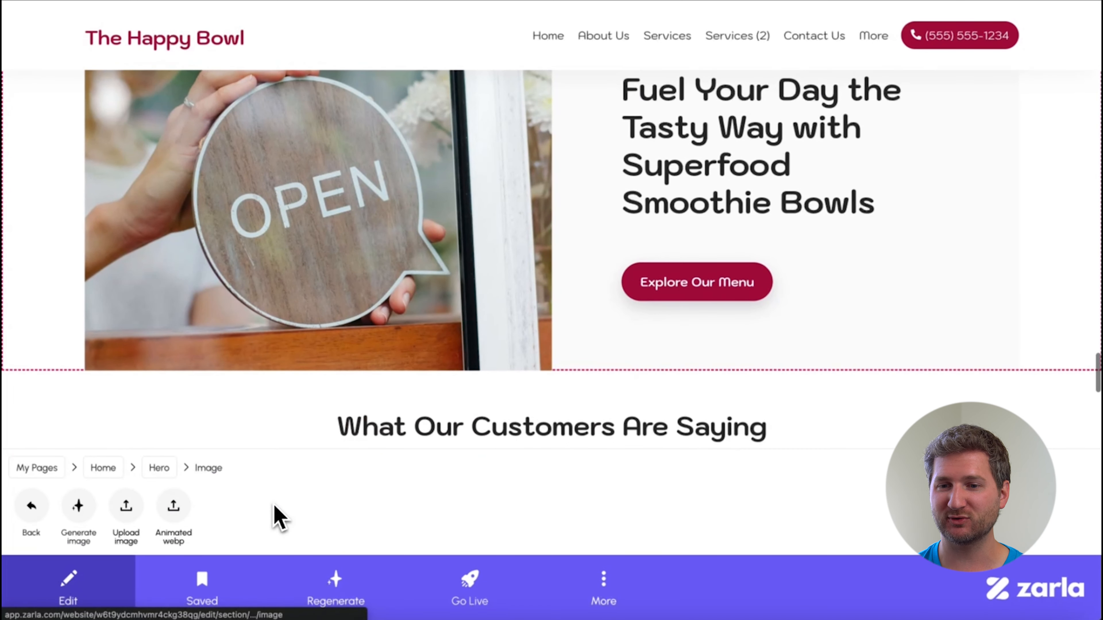
click(124, 510)
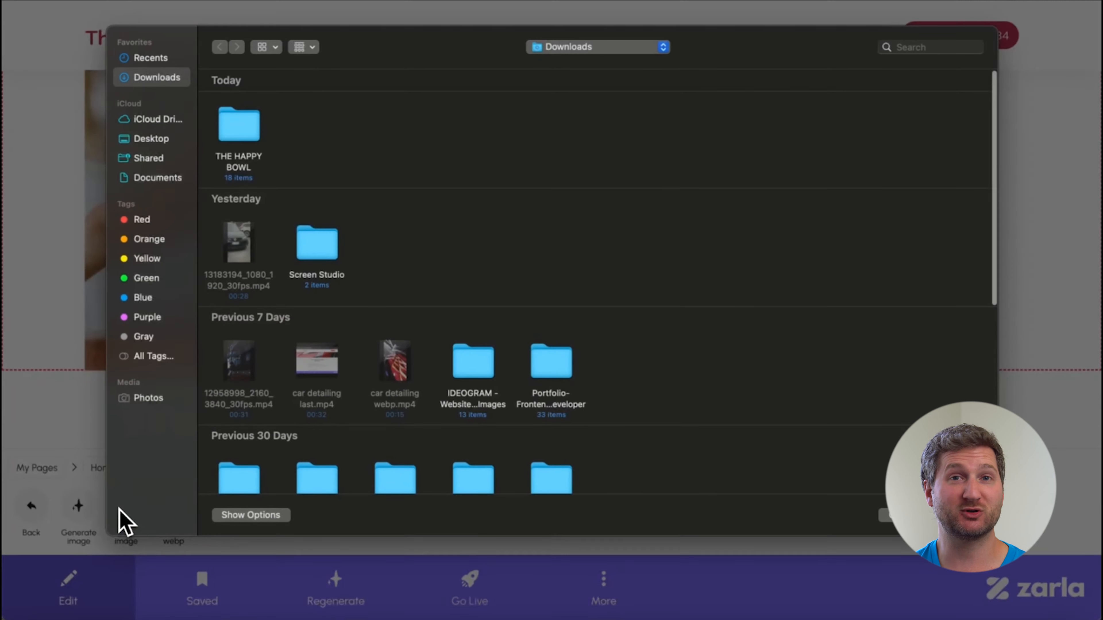
double_click(254, 135)
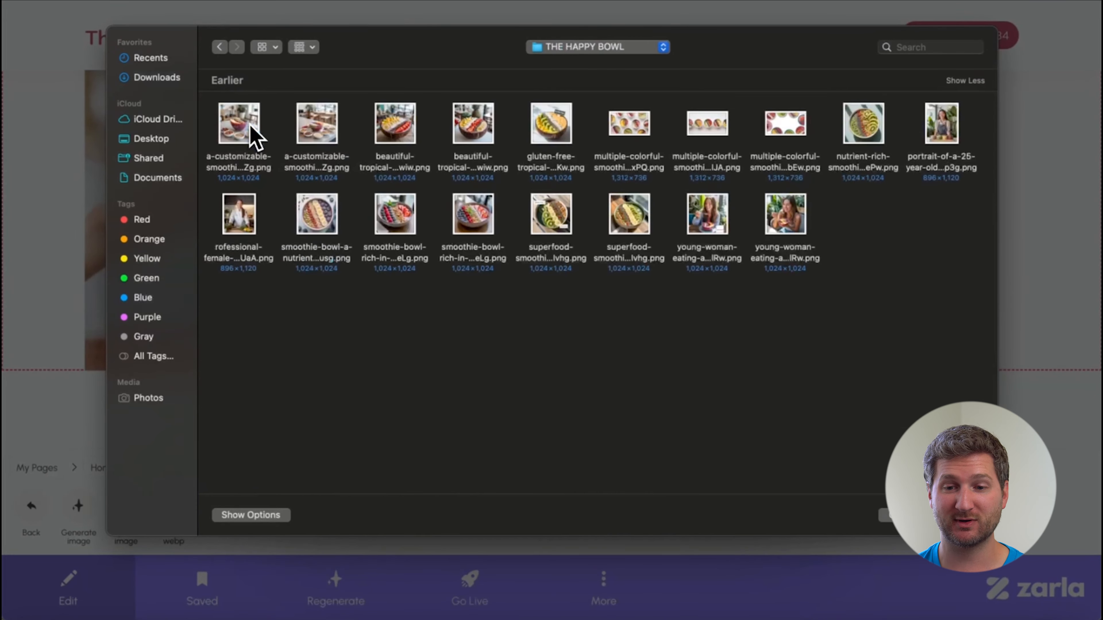
click(706, 215)
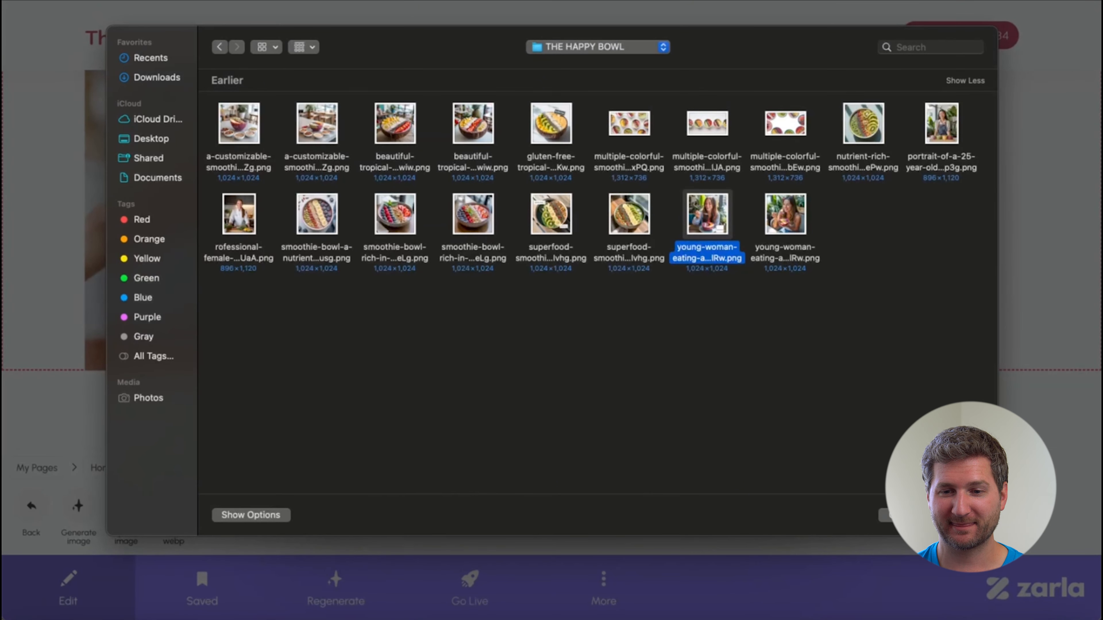
key(Return)
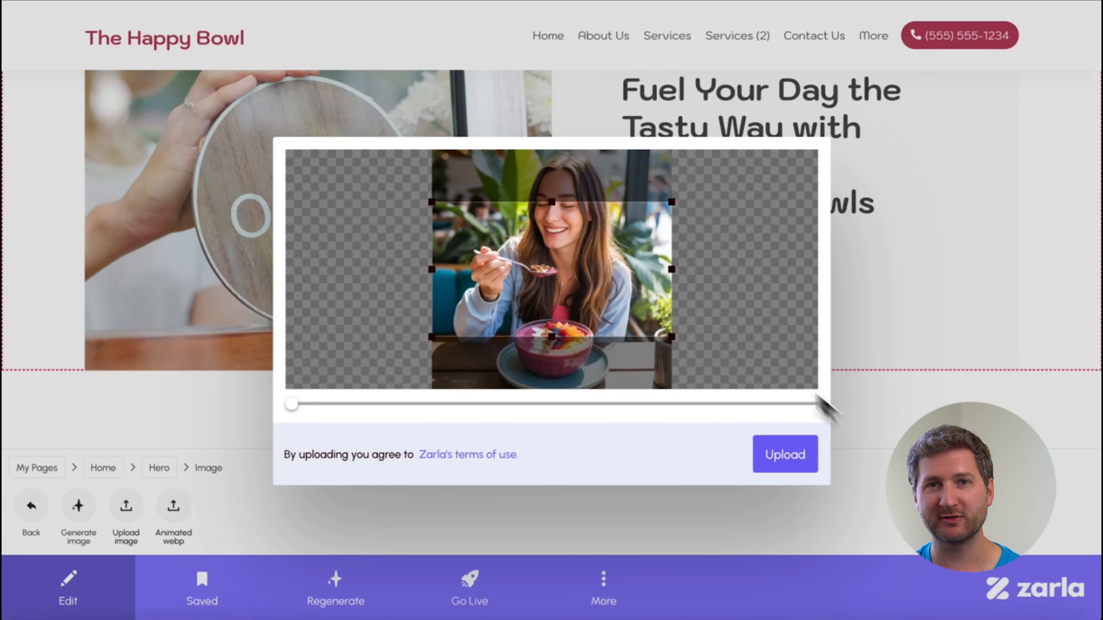
Extend the crop area to nearly the picture's full height so the woman and her whole bowl are included, and upload it.
mouse_move(554, 205)
mouse_down()
mouse_move(560, 165)
mouse_move(555, 184)
mouse_up()
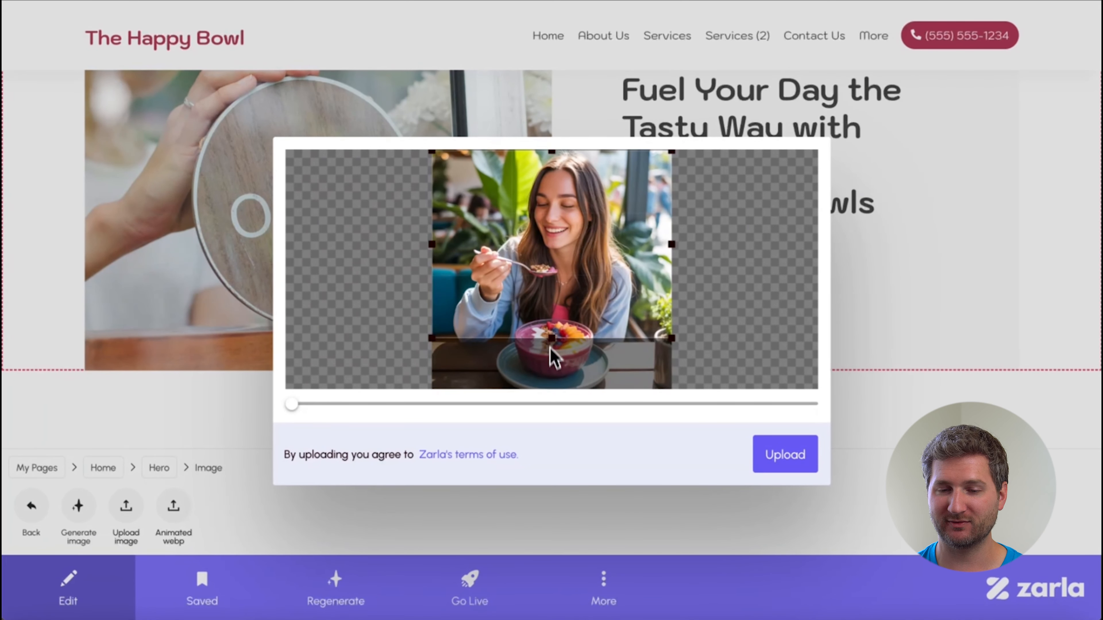
drag(550, 341, 550, 388)
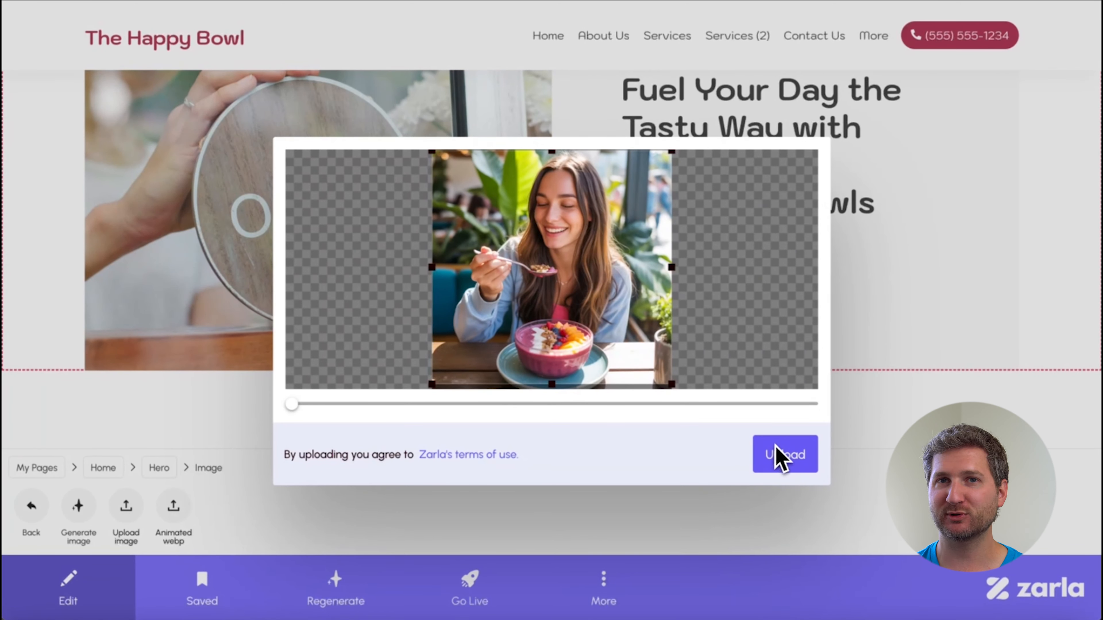
click(781, 456)
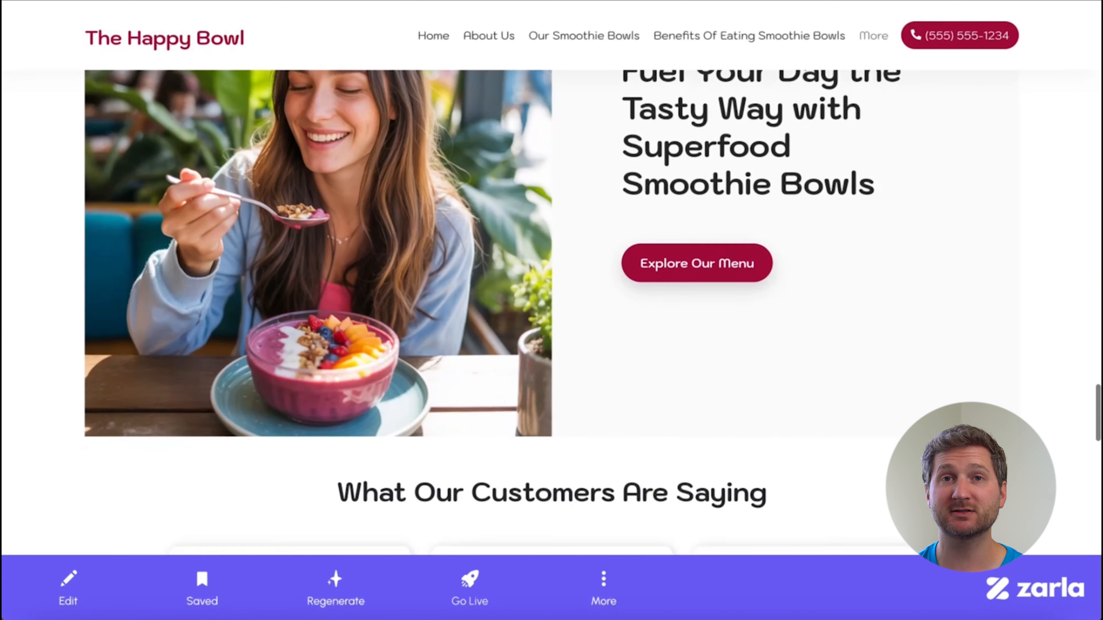
Review the rest of the home page, from the customer testimonials and contact form to the location text, map and footer.
scroll(552, 304, down, 5)
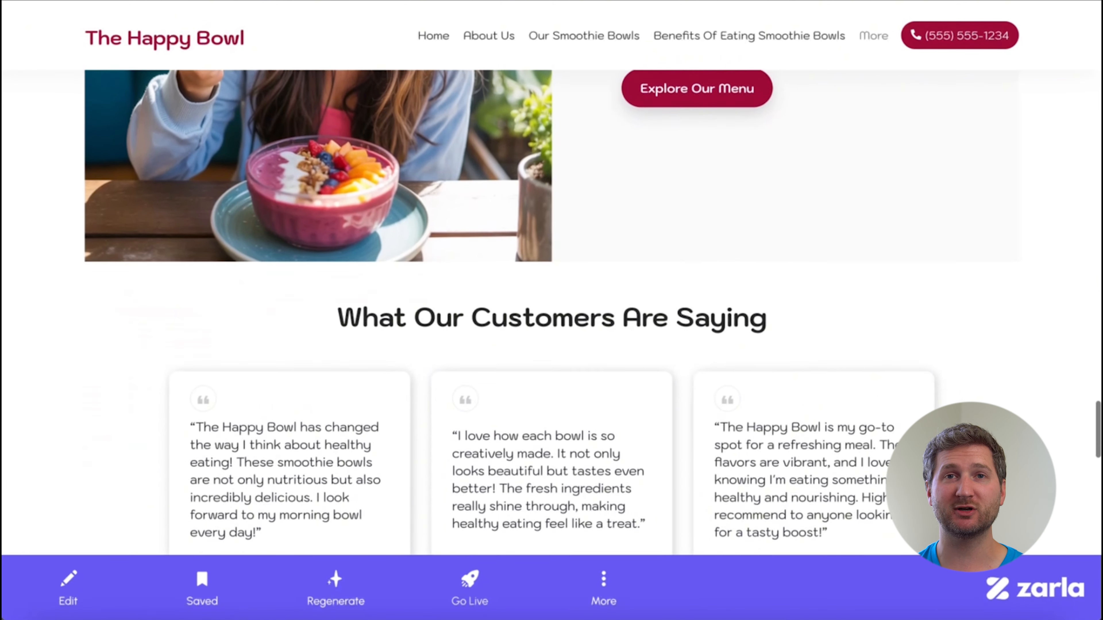
scroll(552, 304, down, 10)
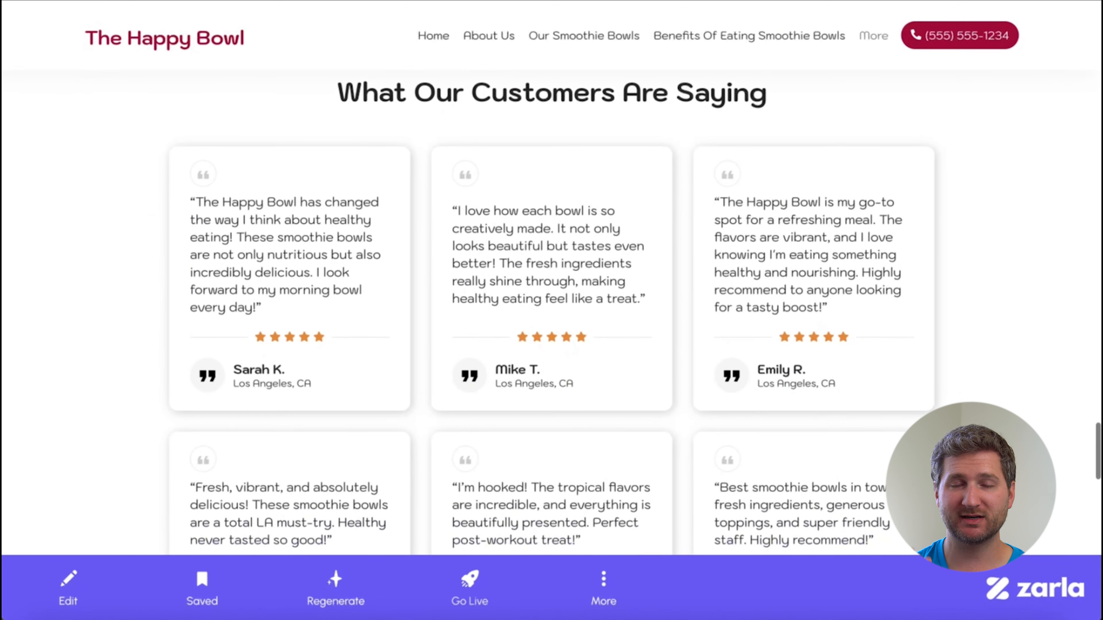
scroll(551, 304, down, 7)
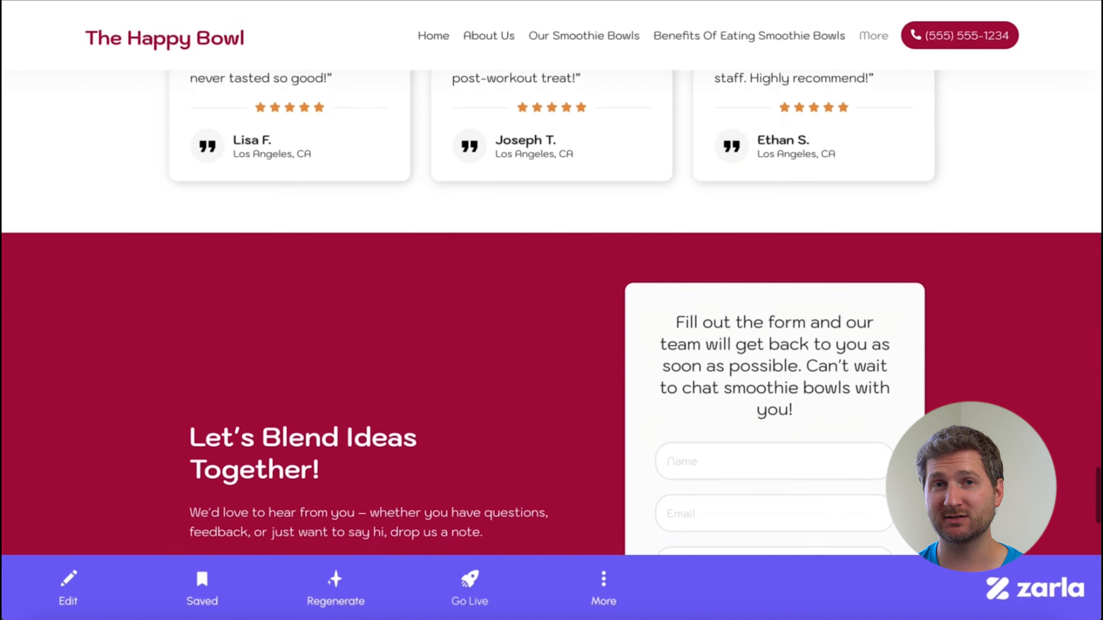
scroll(551, 304, down, 8)
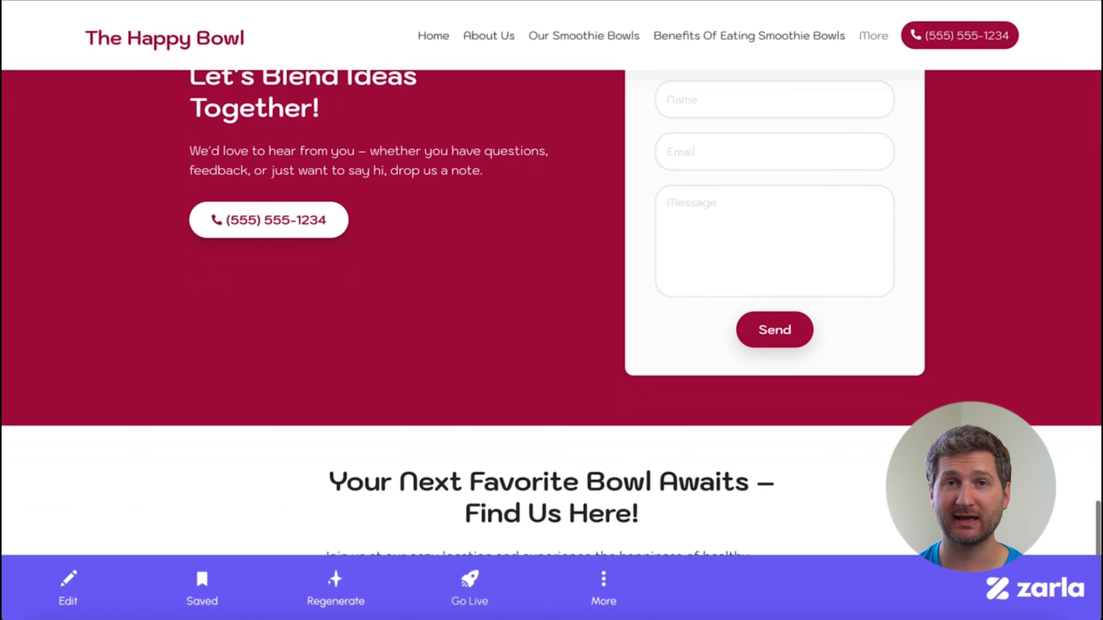
scroll(552, 304, down, 5)
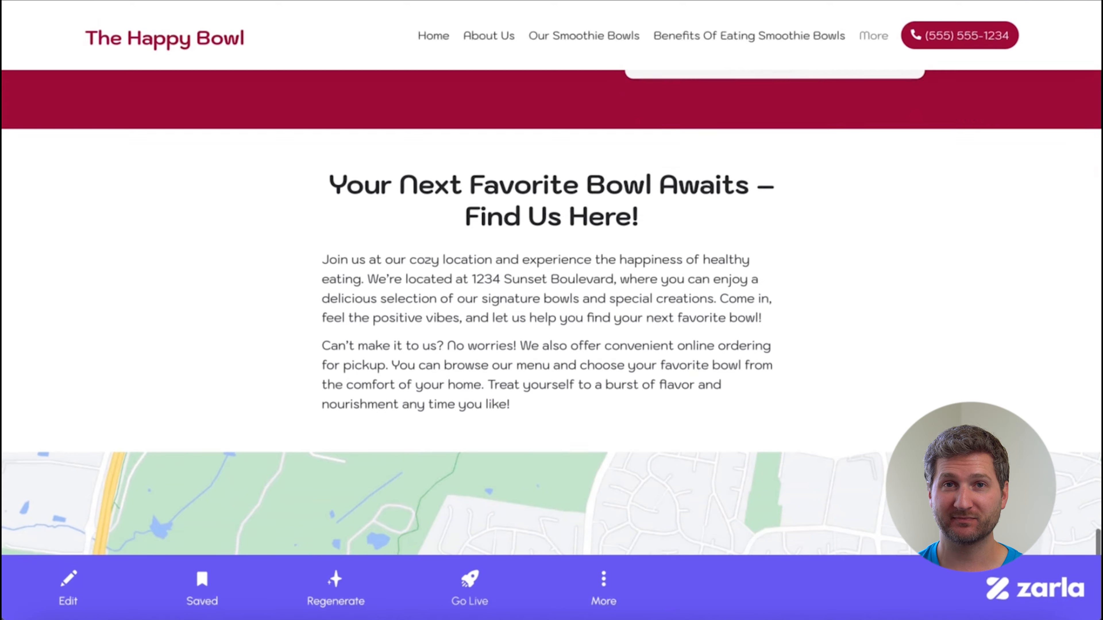
scroll(552, 304, down, 6)
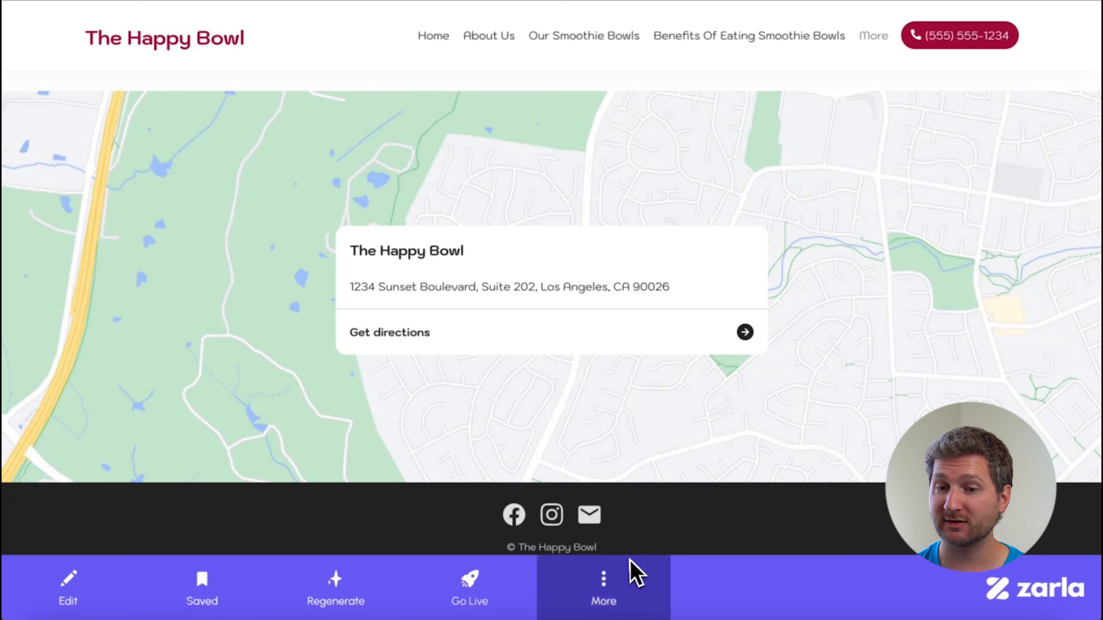
Start publishing the website and proceed with the upgrade to the Pro Plan offer.
click(488, 593)
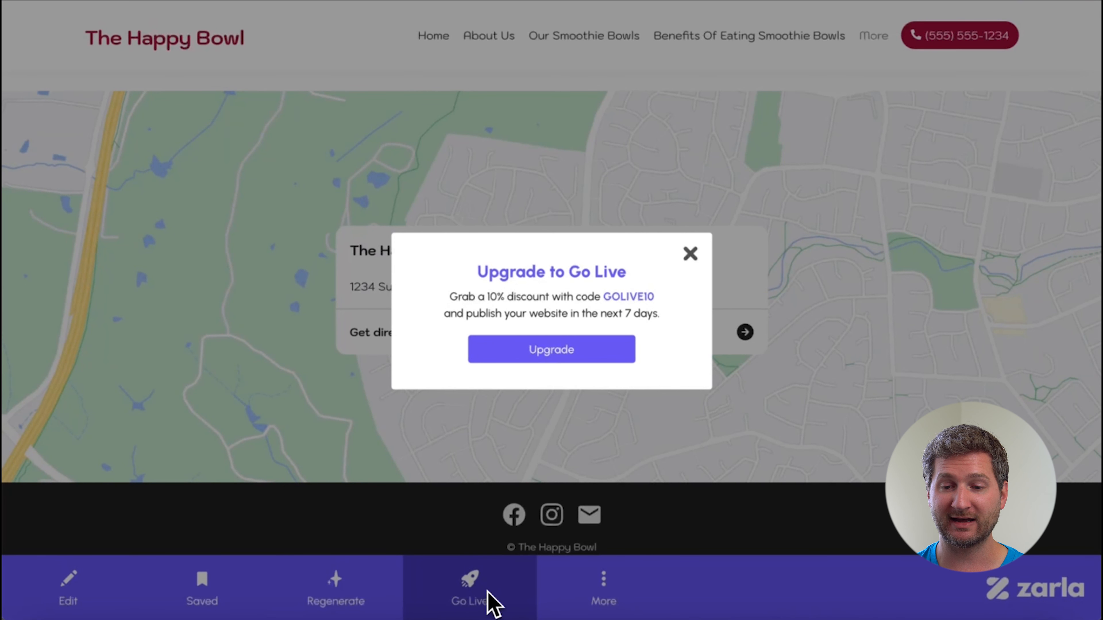
click(554, 349)
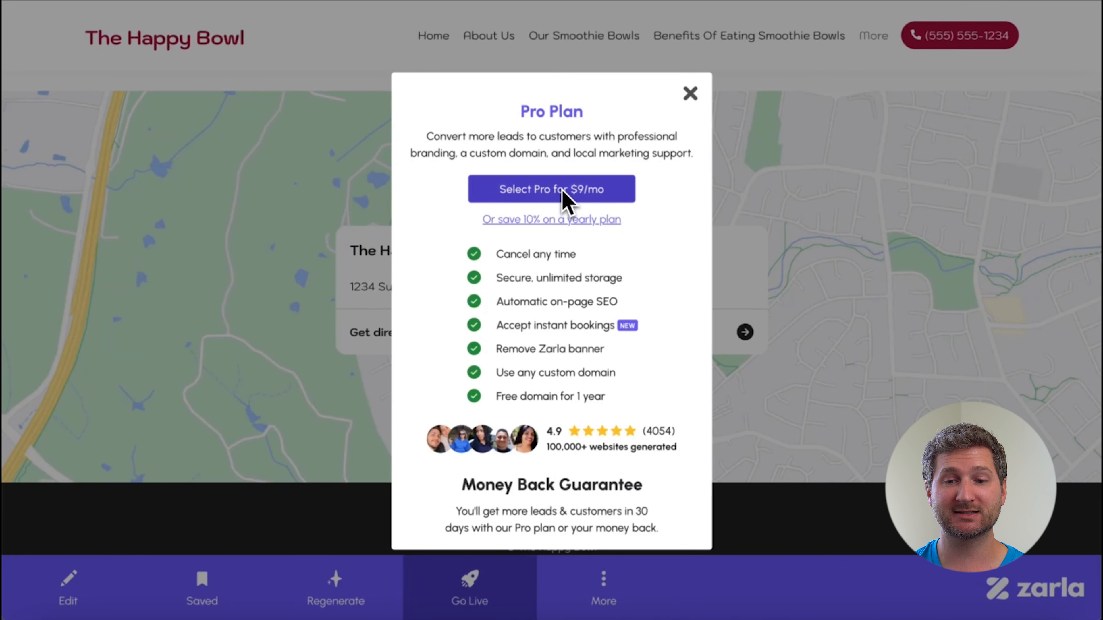